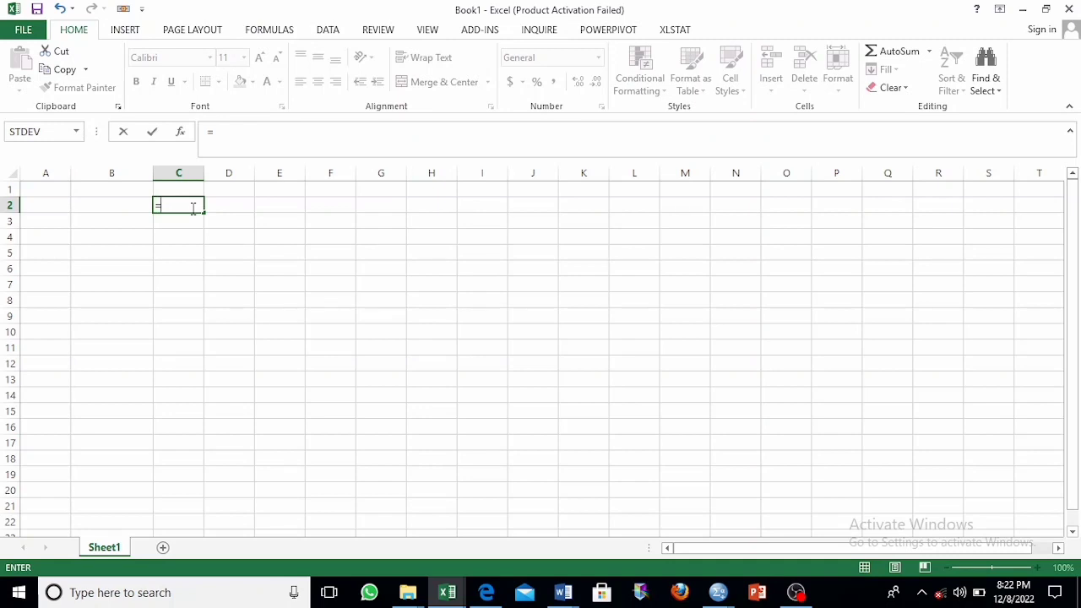
{"action": "type", "text": "is"}
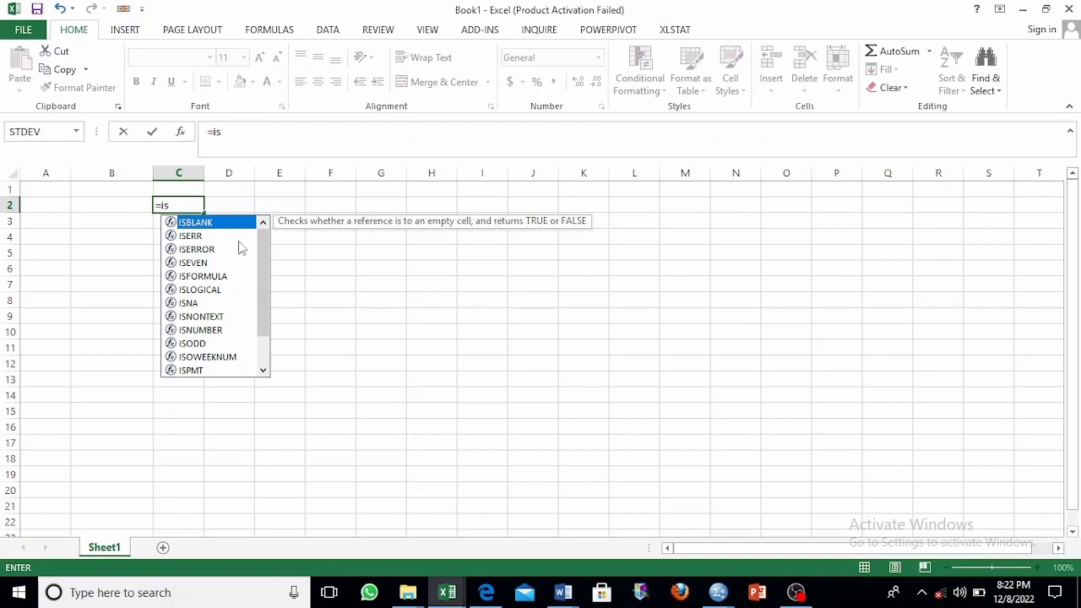
{"action": "left_click", "coordinate": [197, 252]}
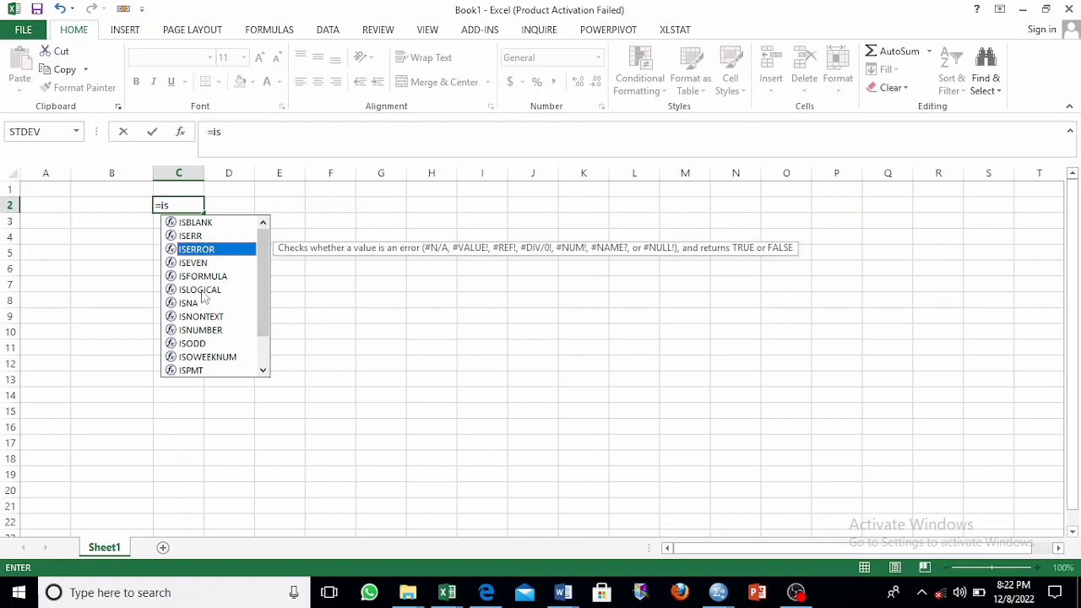
{"action": "scroll", "coordinate": [201, 313], "scroll_direction": "down", "scroll_amount": 2}
{"action": "scroll", "coordinate": [199, 321], "scroll_direction": "up", "scroll_amount": 2}
{"action": "left_click", "coordinate": [178, 203]}
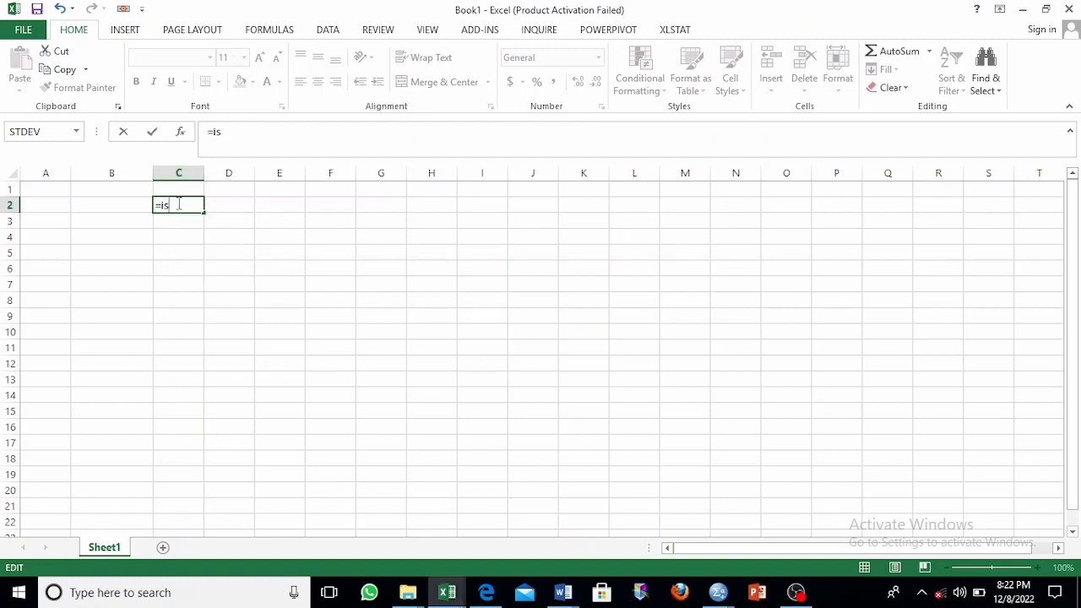
{"action": "key", "text": "BackSpace"}
{"action": "key", "text": "BackSpace"}
Complete the formula in C2 as =TIME(20,45,30)
{"action": "type", "text": "time"}
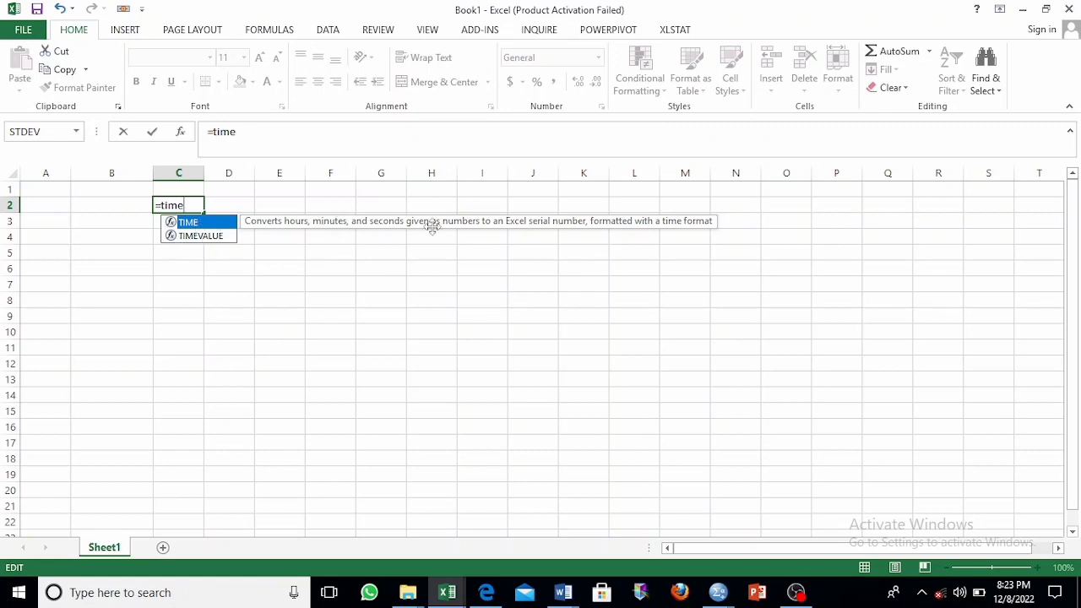
{"action": "left_click", "coordinate": [222, 235]}
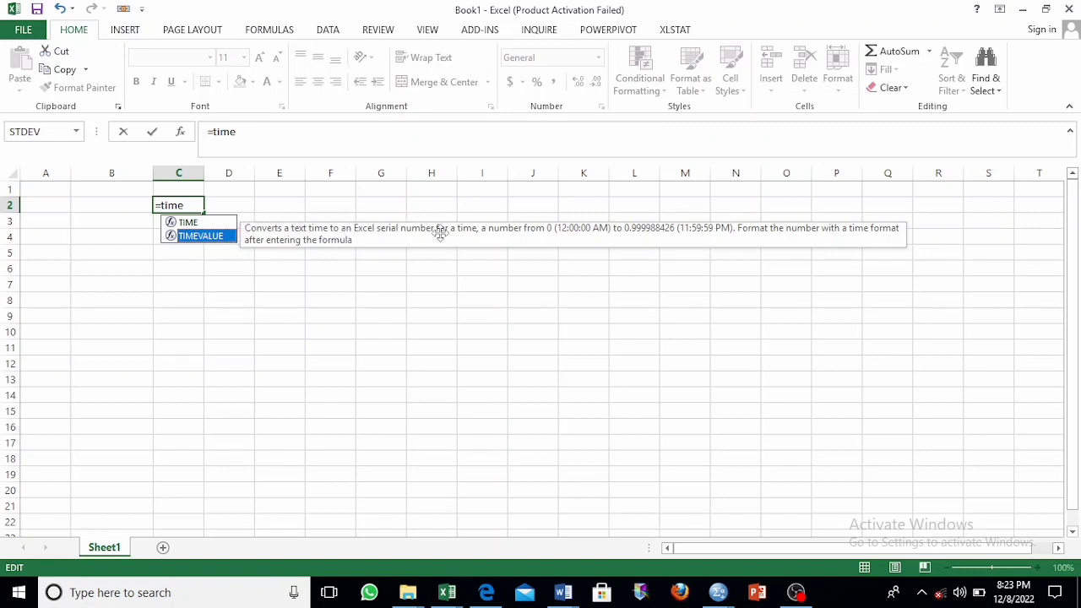
{"action": "left_click", "coordinate": [194, 225]}
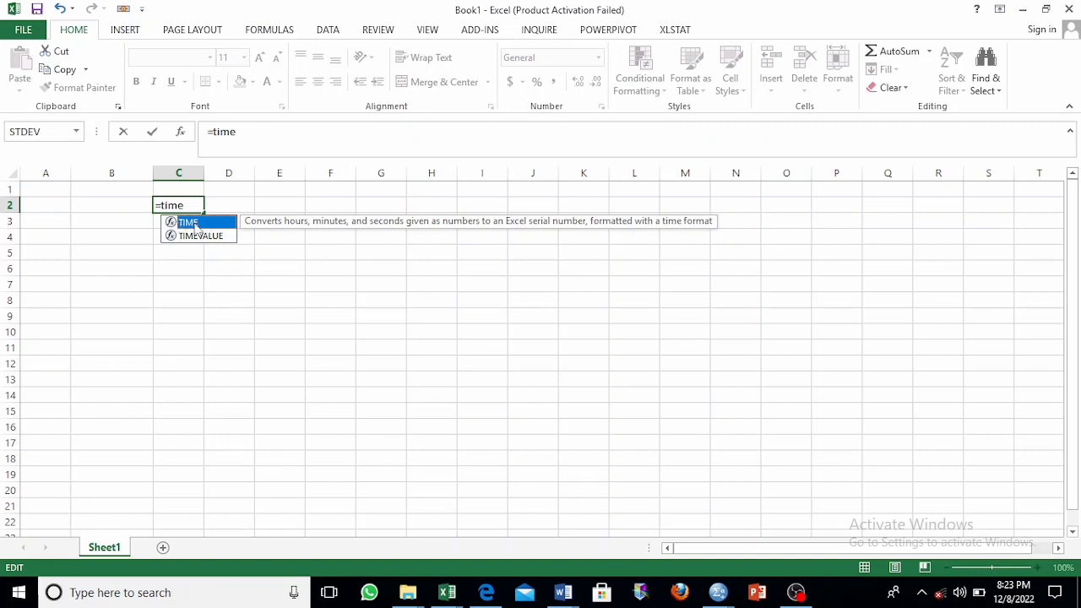
{"action": "double_click", "coordinate": [193, 224]}
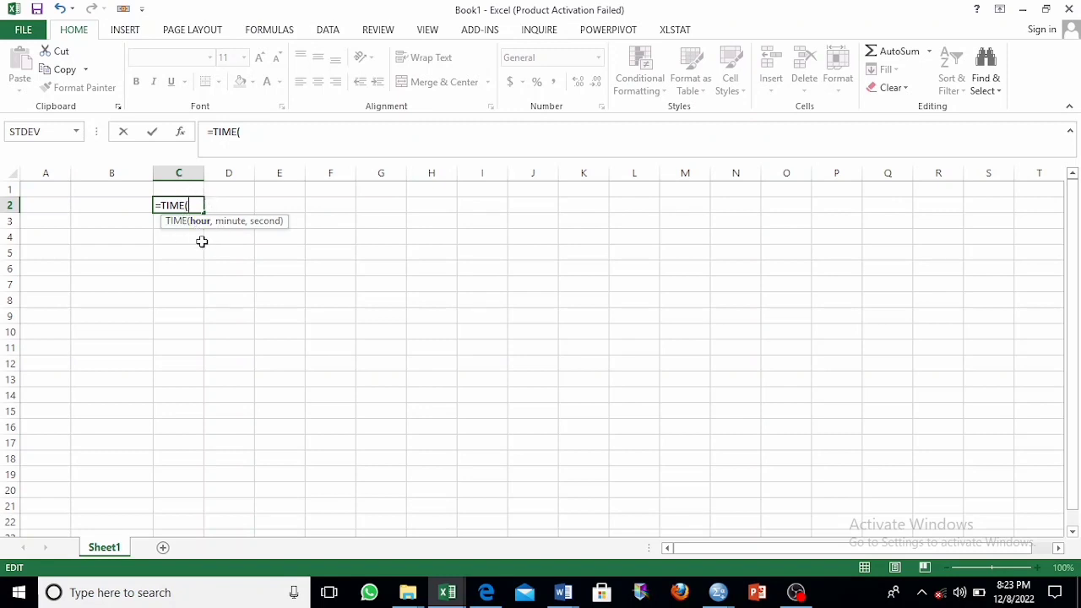
{"action": "type", "text": ",45"}
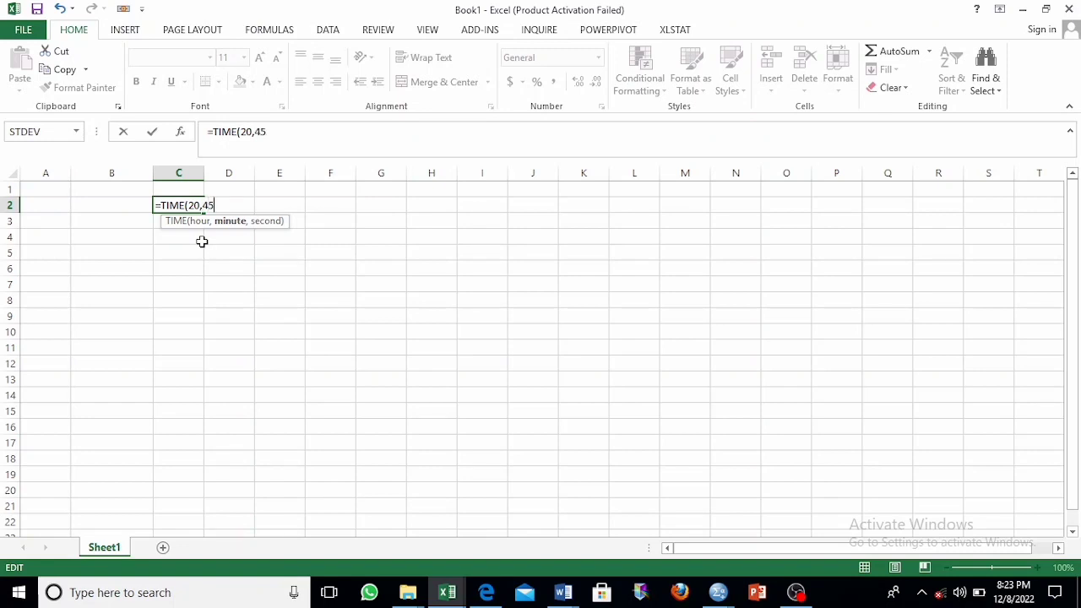
{"action": "type", "text": ",30"}
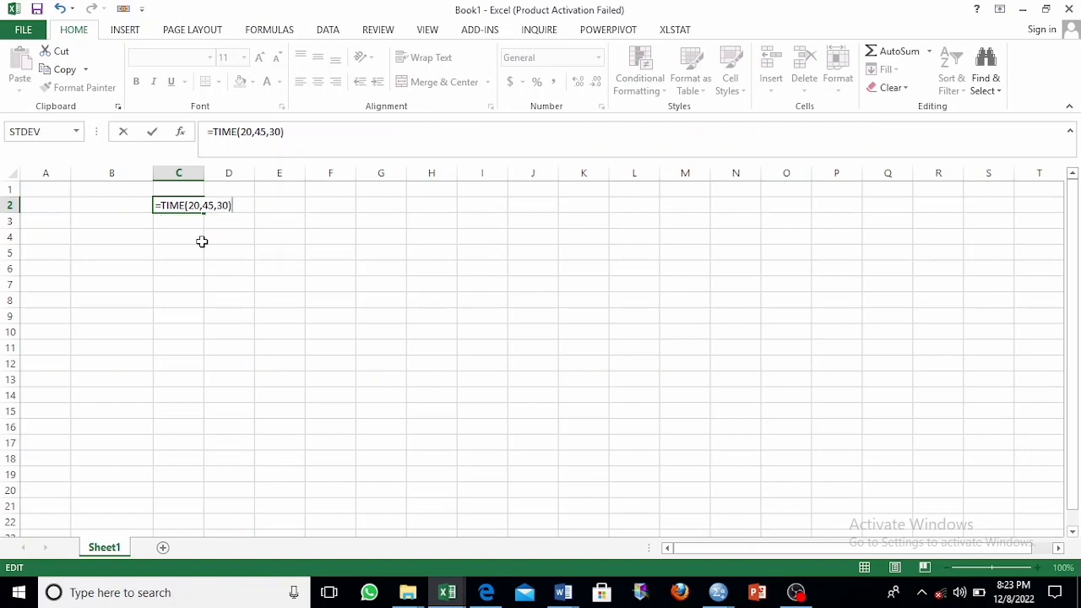
{"action": "key", "text": "Return"}
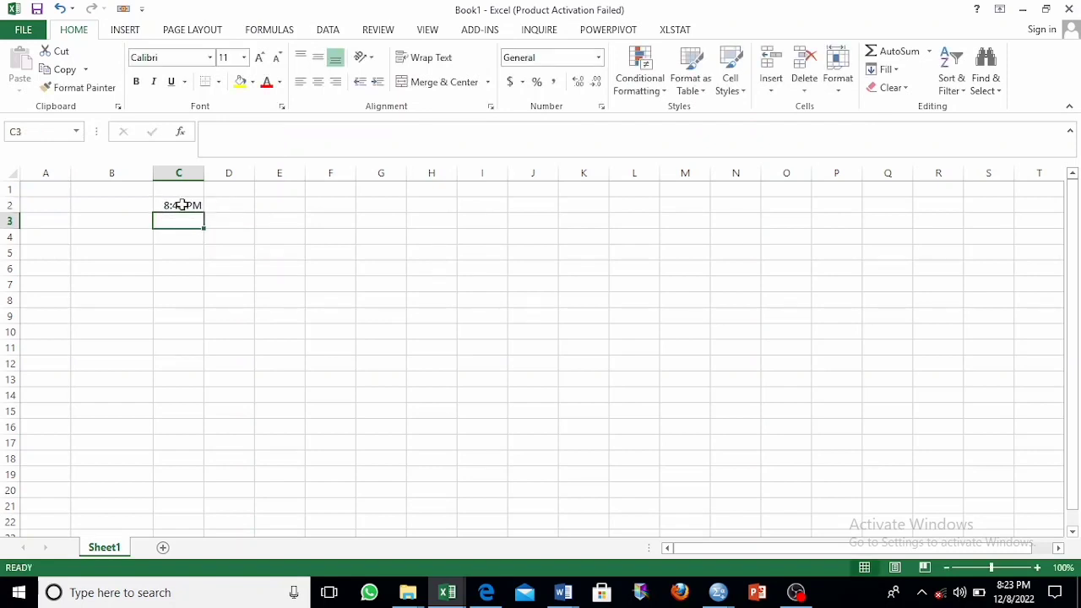
Examine the TIME formula behind the result in C2
{"action": "left_click", "coordinate": [181, 202]}
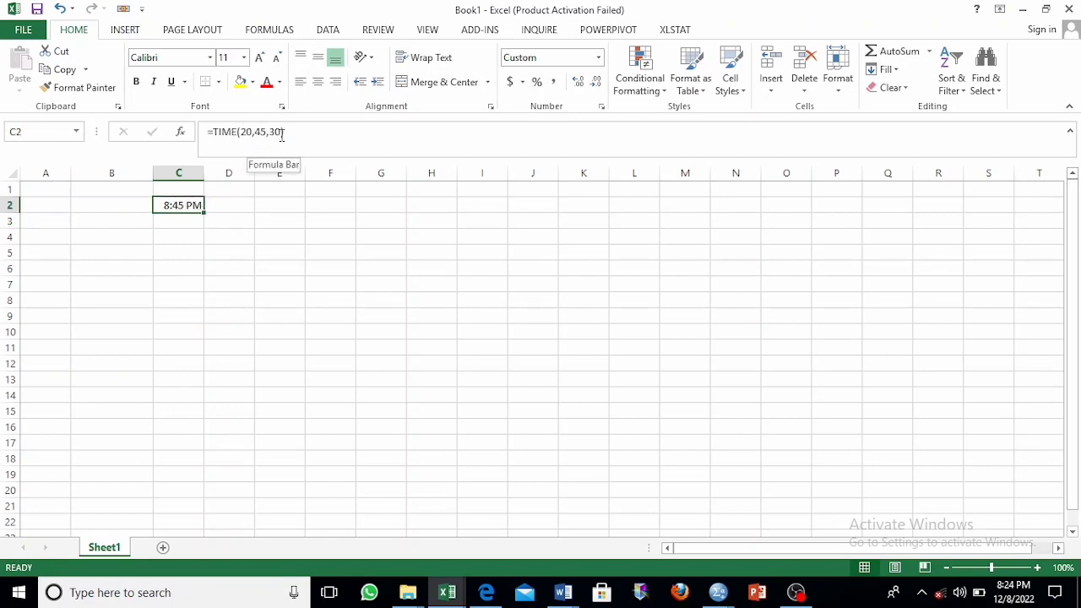
{"action": "left_click", "coordinate": [187, 238]}
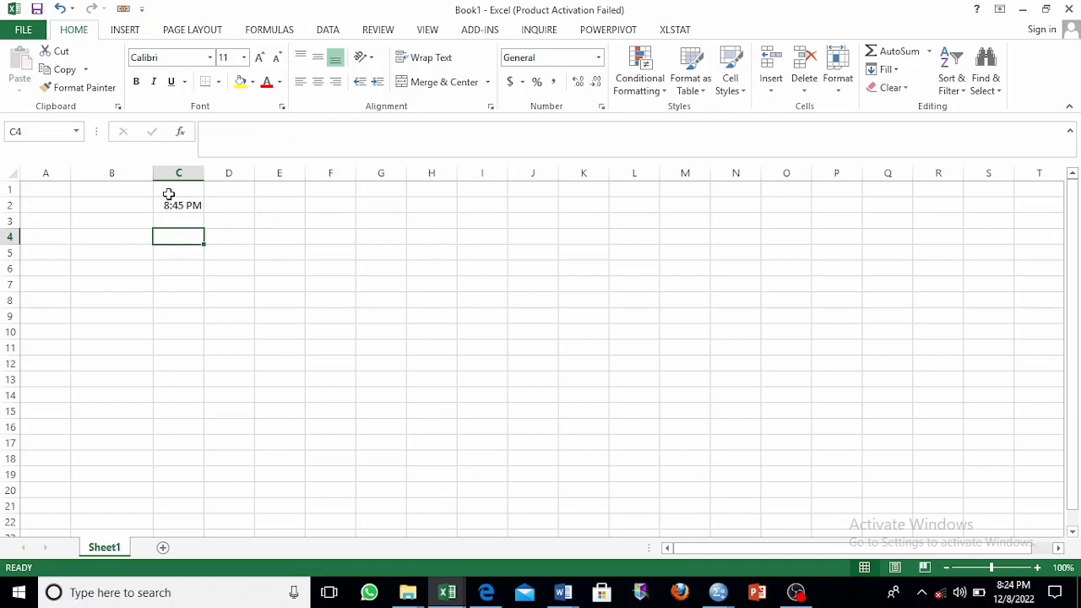
{"action": "left_click", "coordinate": [169, 207]}
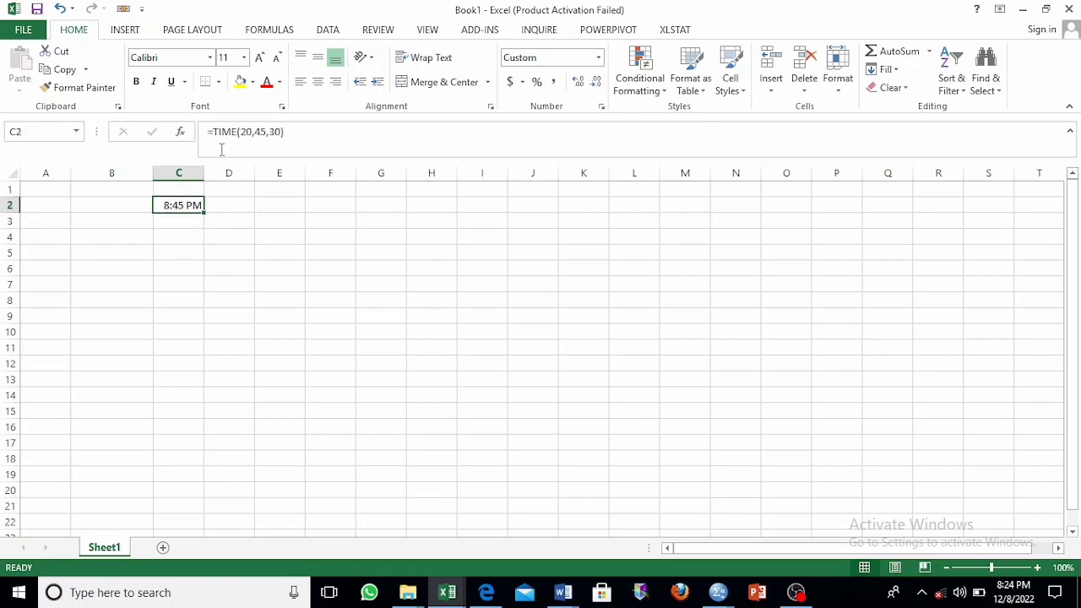
{"action": "left_click", "coordinate": [172, 237]}
{"action": "left_click", "coordinate": [176, 207]}
{"action": "left_click", "coordinate": [177, 247]}
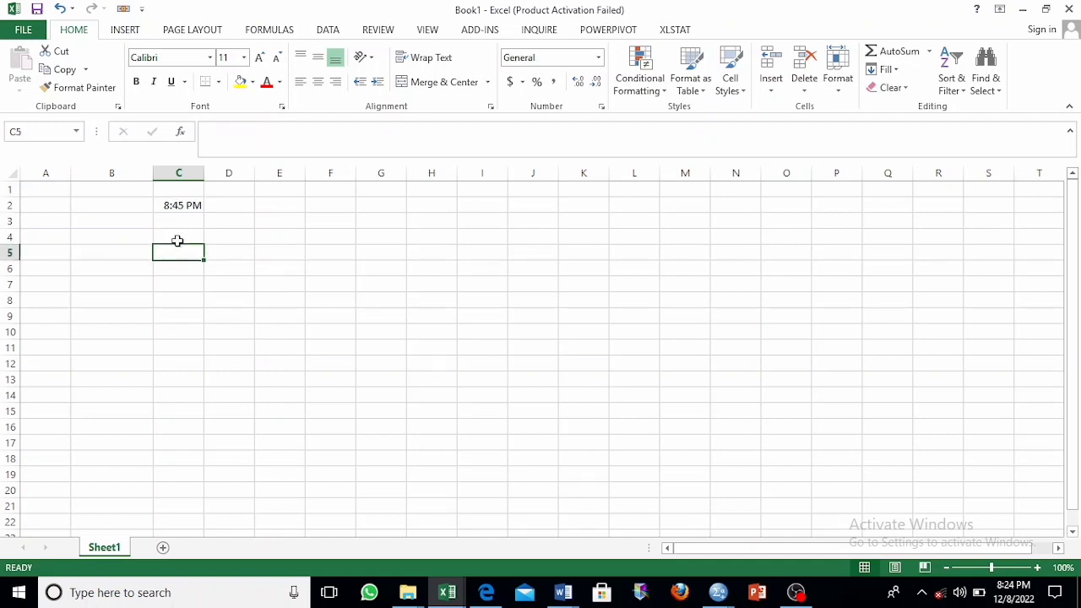
Insert the current date and time in C4 with the formula =NOW()
{"action": "left_click", "coordinate": [177, 238]}
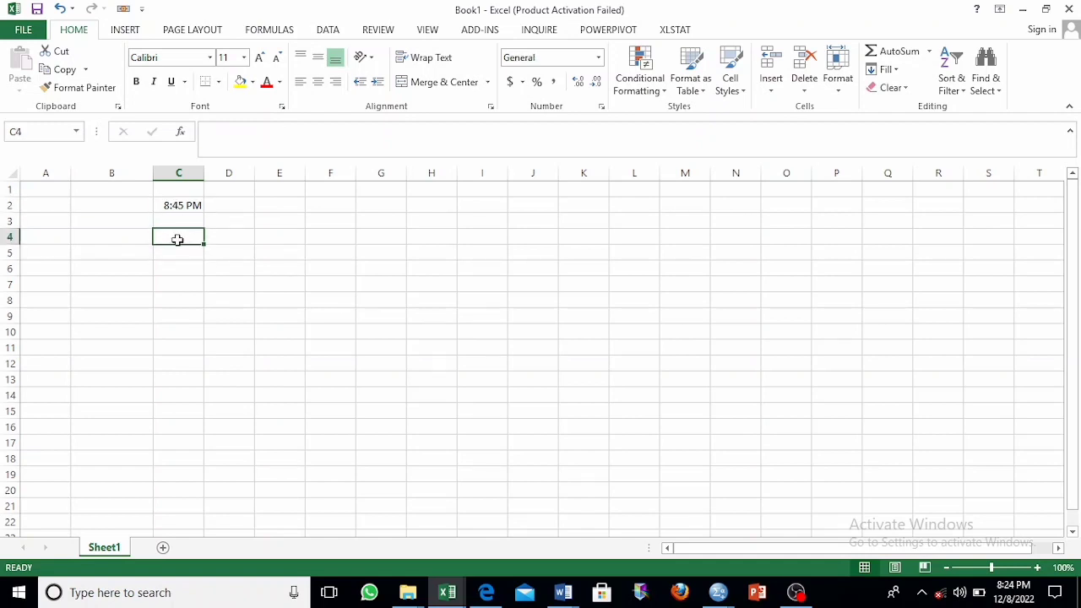
{"action": "type", "text": "=Now"}
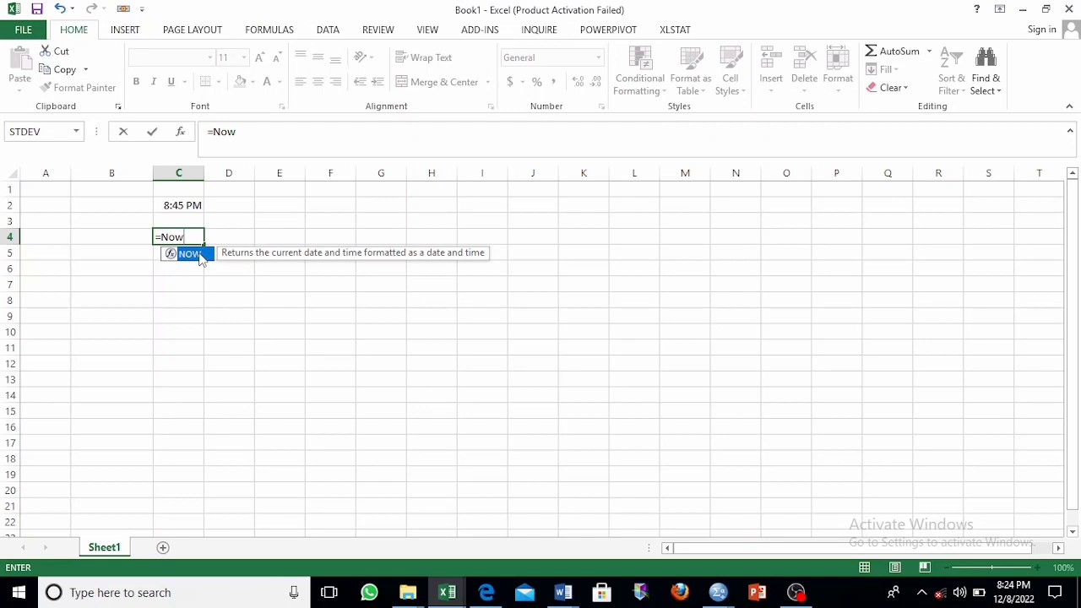
{"action": "type", "text": "()"}
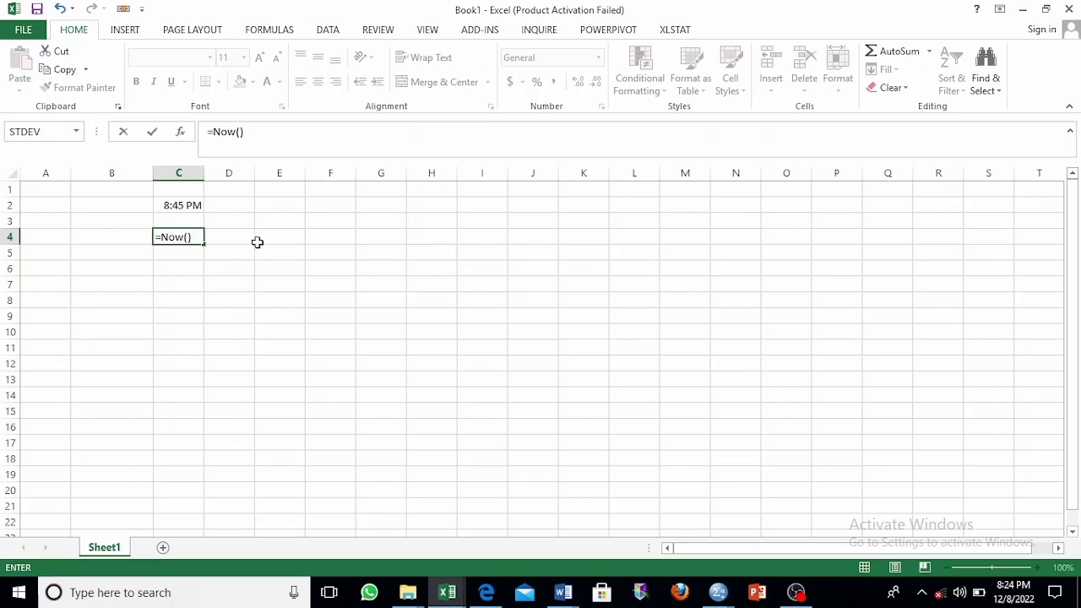
{"action": "key", "text": "Return"}
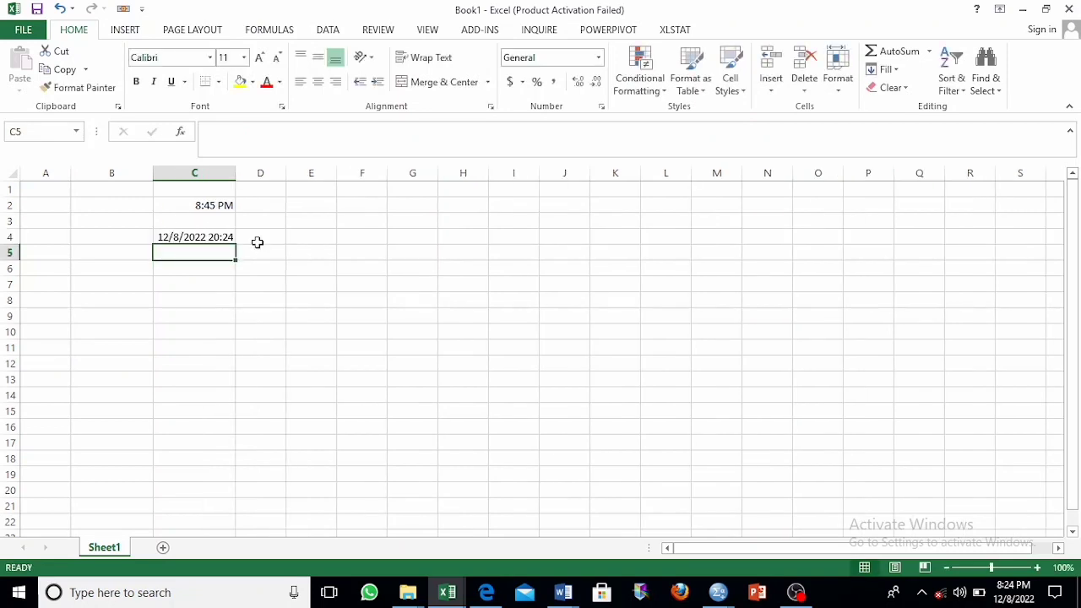
{"action": "left_click", "coordinate": [193, 240]}
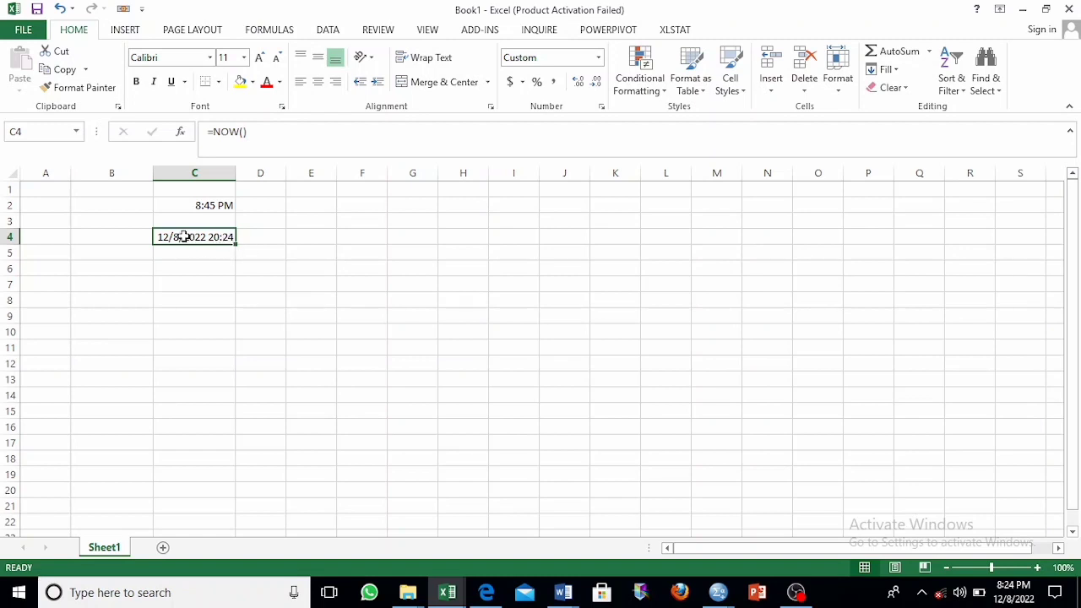
{"action": "left_click", "coordinate": [239, 267]}
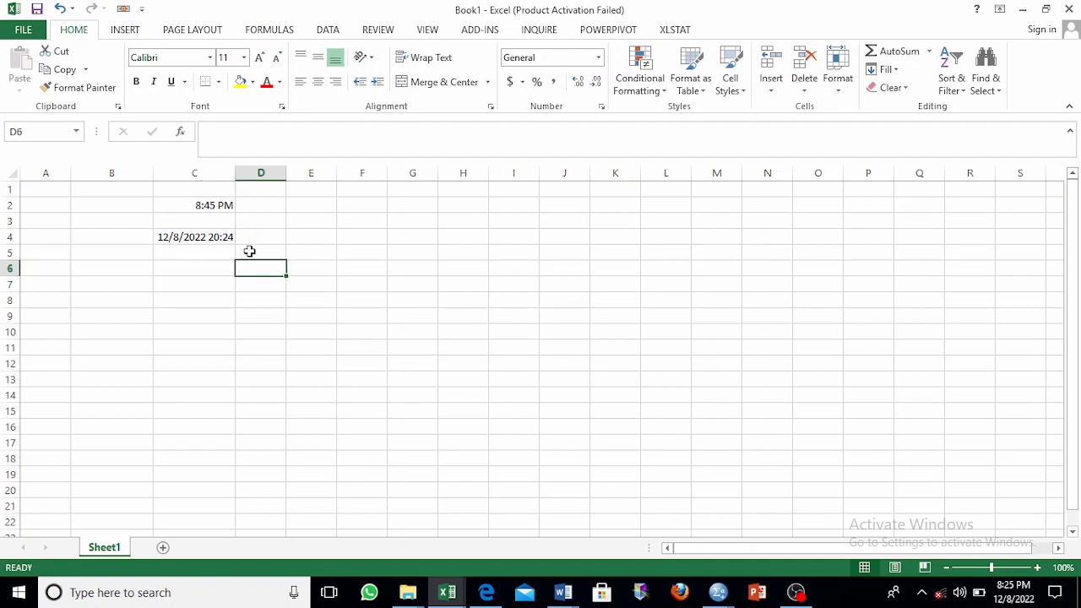
{"action": "left_click", "coordinate": [251, 252]}
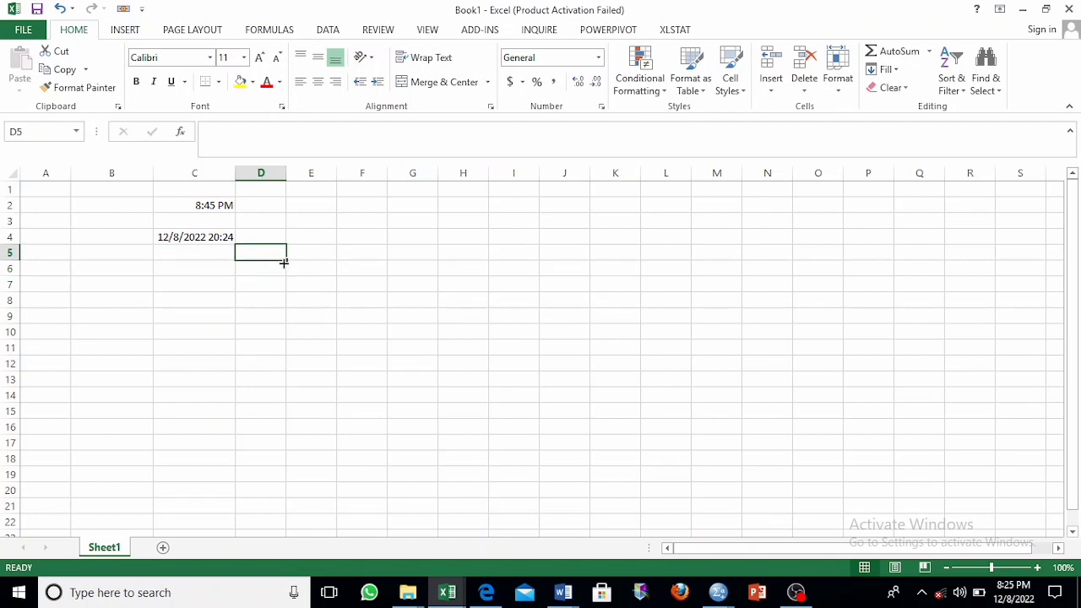
{"action": "type", "text": "=su"}
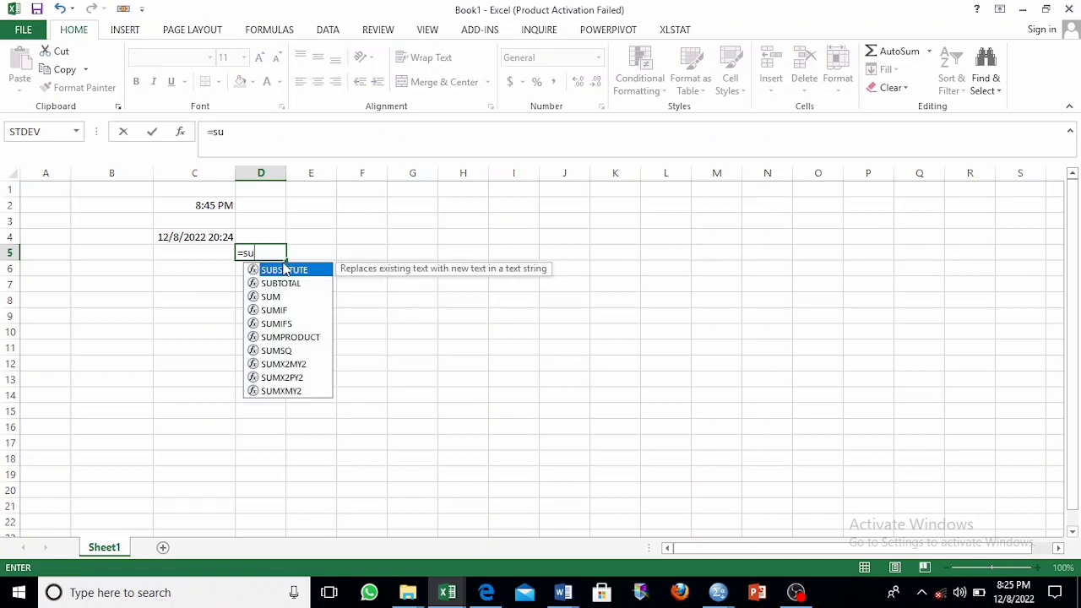
{"action": "type", "text": "m"}
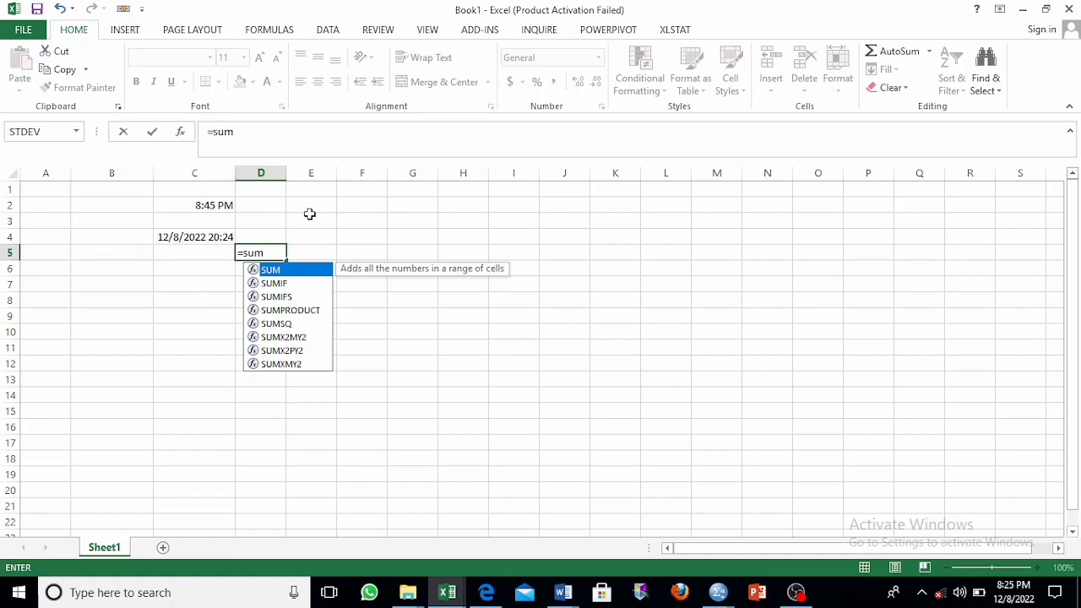
{"action": "key", "text": "BackSpace"}
{"action": "key", "text": "BackSpace"}
{"action": "key", "text": "BackSpace"}
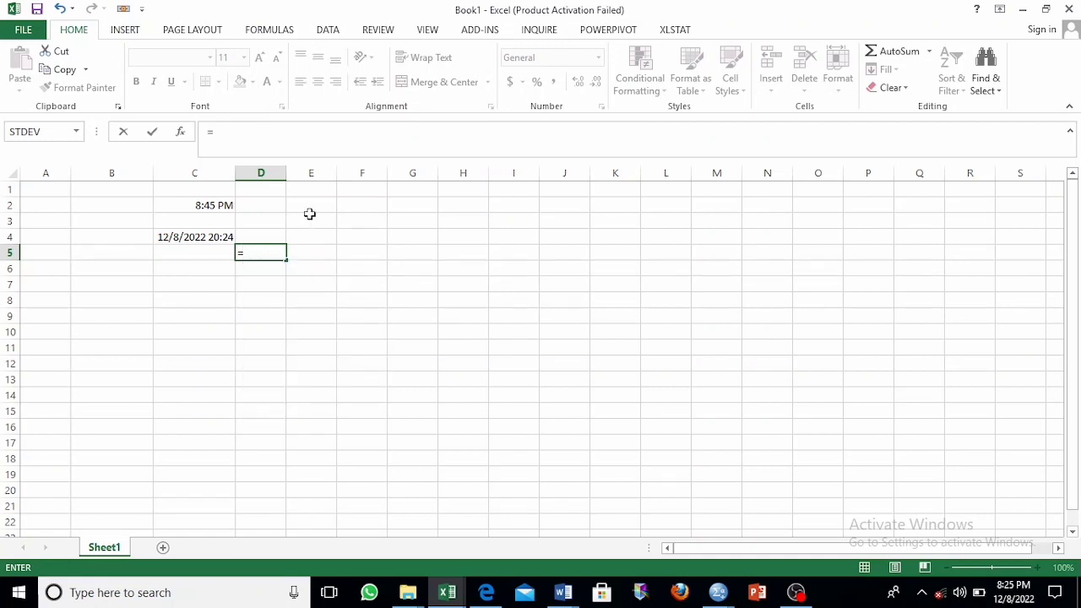
{"action": "type", "text": "count"}
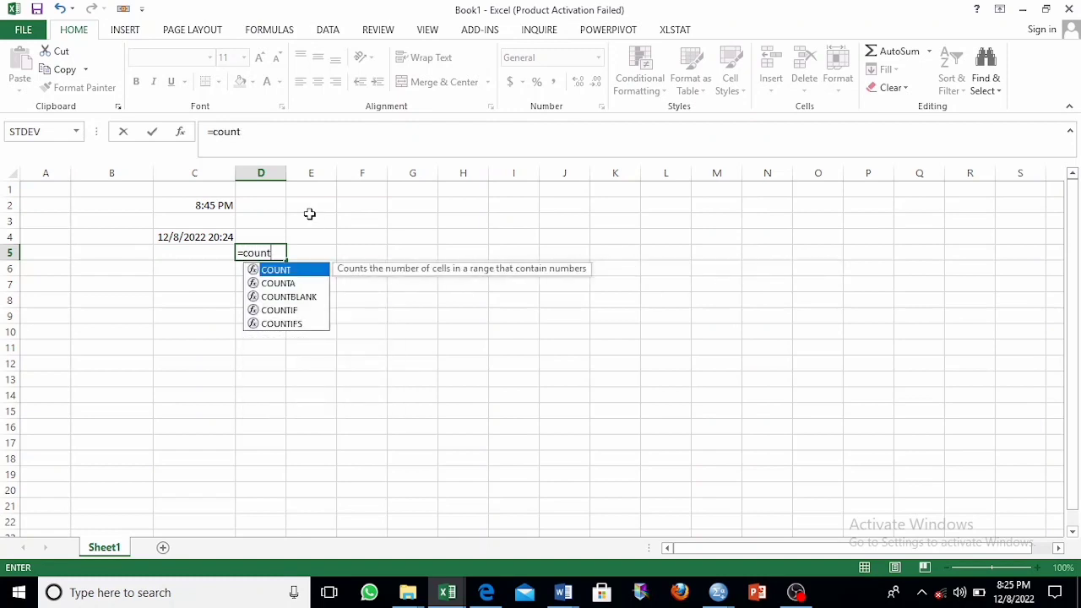
{"action": "type", "text": "if"}
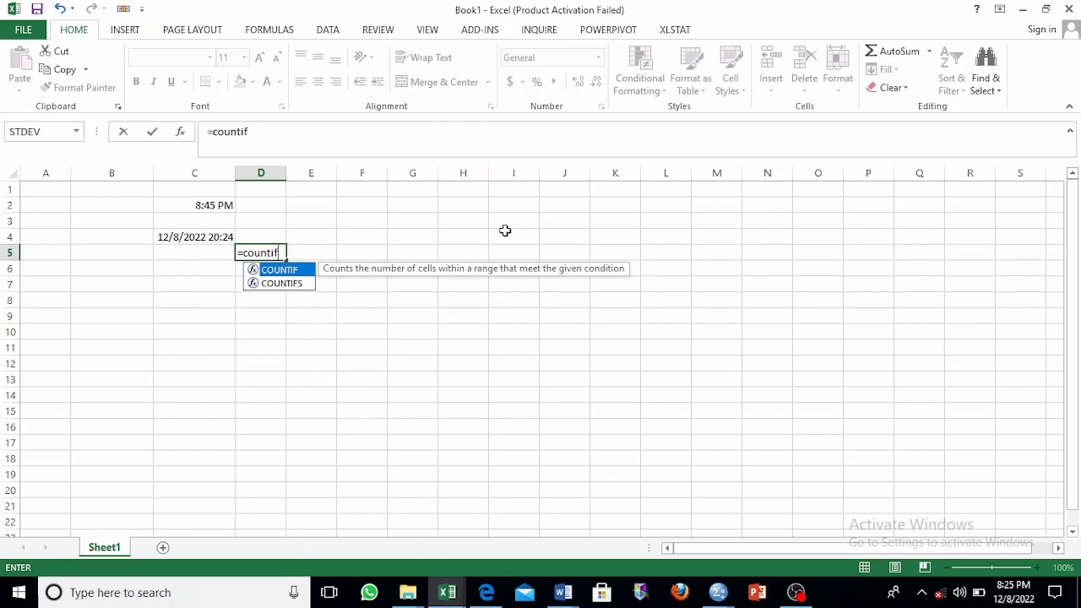
{"action": "key", "text": "BackSpace"}
{"action": "key", "text": "BackSpace"}
{"action": "key", "text": "BackSpace"}
{"action": "key", "text": "BackSpace"}
{"action": "key", "text": "BackSpace"}
{"action": "key", "text": "BackSpace"}
{"action": "key", "text": "BackSpace"}
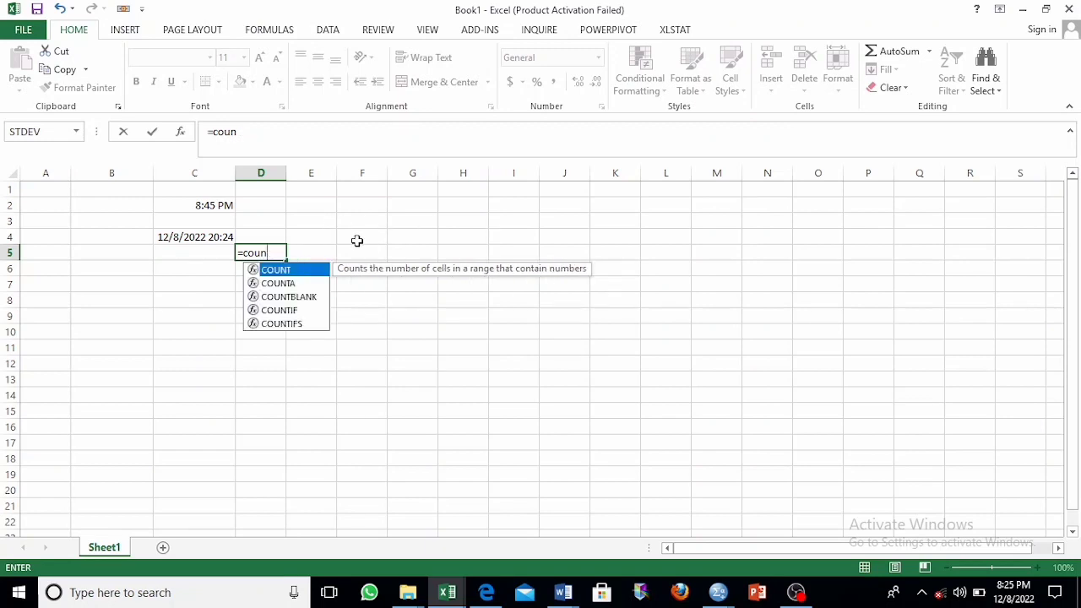
{"action": "key", "text": "Escape"}
{"action": "left_click", "coordinate": [357, 238]}
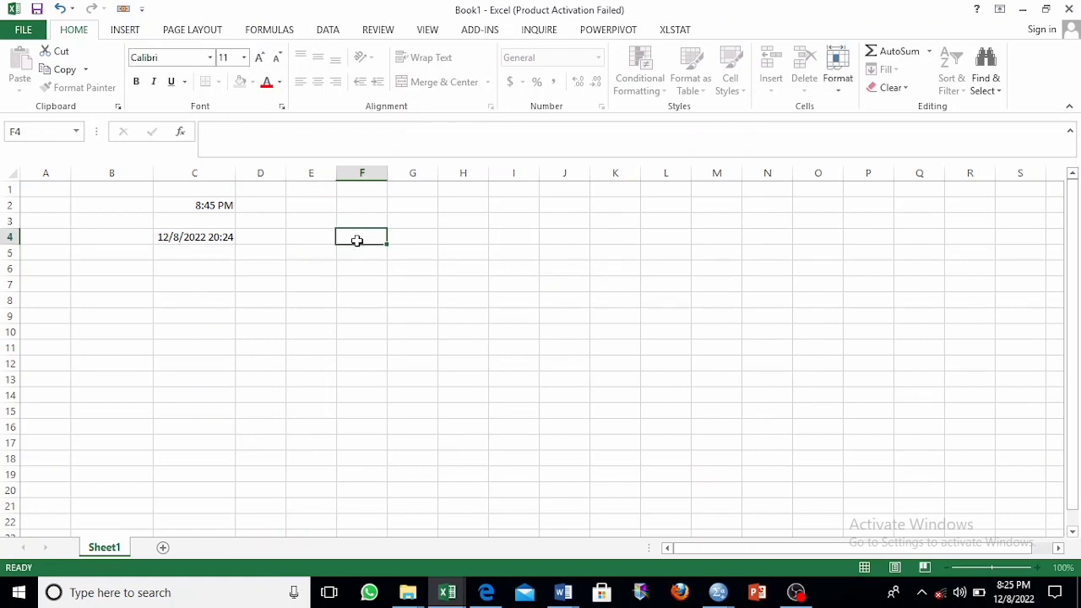
Switch to the Sumif and countif workbook and review the order data and East region question on the Sumif sheet
{"action": "left_click", "coordinate": [440, 596]}
{"action": "left_click", "coordinate": [439, 540]}
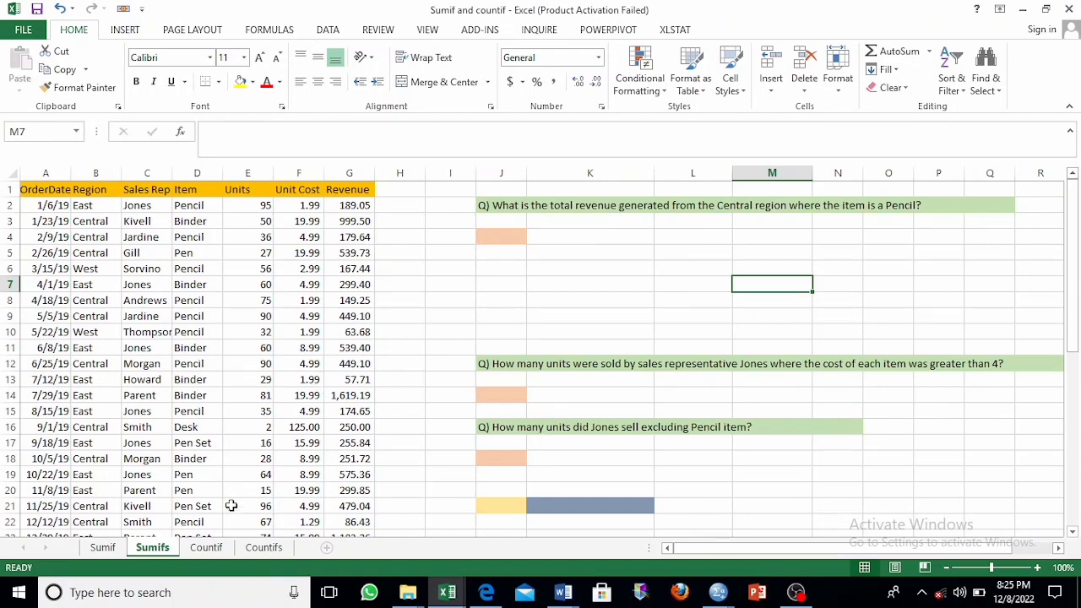
{"action": "left_click", "coordinate": [101, 547]}
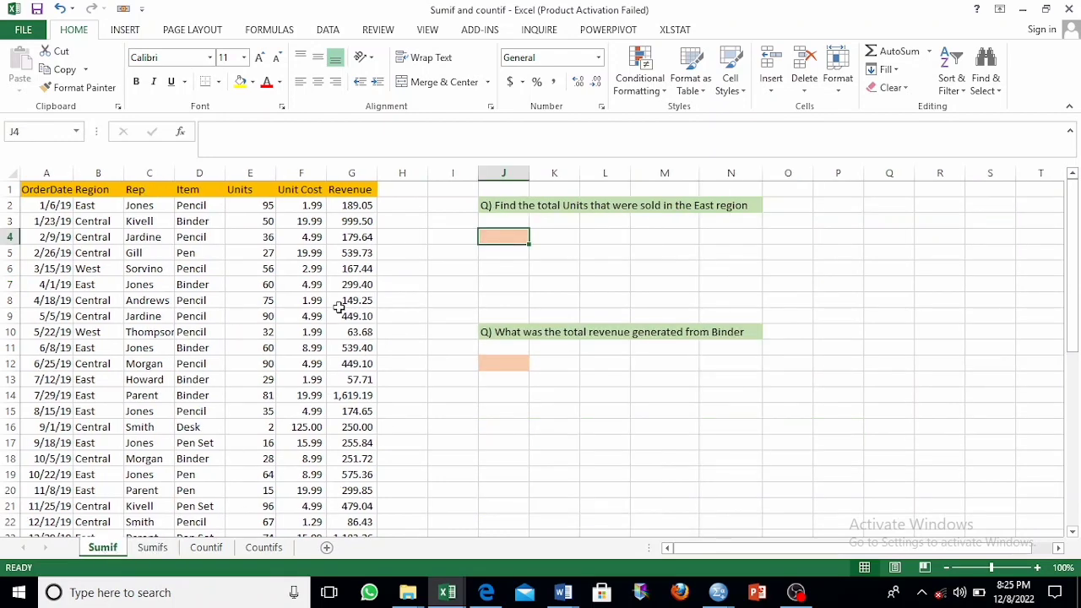
{"action": "scroll", "coordinate": [492, 360], "scroll_direction": "down", "scroll_amount": 3}
{"action": "scroll", "coordinate": [498, 361], "scroll_direction": "up", "scroll_amount": 3}
{"action": "left_click", "coordinate": [498, 207]}
{"action": "left_click", "coordinate": [419, 240]}
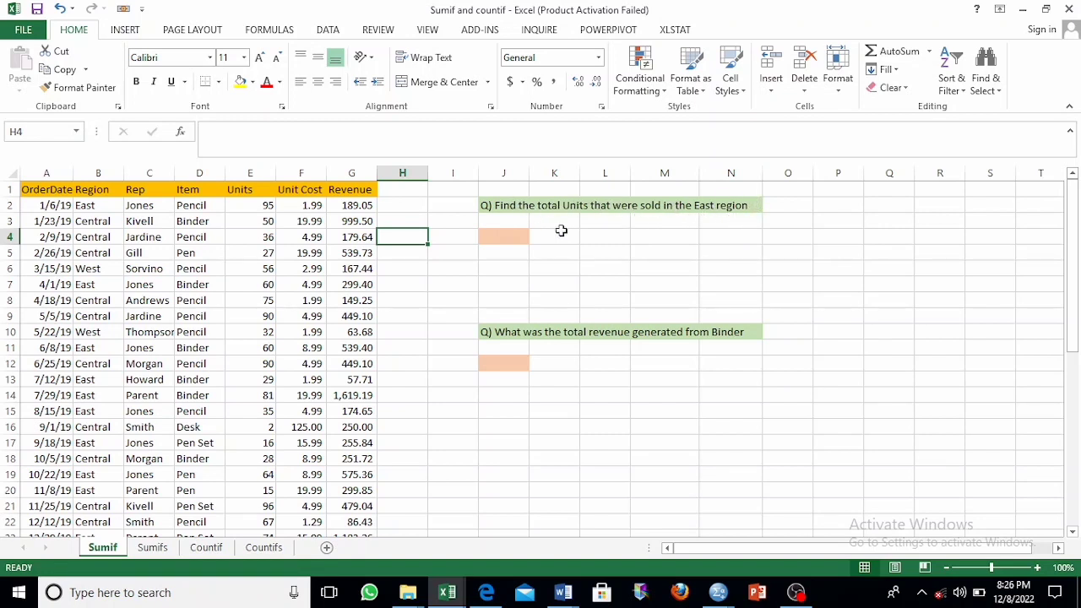
Start a SUMIF formula in J4 with the Region cells B2:B44 as the range
{"action": "left_click", "coordinate": [494, 238]}
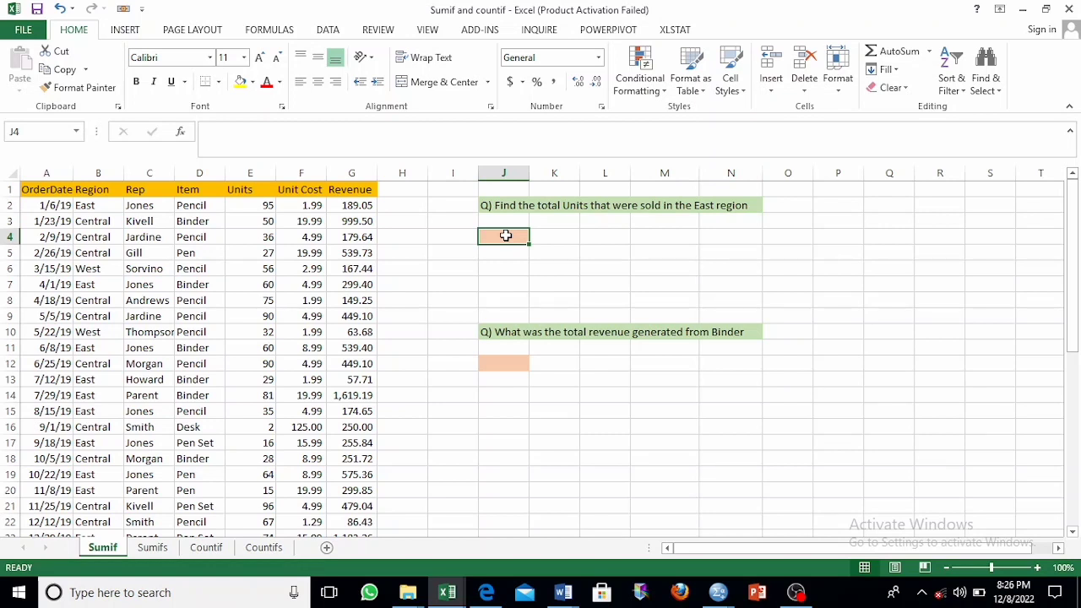
{"action": "type", "text": "="}
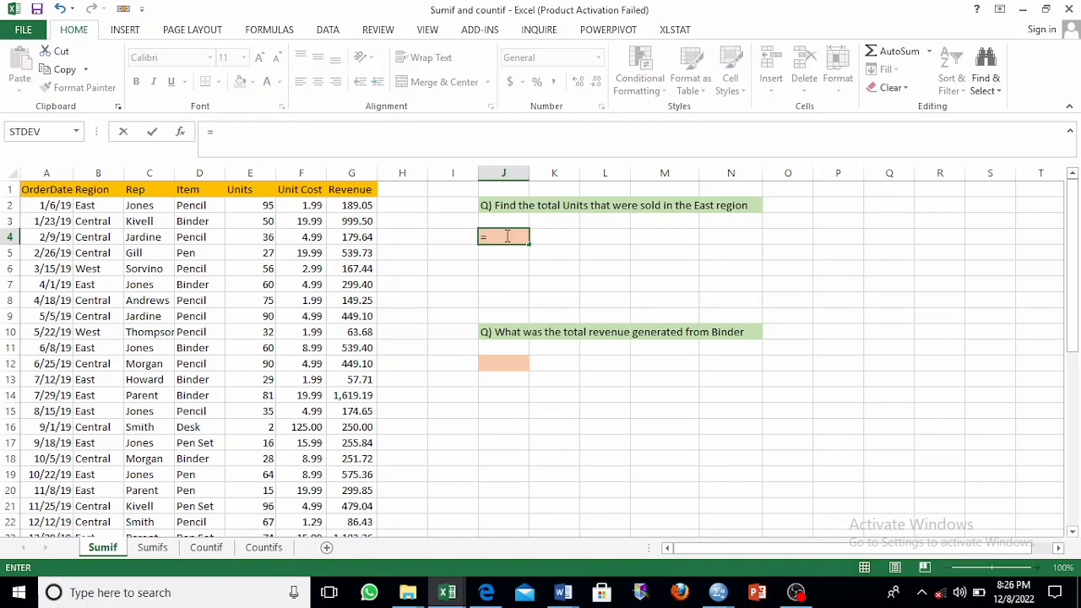
{"action": "type", "text": "sumif"}
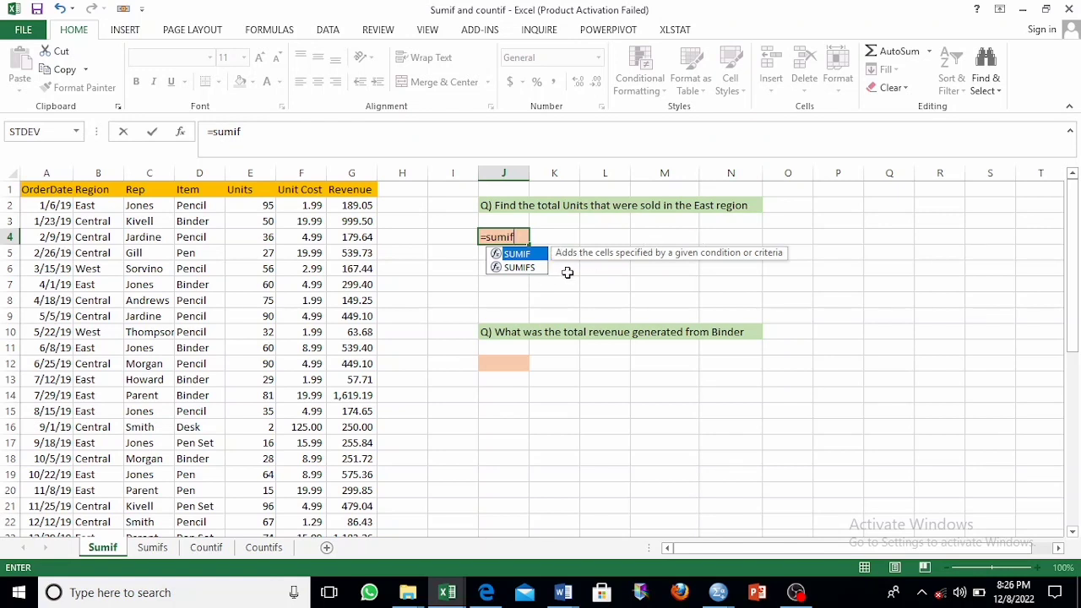
{"action": "double_click", "coordinate": [524, 255]}
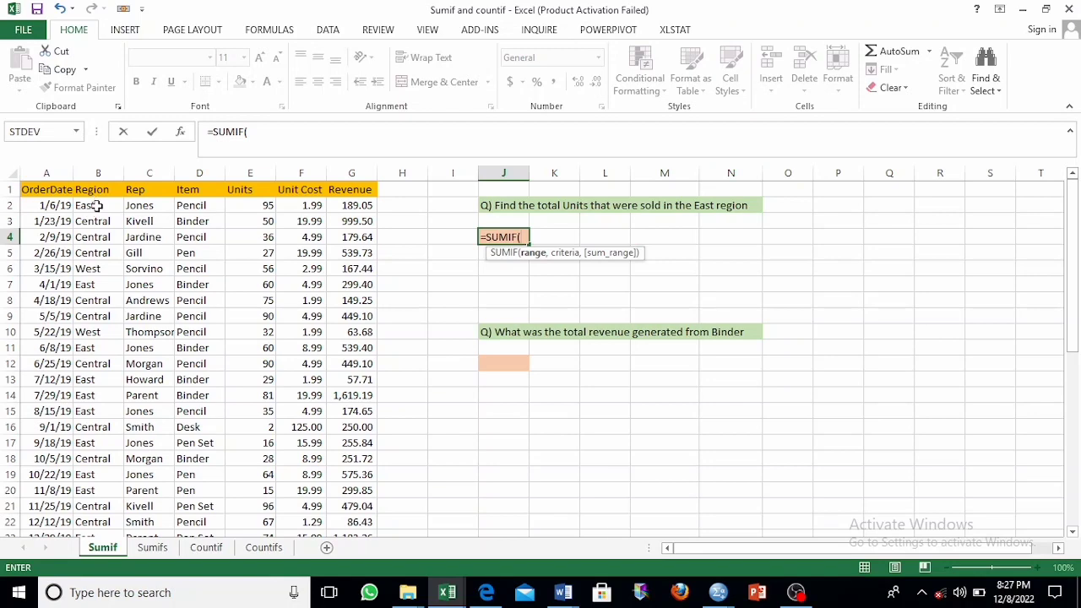
{"action": "left_click_drag", "start_coordinate": [92, 207], "coordinate": [93, 505]}
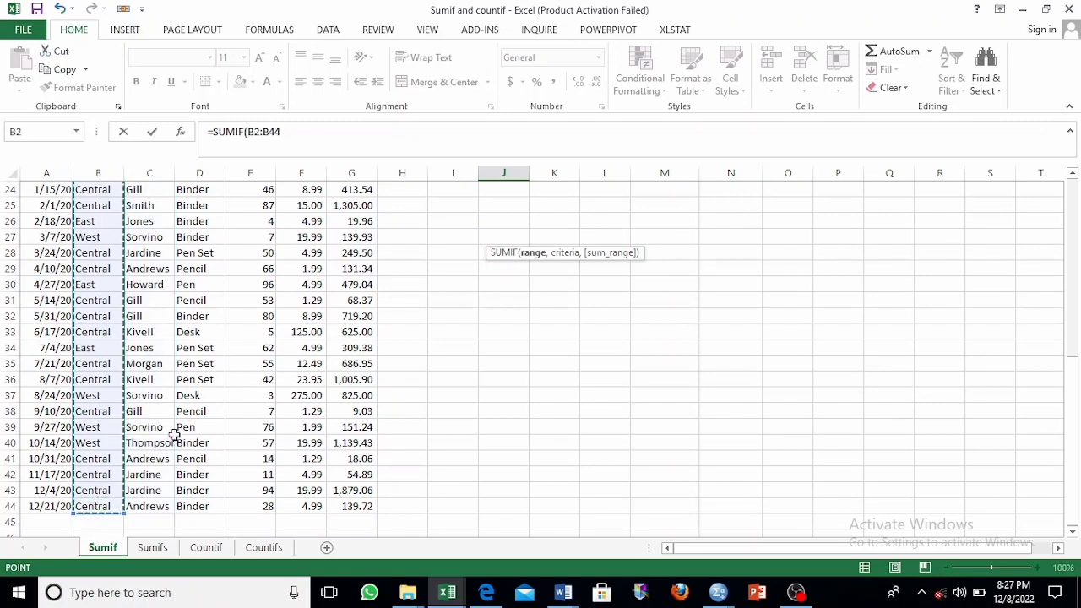
{"action": "scroll", "coordinate": [190, 405], "scroll_direction": "up", "scroll_amount": 8}
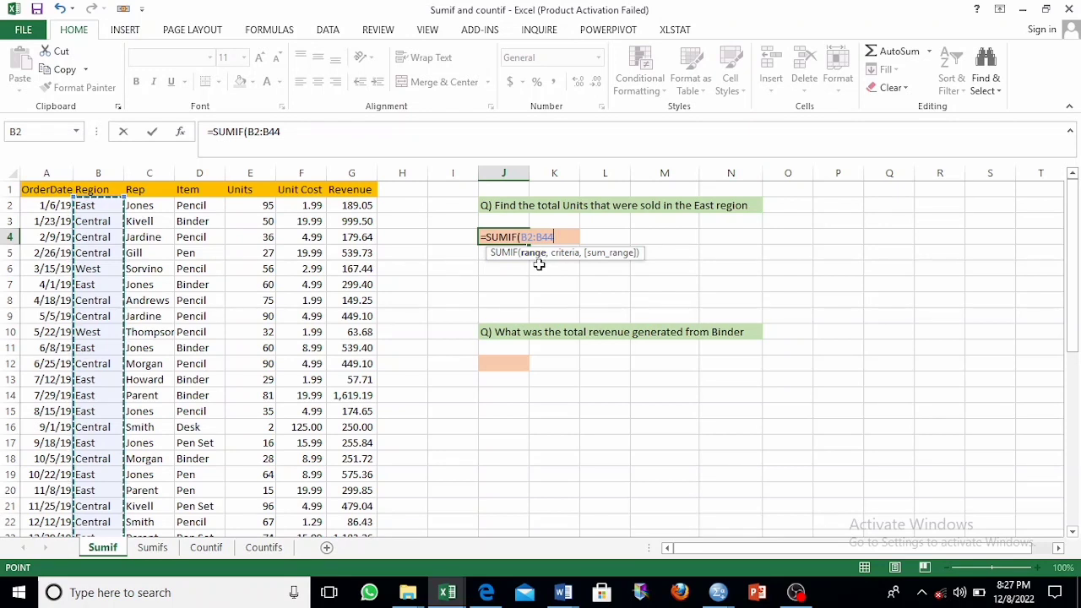
Enter "Eat" as the criterion and the Units cells E2:E44 as the sum range in the J4 formula
{"action": "type", "text": ",\"Ea"}
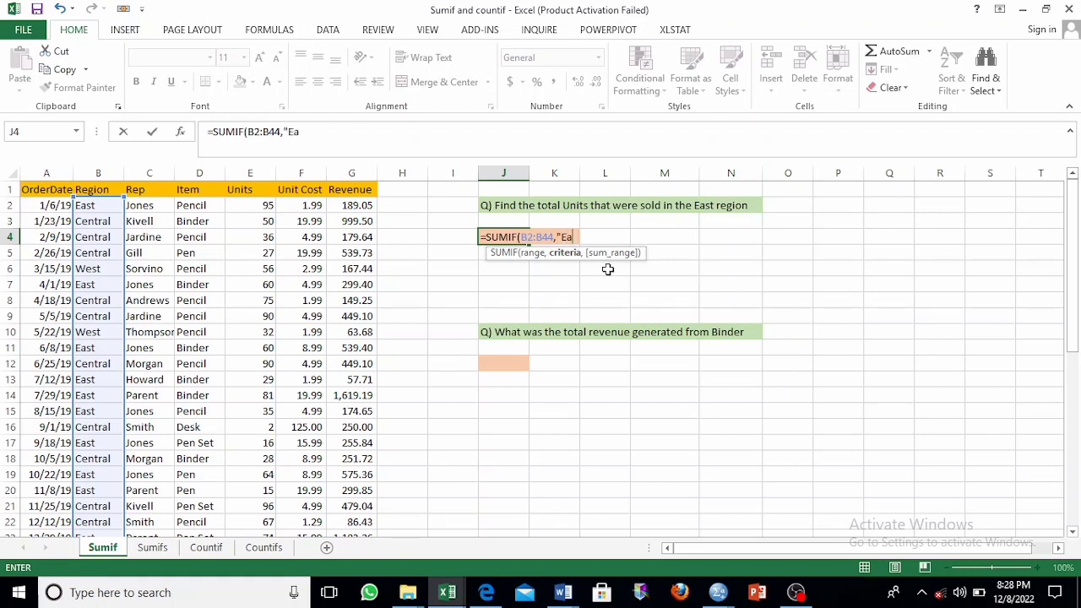
{"action": "type", "text": "t\""}
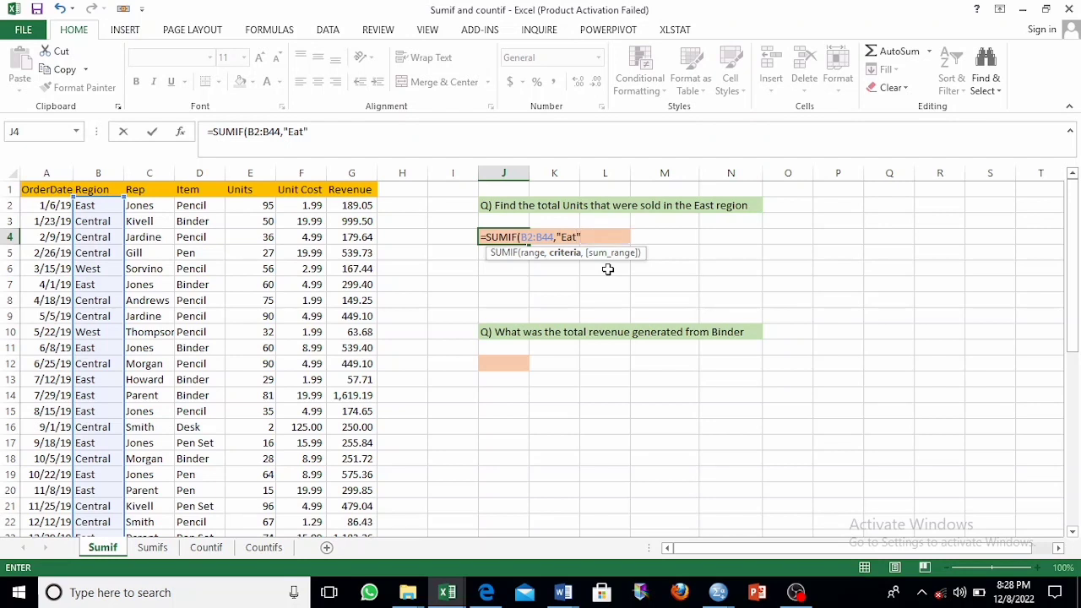
{"action": "type", "text": ","}
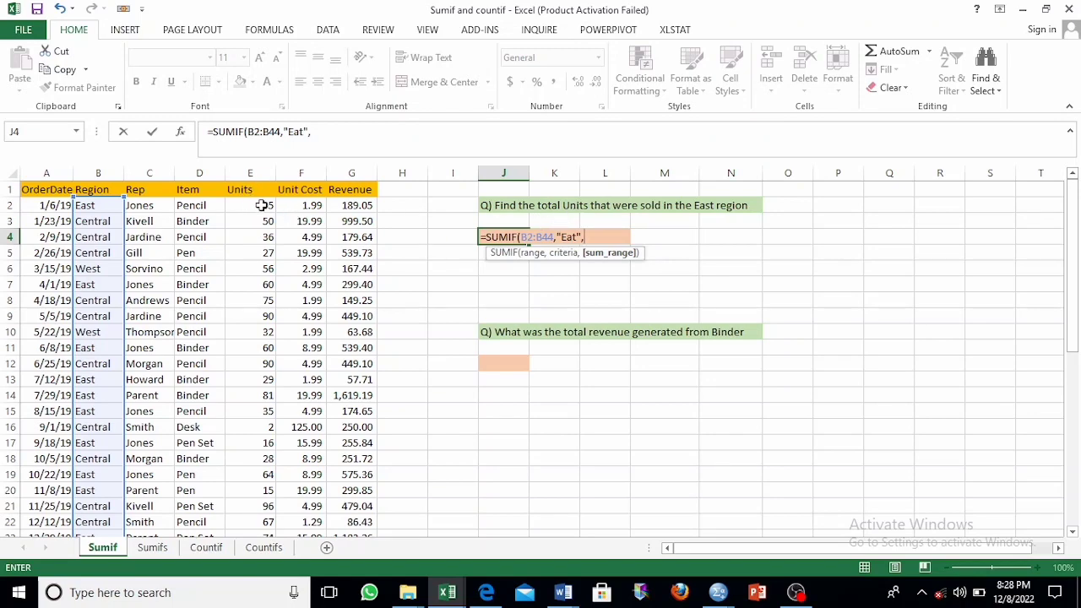
{"action": "left_click_drag", "start_coordinate": [262, 205], "coordinate": [239, 507]}
{"action": "scroll", "coordinate": [385, 446], "scroll_direction": "up", "scroll_amount": 5}
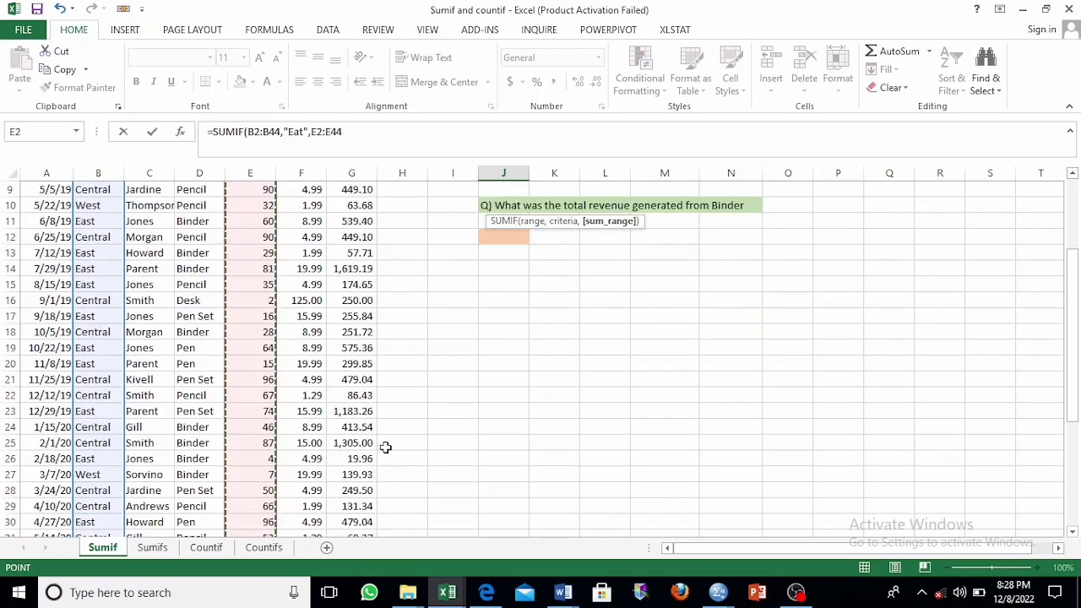
{"action": "scroll", "coordinate": [385, 447], "scroll_direction": "up", "scroll_amount": 3}
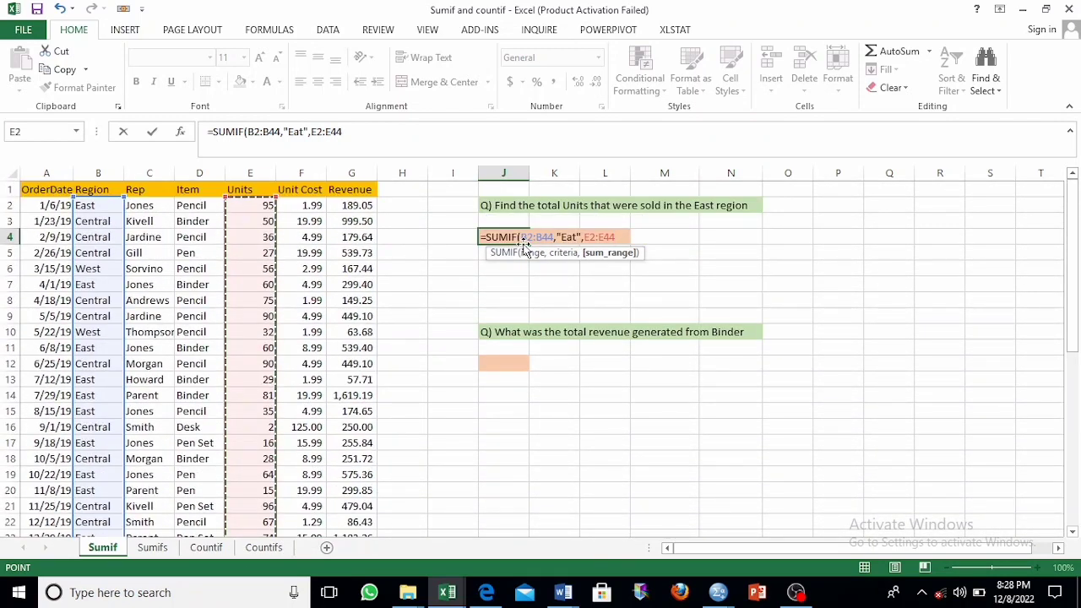
Correct the criterion in J4 to "East" and complete the formula as =SUMIF(B2:B44,"East",E2:E44)
{"action": "left_click", "coordinate": [569, 236]}
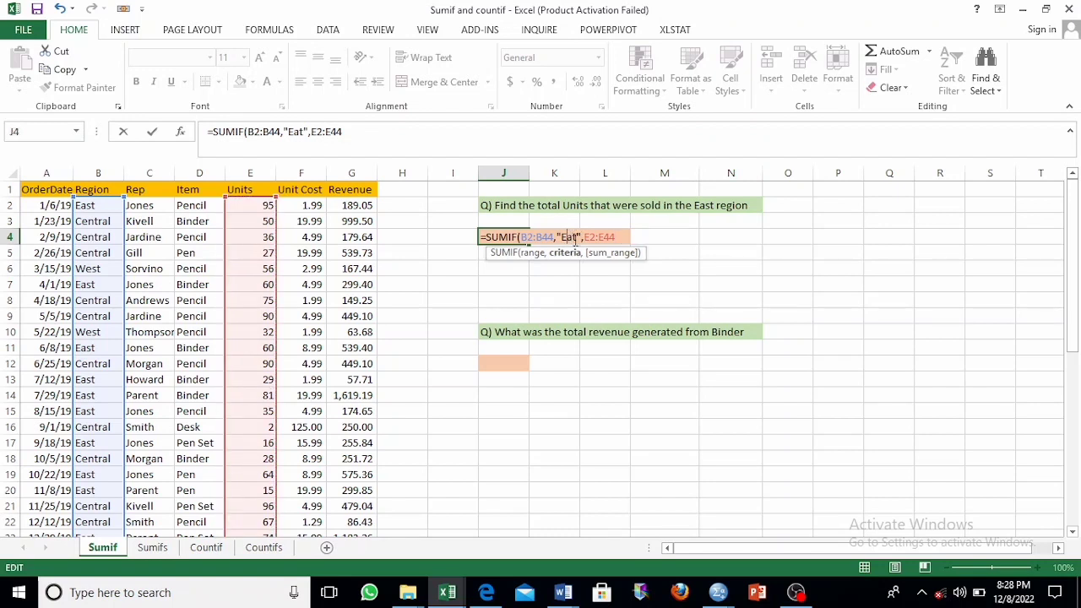
{"action": "type", "text": "s"}
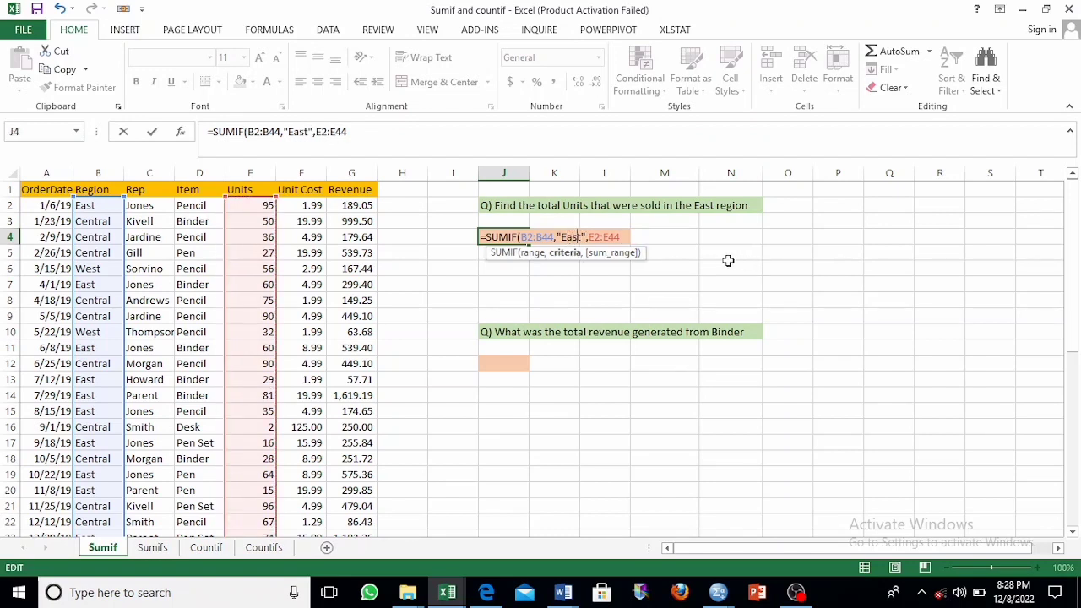
{"action": "left_click", "coordinate": [624, 236]}
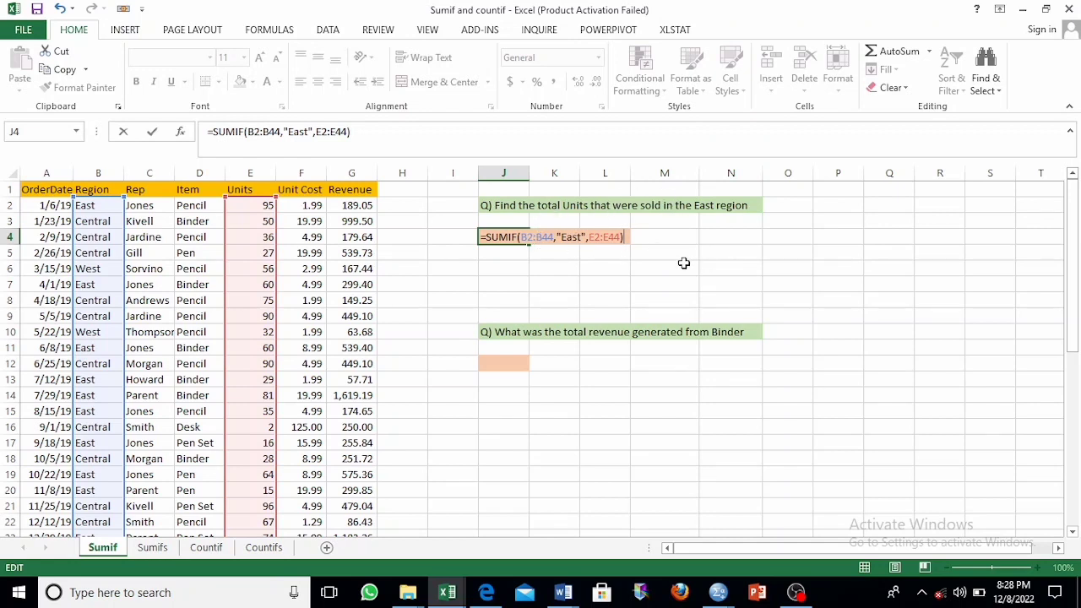
{"action": "key", "text": "Return"}
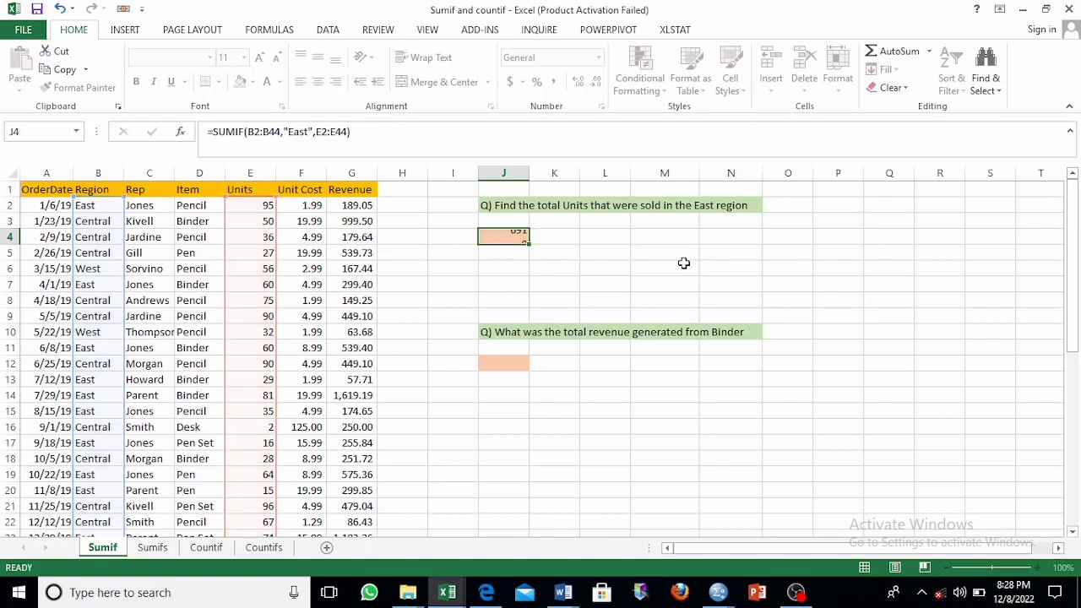
{"action": "left_click", "coordinate": [488, 239]}
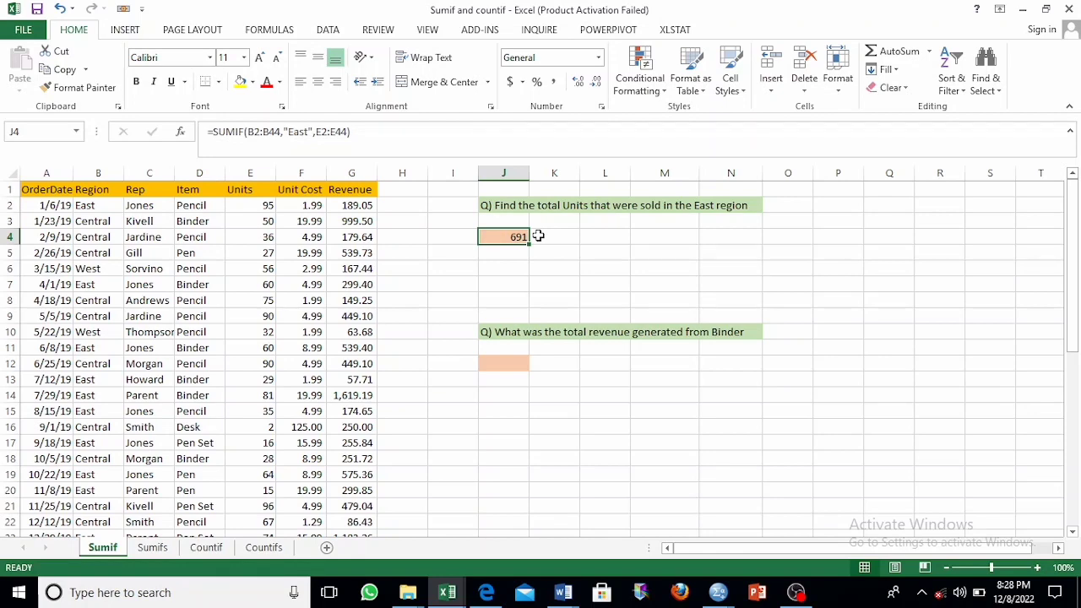
Start a SUMIF formula in J12 for the Binder revenue question, with the Item cells D2:D44 as the range
{"action": "scroll", "coordinate": [540, 249], "scroll_direction": "down", "scroll_amount": 3}
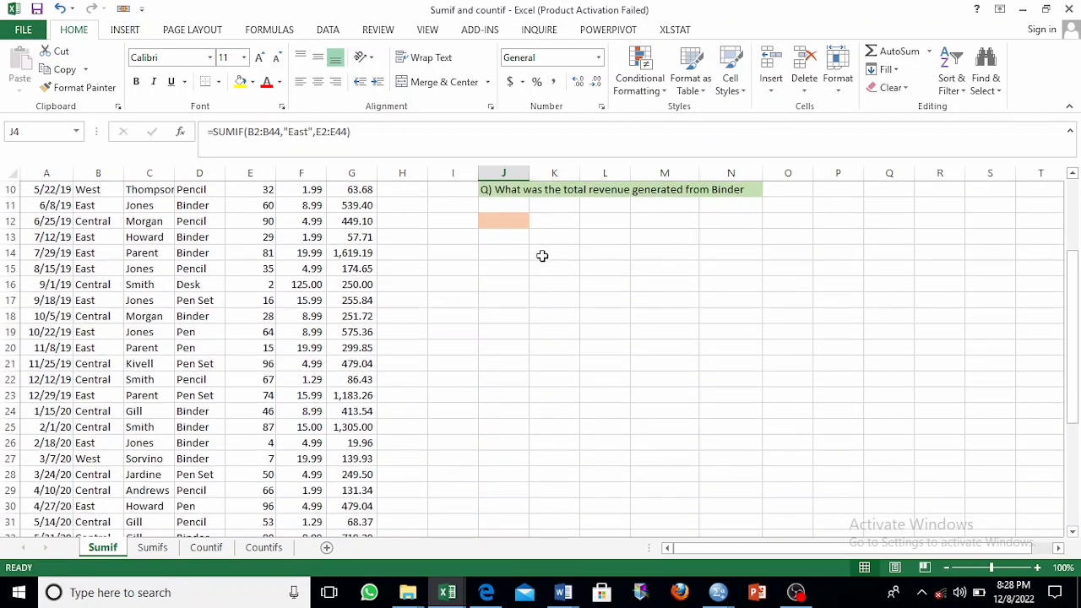
{"action": "scroll", "coordinate": [542, 256], "scroll_direction": "up", "scroll_amount": 3}
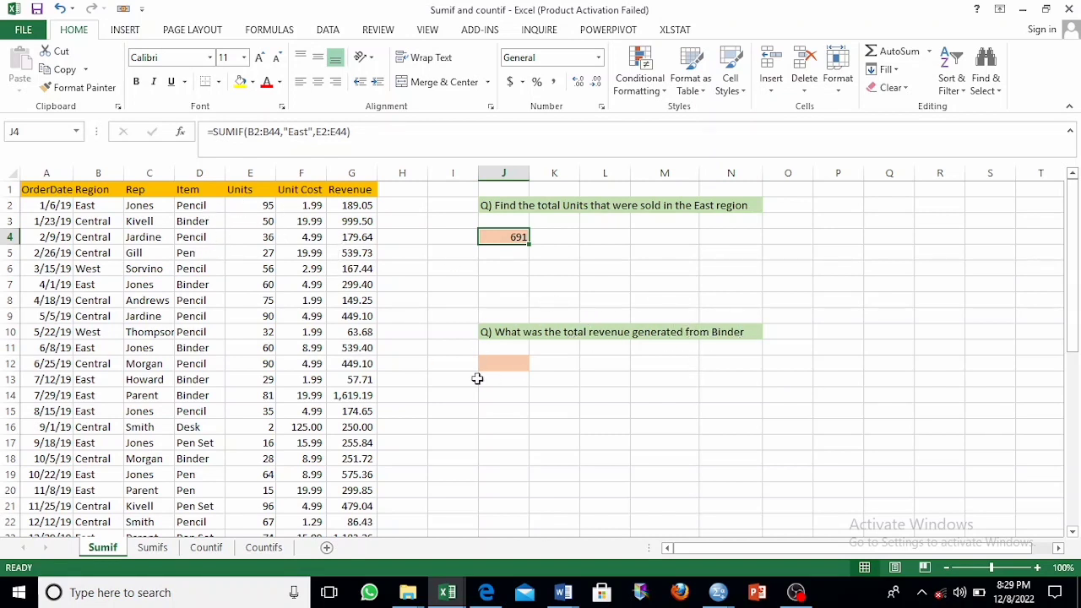
{"action": "left_click", "coordinate": [501, 362]}
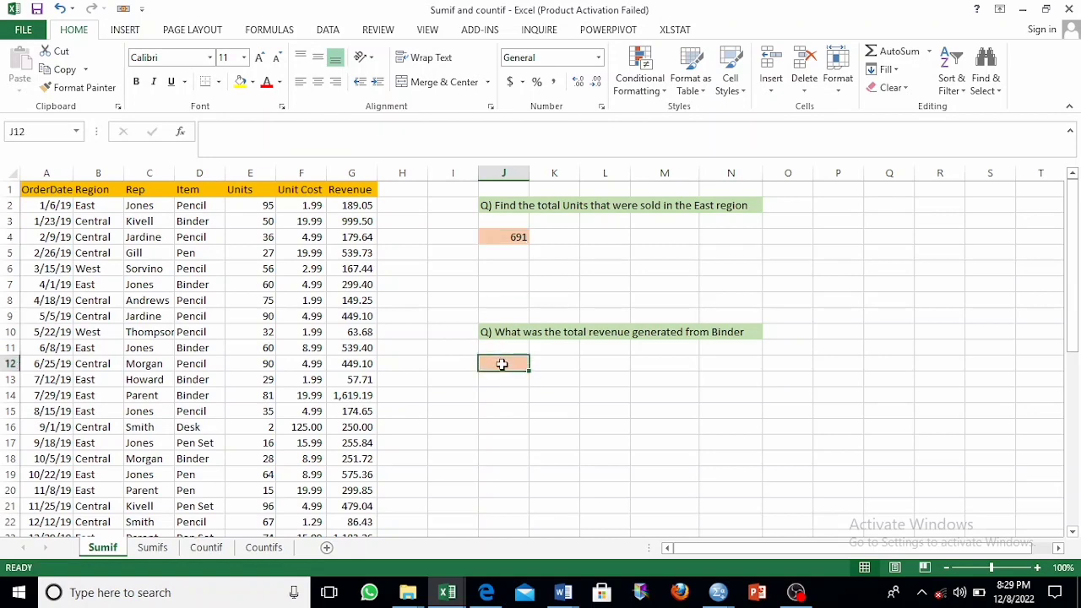
{"action": "type", "text": "=sumif"}
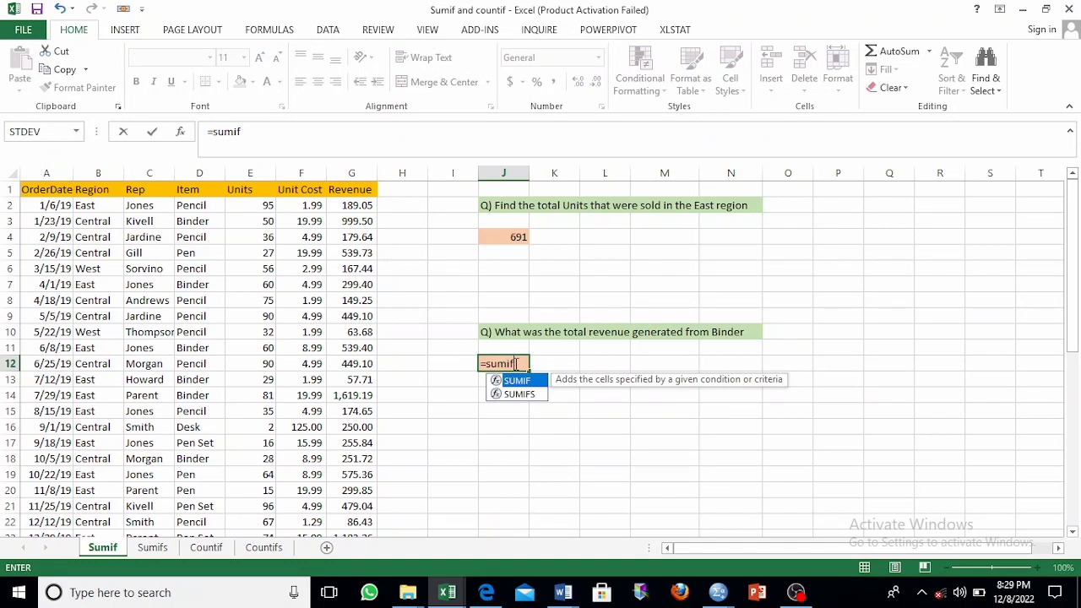
{"action": "type", "text": "("}
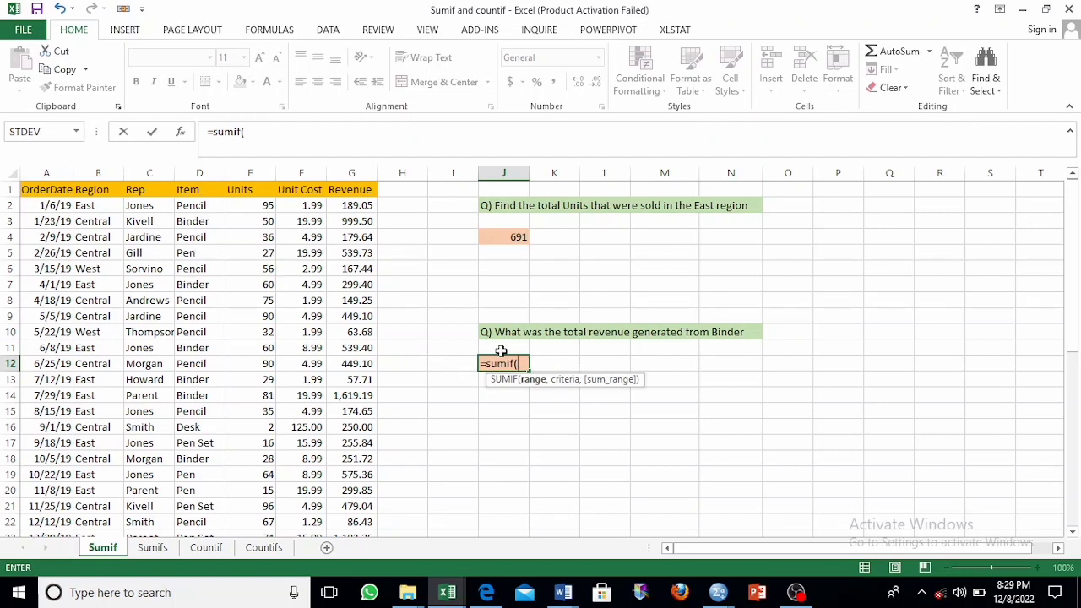
{"action": "left_click_drag", "start_coordinate": [188, 205], "coordinate": [194, 412]}
{"action": "scroll", "coordinate": [507, 355], "scroll_direction": "up", "scroll_amount": 10}
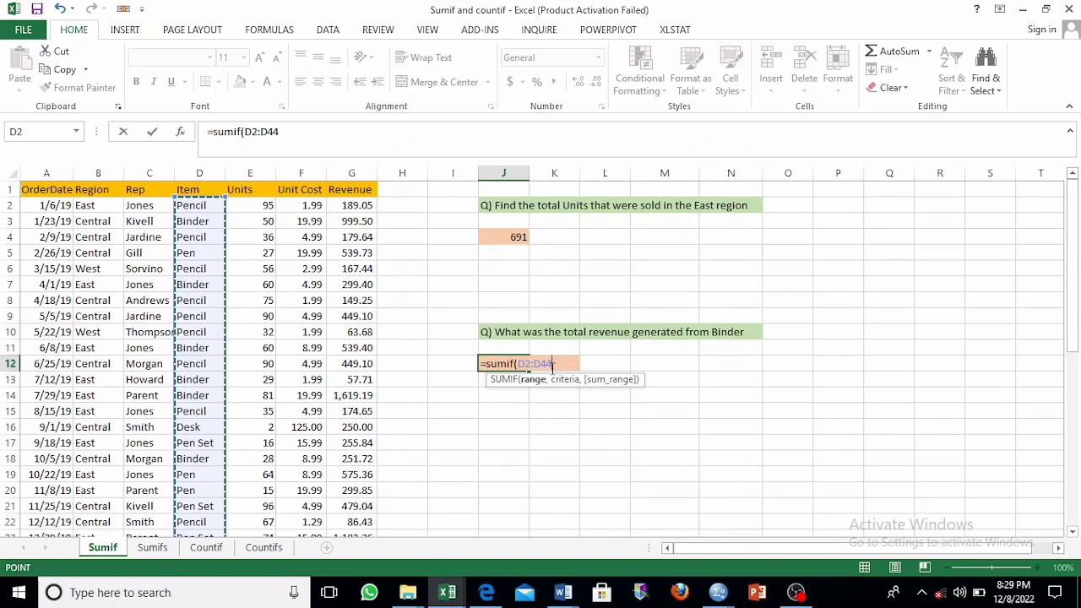
Add the criterion "Binder" and the Revenue cells G2:G44 as the sum range, completing J12 as =SUMIF(D2:D44,"Binder",G2:G44)
{"action": "type", "text": ",\"Bin"}
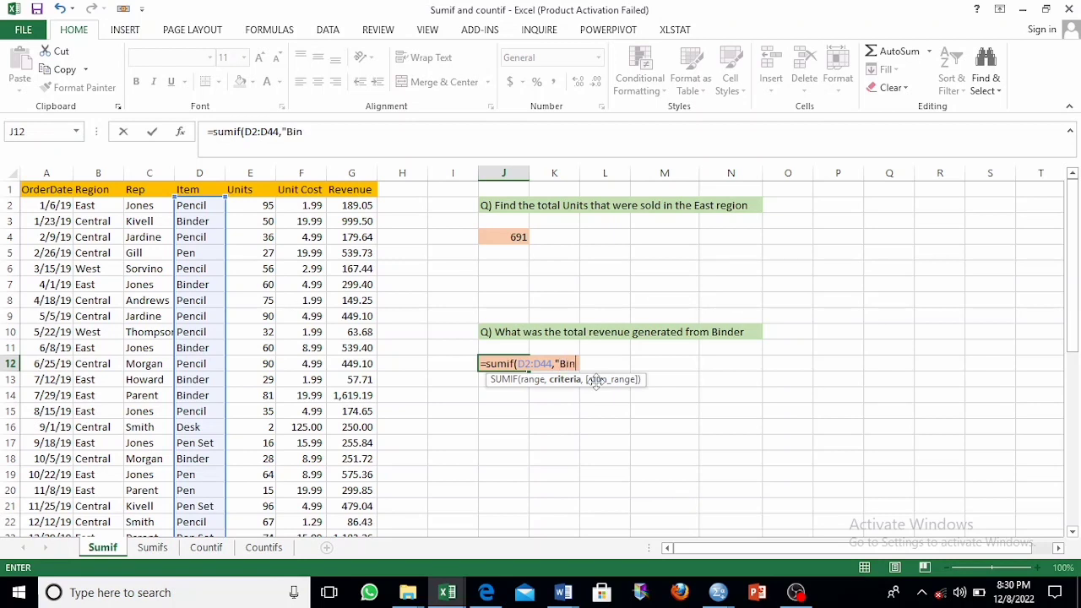
{"action": "type", "text": "der"}
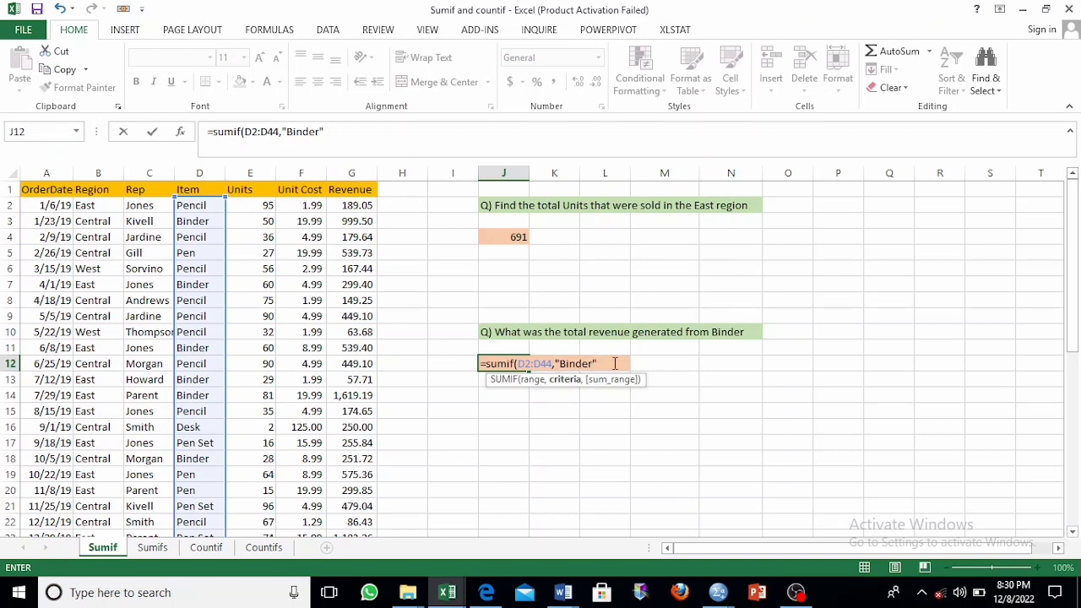
{"action": "type", "text": ","}
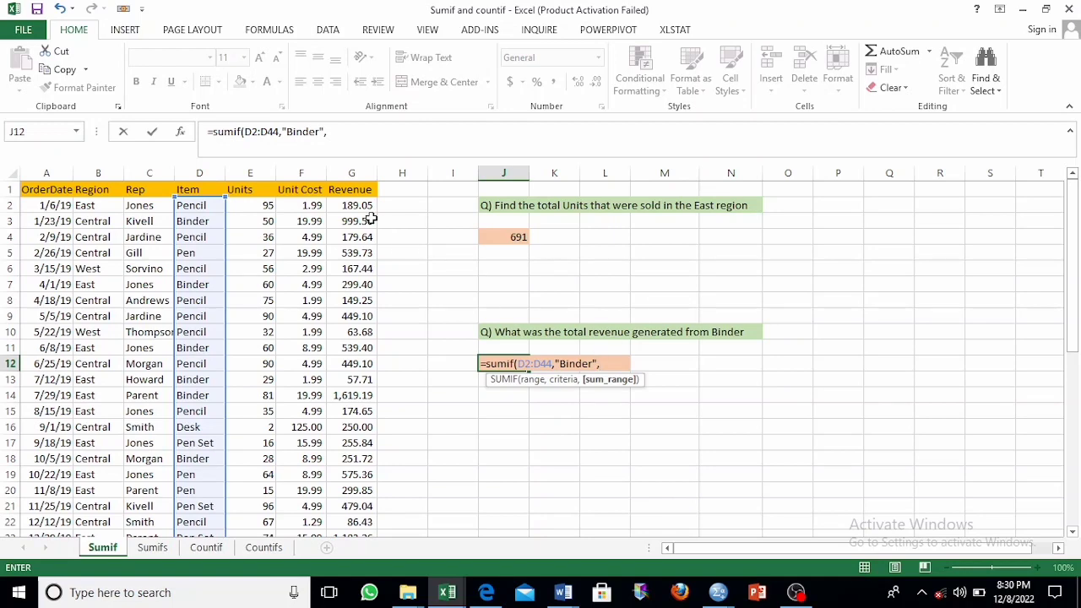
{"action": "left_click", "coordinate": [349, 206]}
{"action": "left_click_drag", "start_coordinate": [349, 206], "coordinate": [361, 490]}
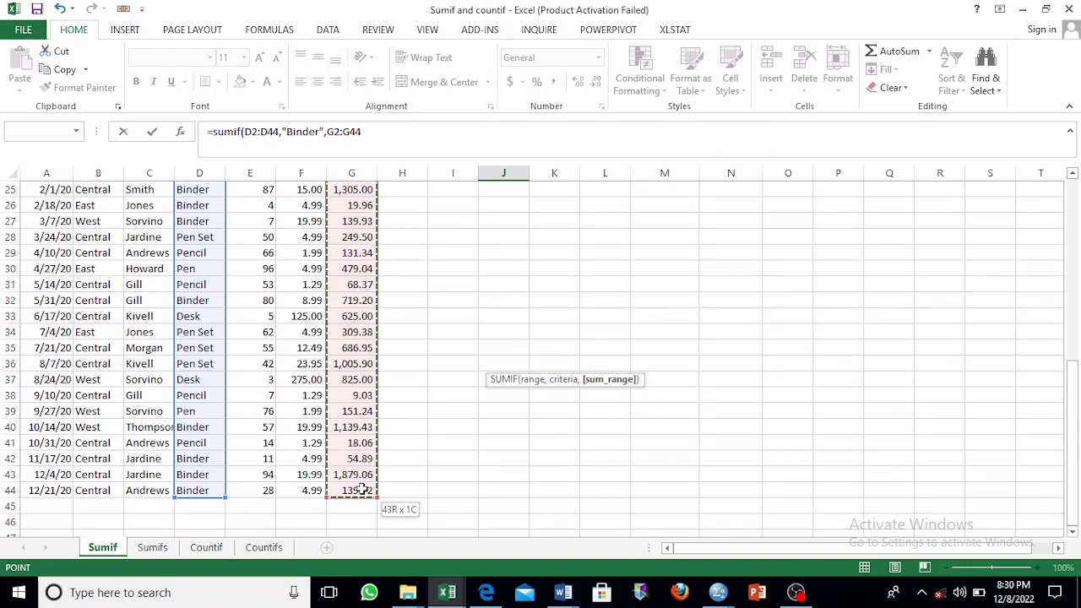
{"action": "scroll", "coordinate": [647, 415], "scroll_direction": "up", "scroll_amount": 8}
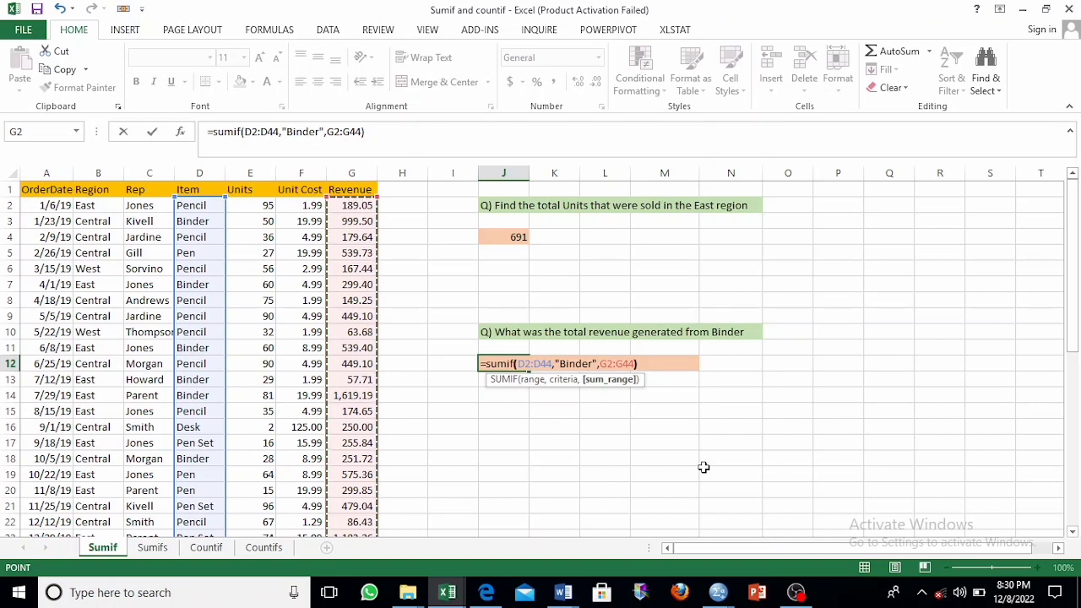
{"action": "type", "text": ")"}
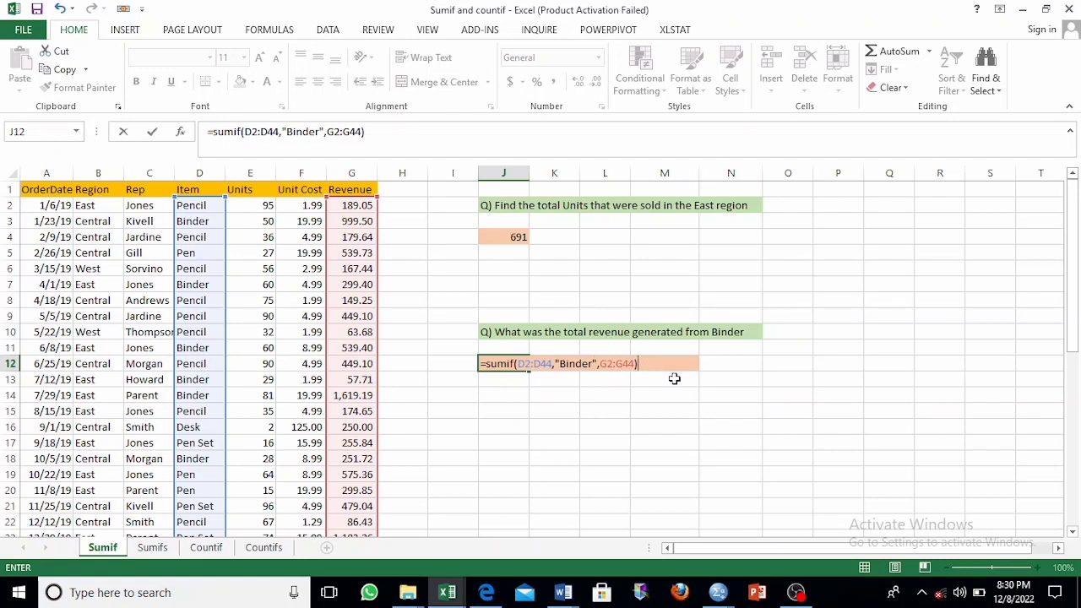
{"action": "key", "text": "Return"}
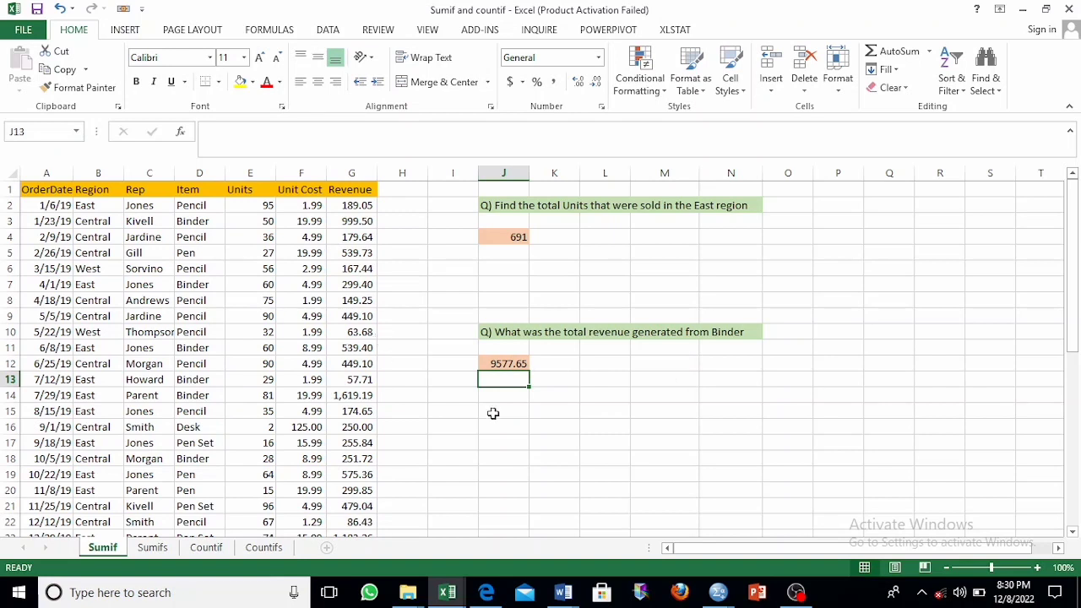
Review the SUMIF formulas in J12 and J4, and switch to the Sumifs sheet
{"action": "left_click", "coordinate": [504, 362]}
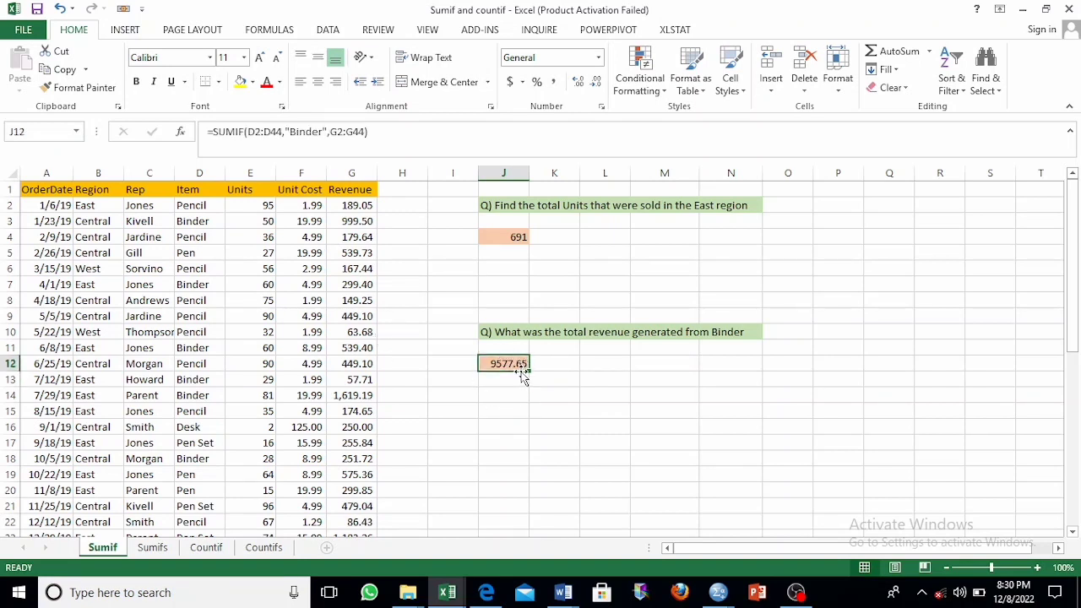
{"action": "left_click", "coordinate": [585, 368]}
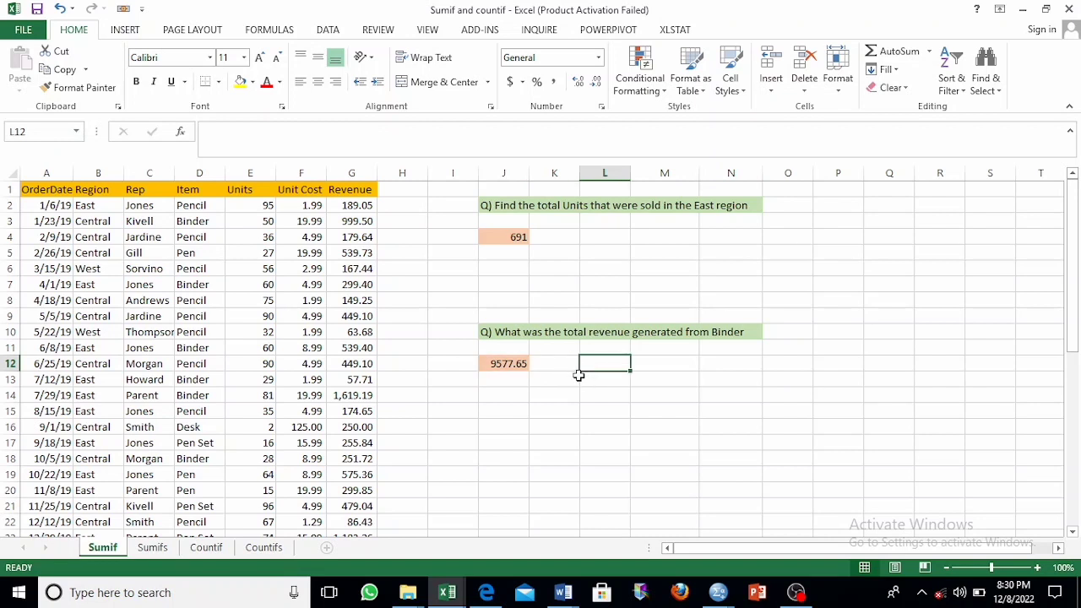
{"action": "left_click", "coordinate": [522, 236]}
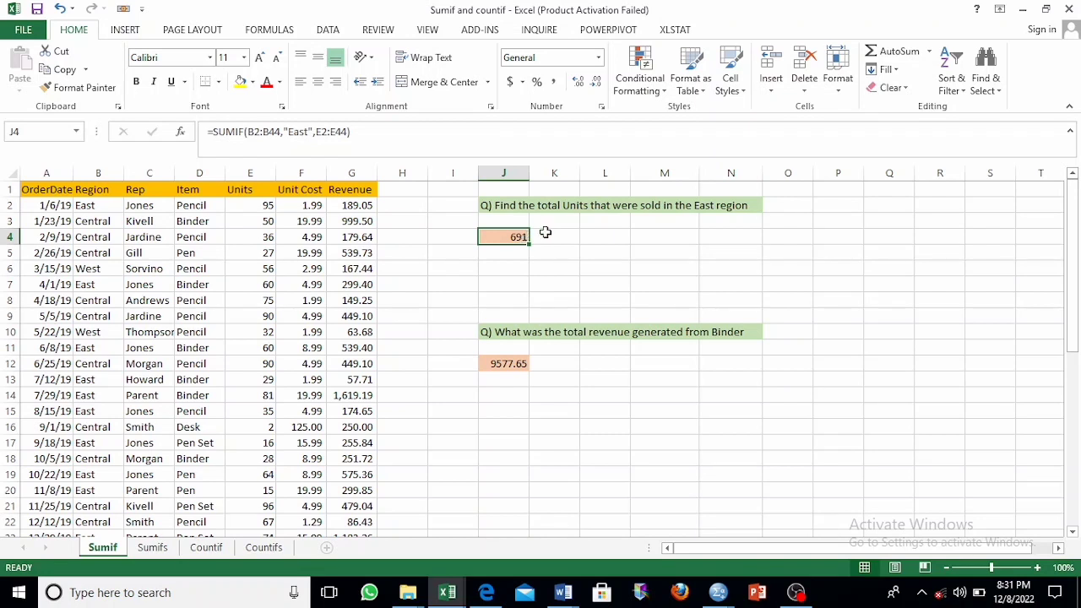
{"action": "left_click", "coordinate": [547, 232]}
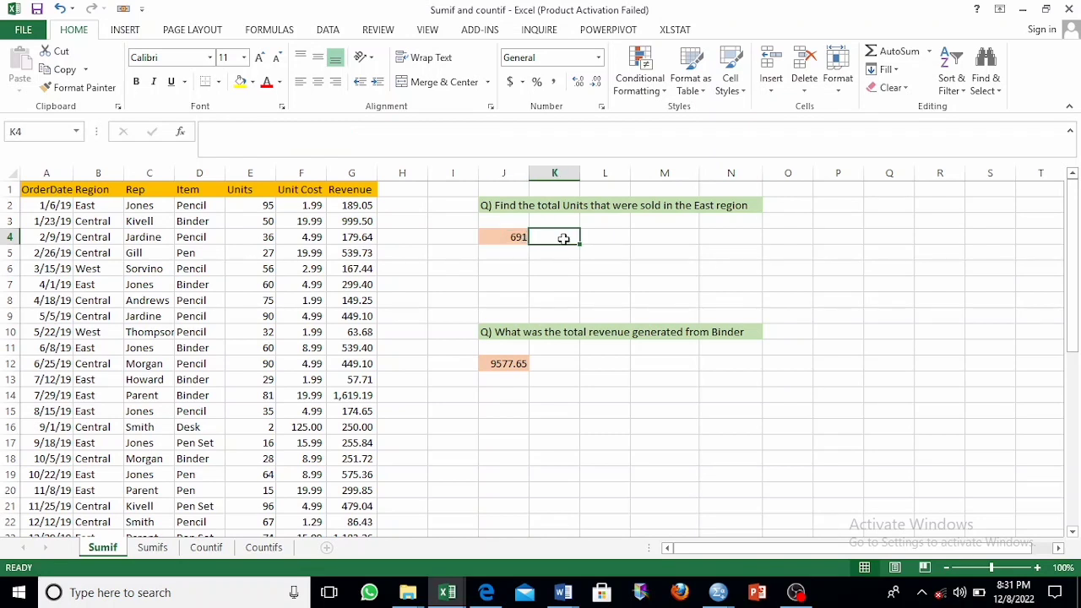
{"action": "left_click", "coordinate": [604, 238]}
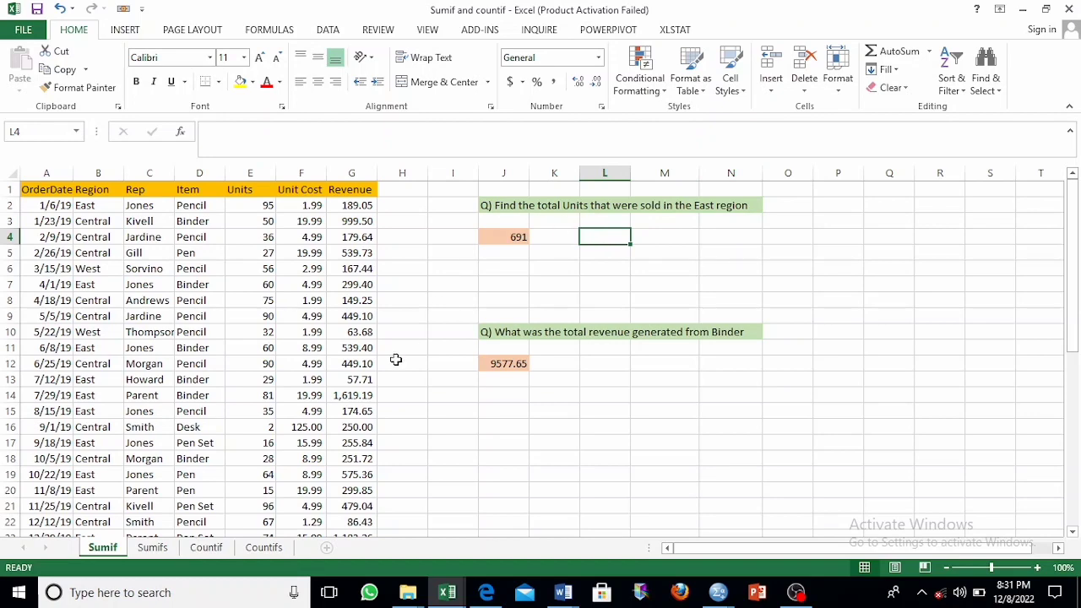
{"action": "left_click", "coordinate": [151, 547]}
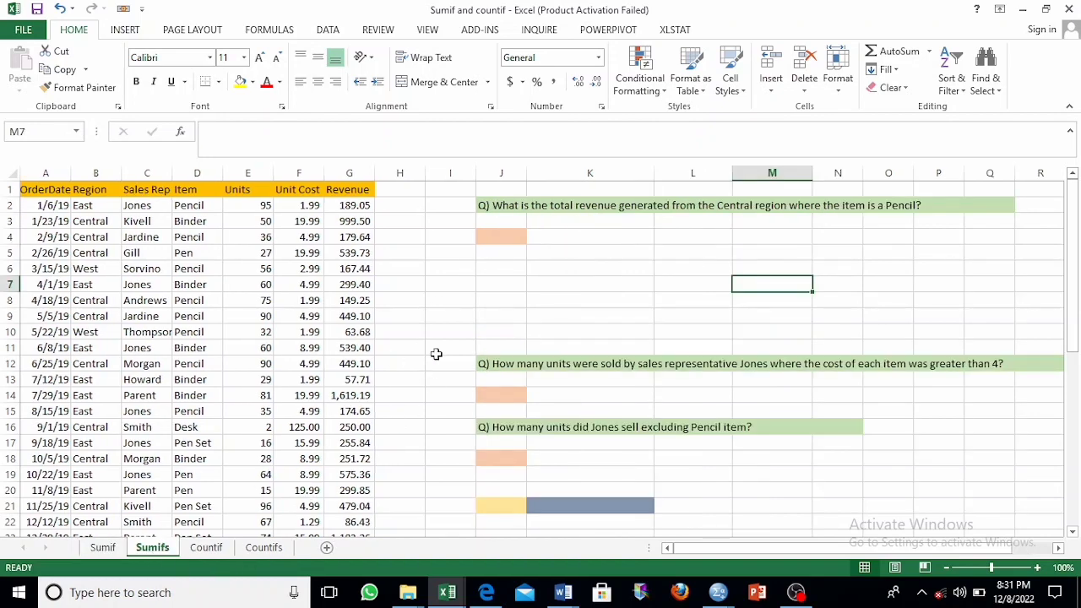
Start a SUMIFS formula in J4 for the Central-region Pencil revenue question, with the Revenue cells G2:G44 as the sum range
{"action": "left_click", "coordinate": [535, 251]}
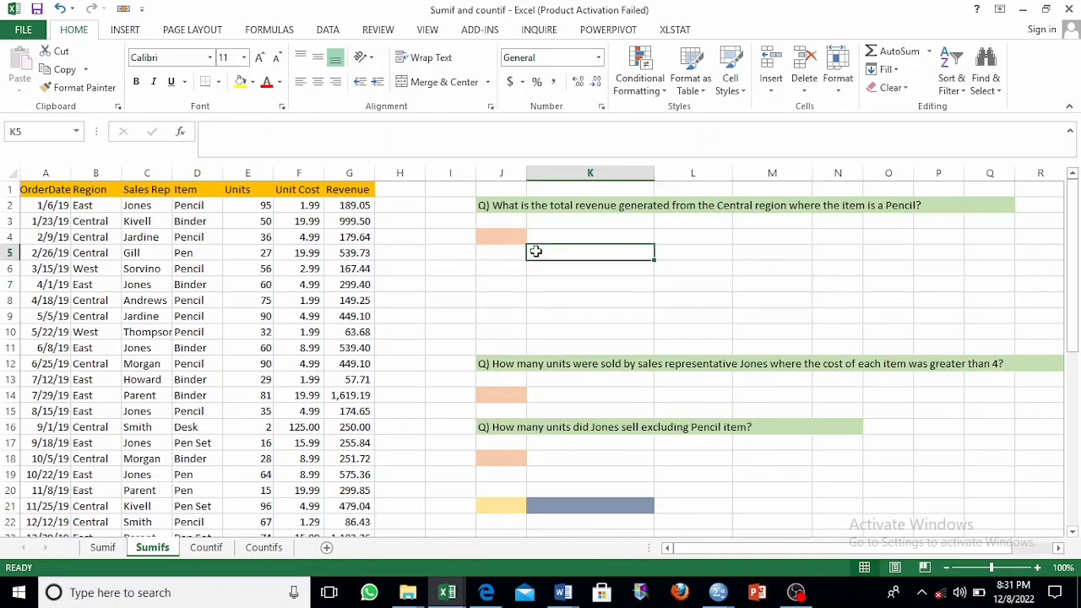
{"action": "left_click", "coordinate": [493, 236]}
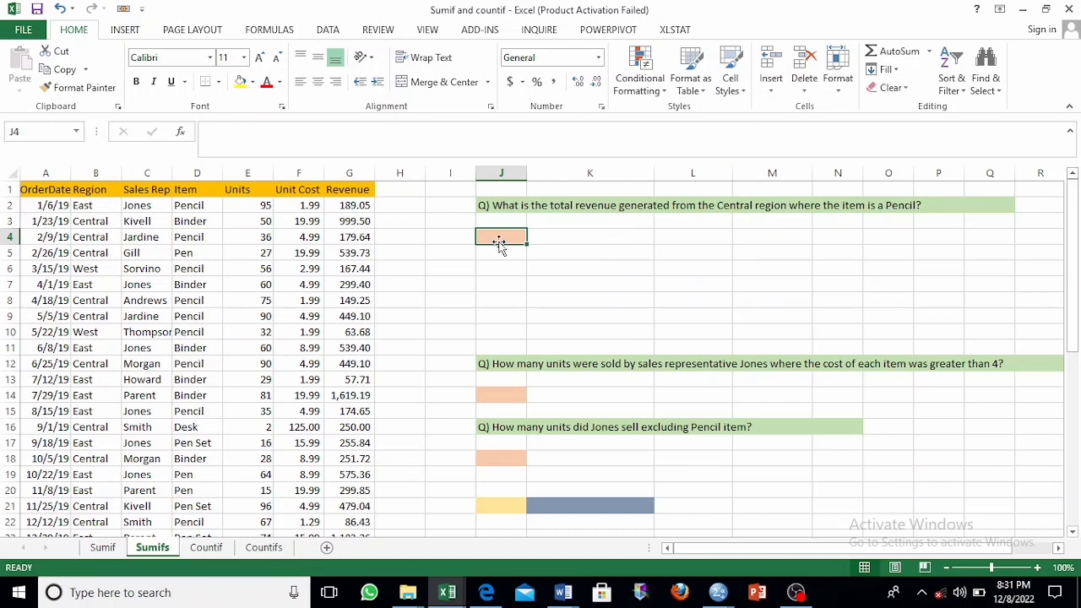
{"action": "type", "text": "="}
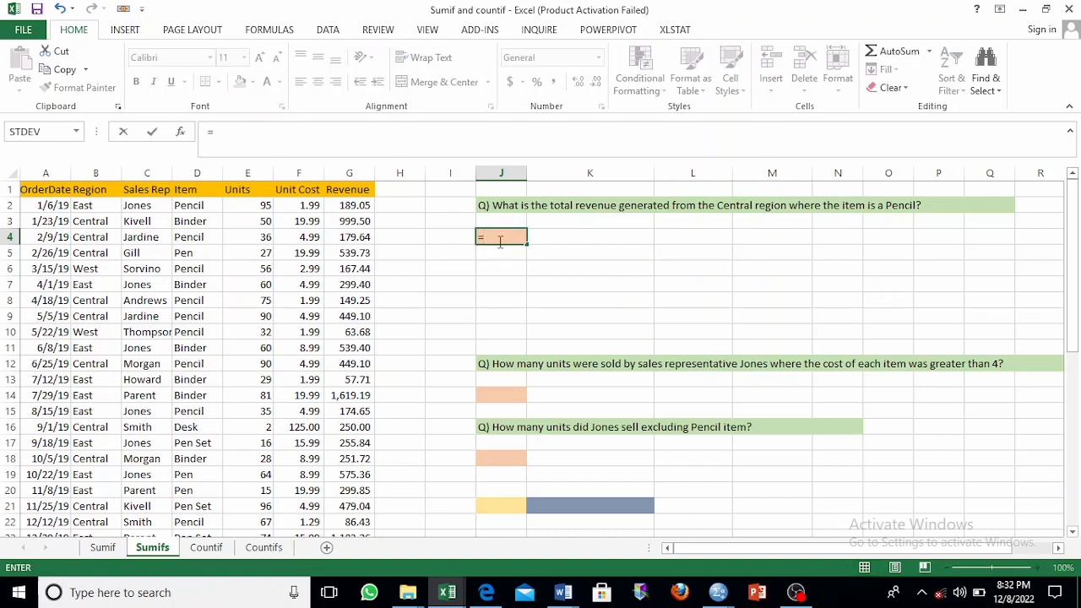
{"action": "type", "text": "sumifs("}
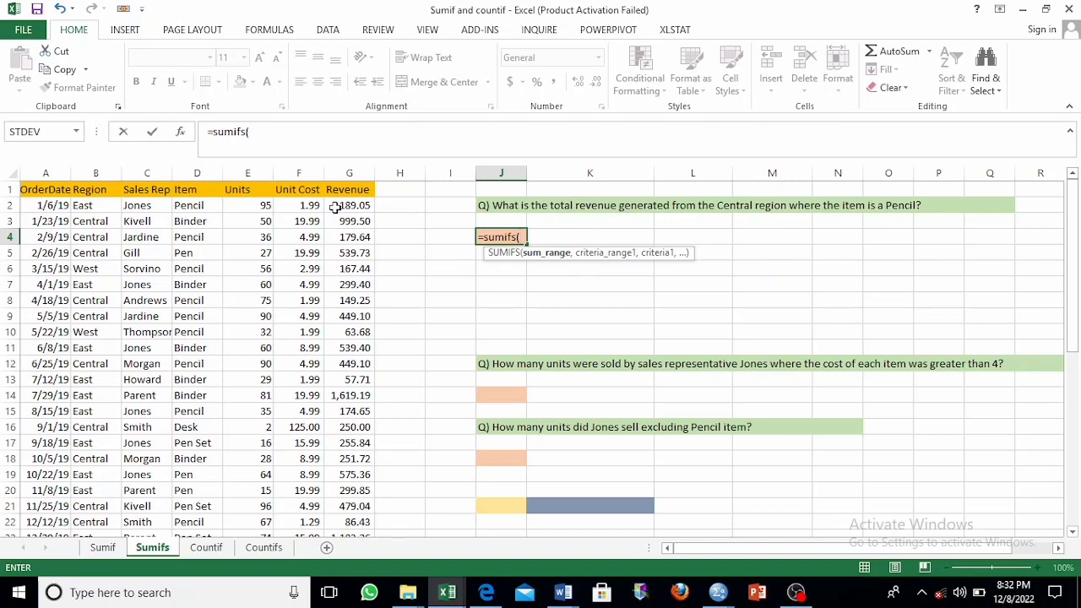
{"action": "left_click_drag", "start_coordinate": [335, 207], "coordinate": [349, 504]}
{"action": "scroll", "coordinate": [611, 281], "scroll_direction": "up", "scroll_amount": 7}
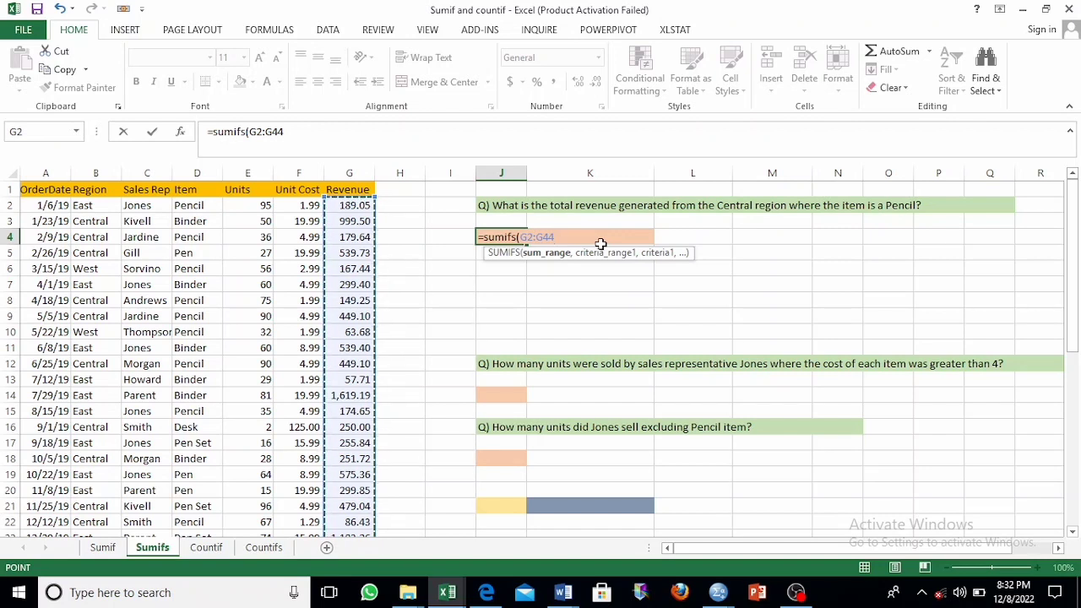
{"action": "type", "text": ","}
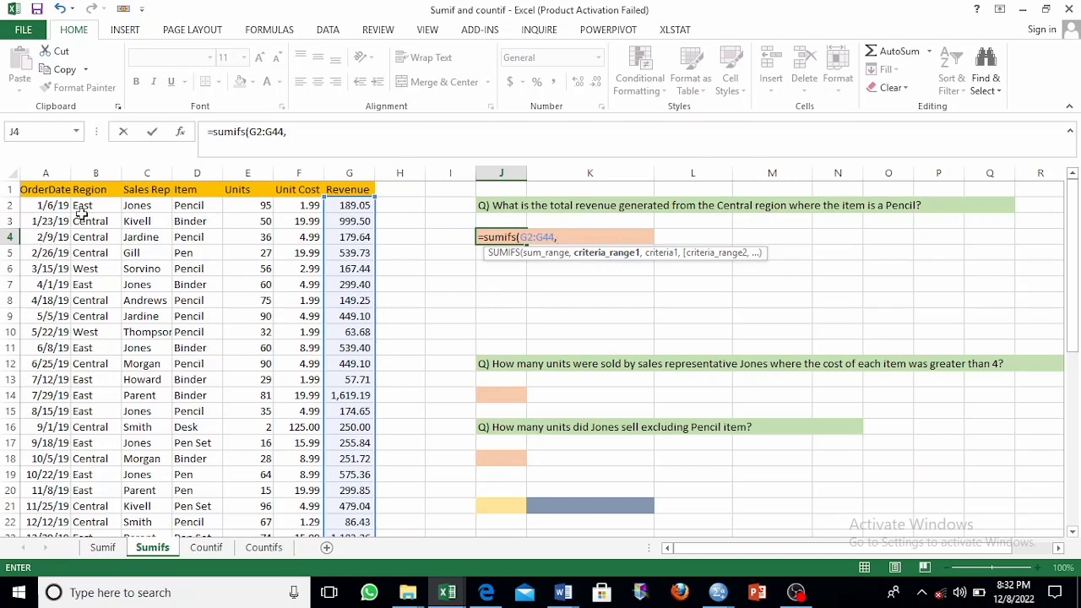
Add the Region cells B2:B44 as the first criteria range in the J4 formula, with the criterion "Central"
{"action": "left_click_drag", "start_coordinate": [83, 206], "coordinate": [84, 504]}
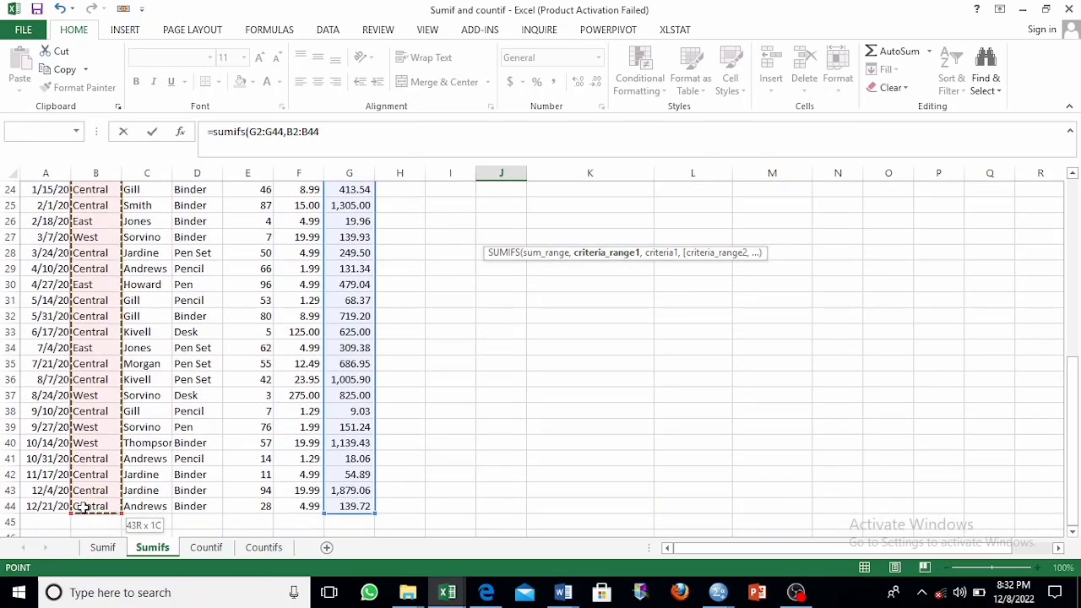
{"action": "scroll", "coordinate": [534, 282], "scroll_direction": "up", "scroll_amount": 7}
{"action": "scroll", "coordinate": [530, 256], "scroll_direction": "up", "scroll_amount": 1}
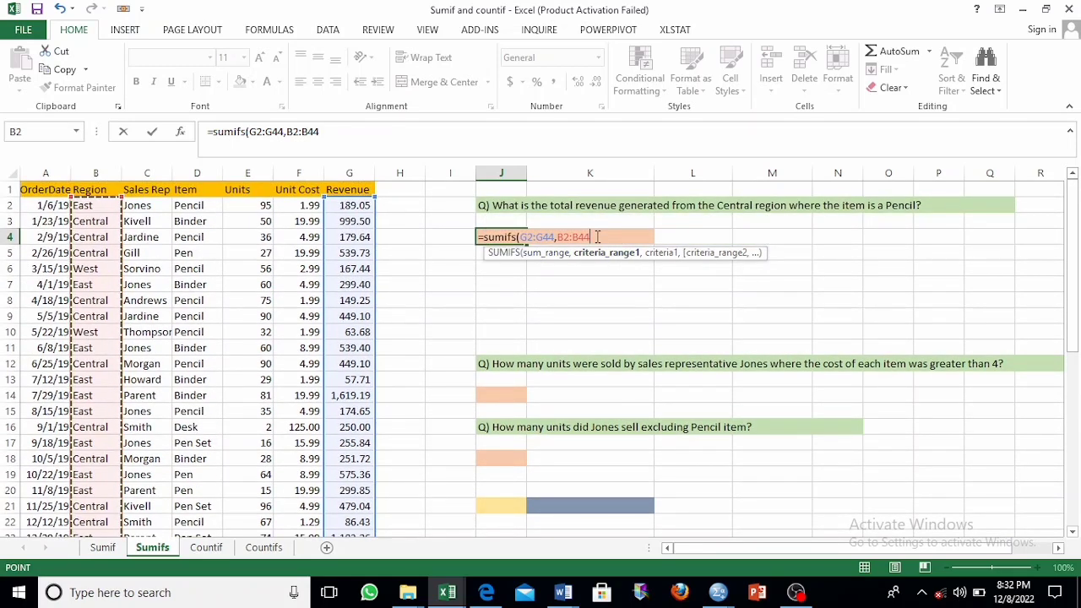
{"action": "type", "text": ",\"Central"}
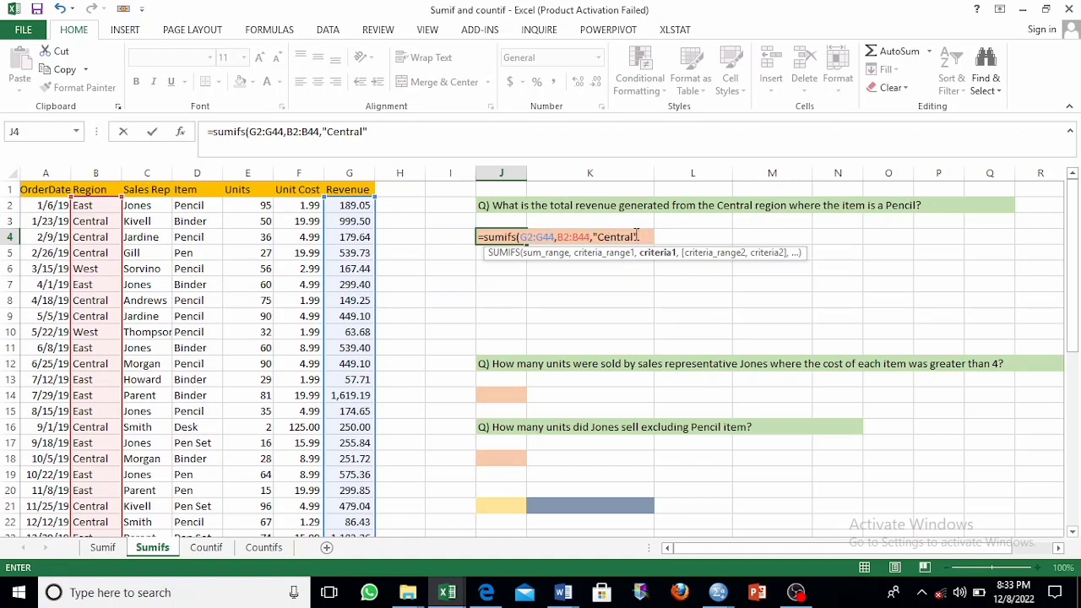
{"action": "type", "text": ","}
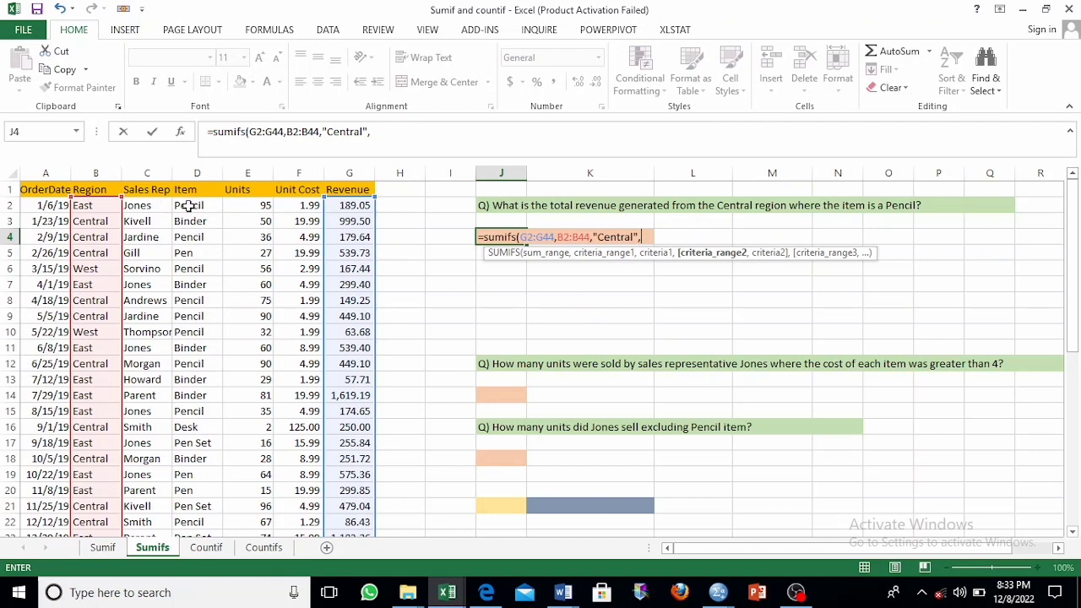
Add the Item cells D2:D44 with the criterion "Pencil", completing J4 as =SUMIFS(G2:G44,B2:B44,"Central",D2:D44,"Pencil")
{"action": "left_click_drag", "start_coordinate": [189, 205], "coordinate": [203, 505]}
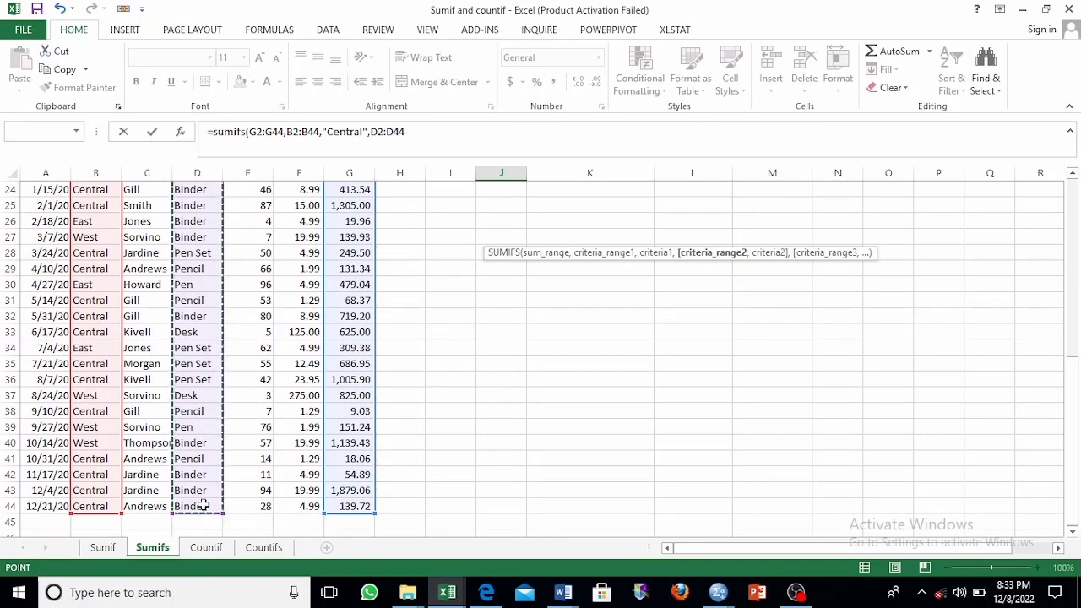
{"action": "scroll", "coordinate": [463, 366], "scroll_direction": "up", "scroll_amount": 8}
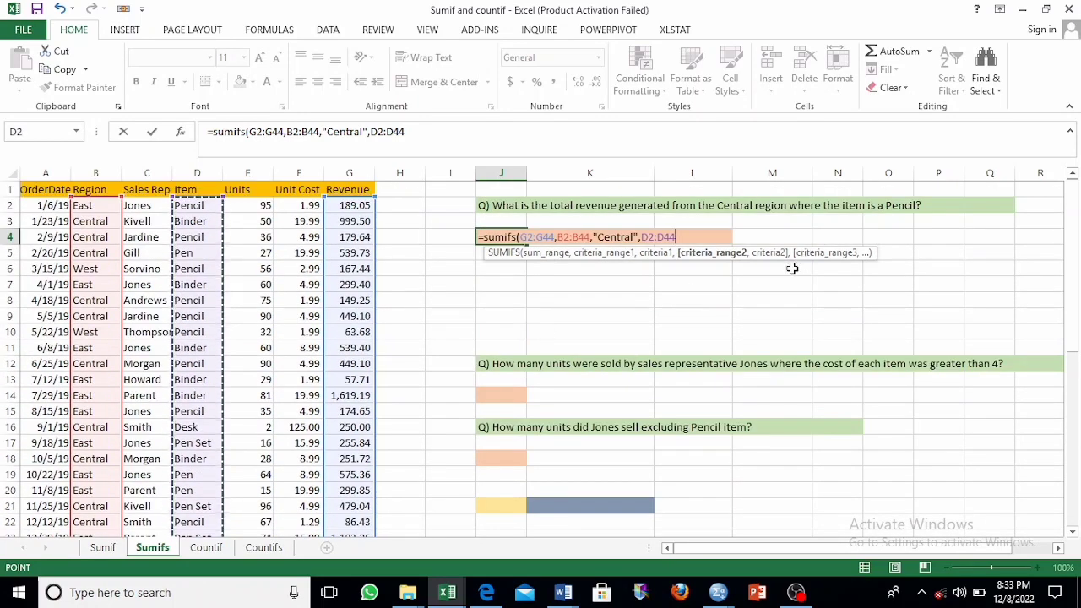
{"action": "type", "text": ","}
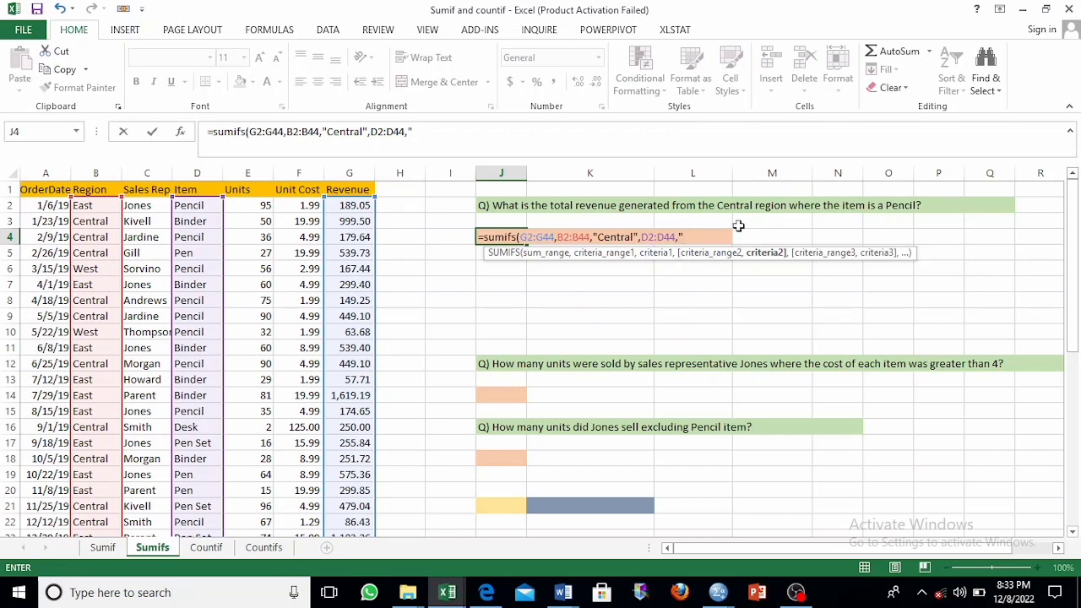
{"action": "type", "text": "Pencil"}
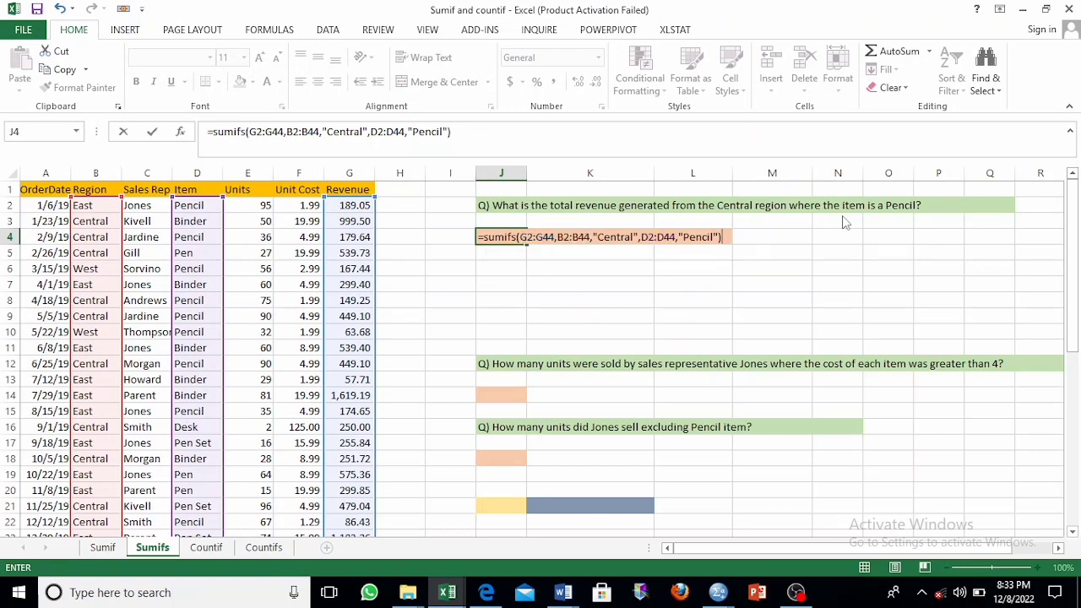
{"action": "key", "text": "Return"}
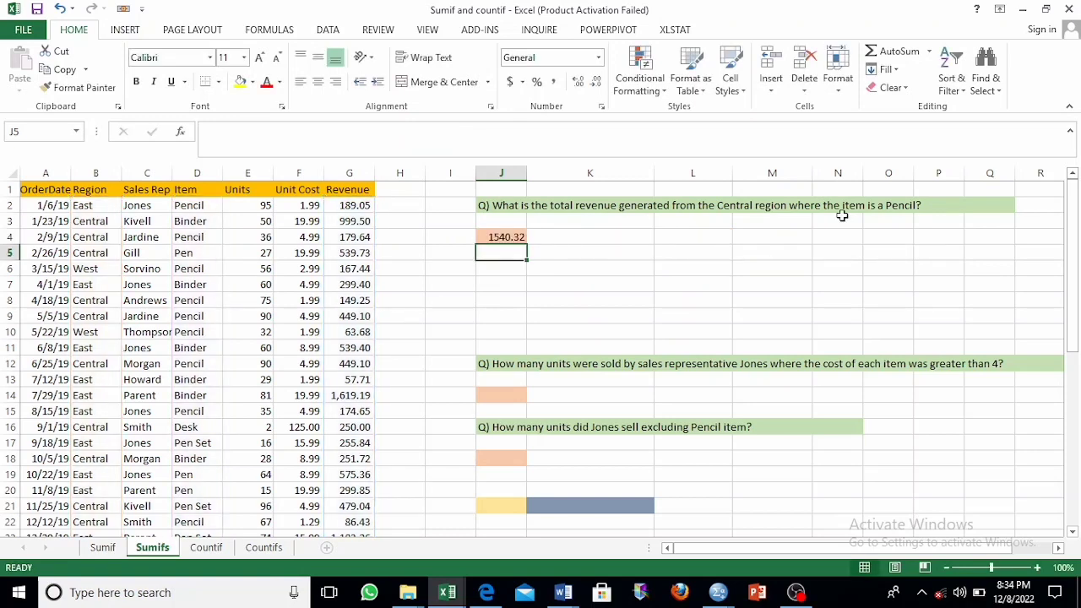
{"action": "left_click", "coordinate": [511, 237]}
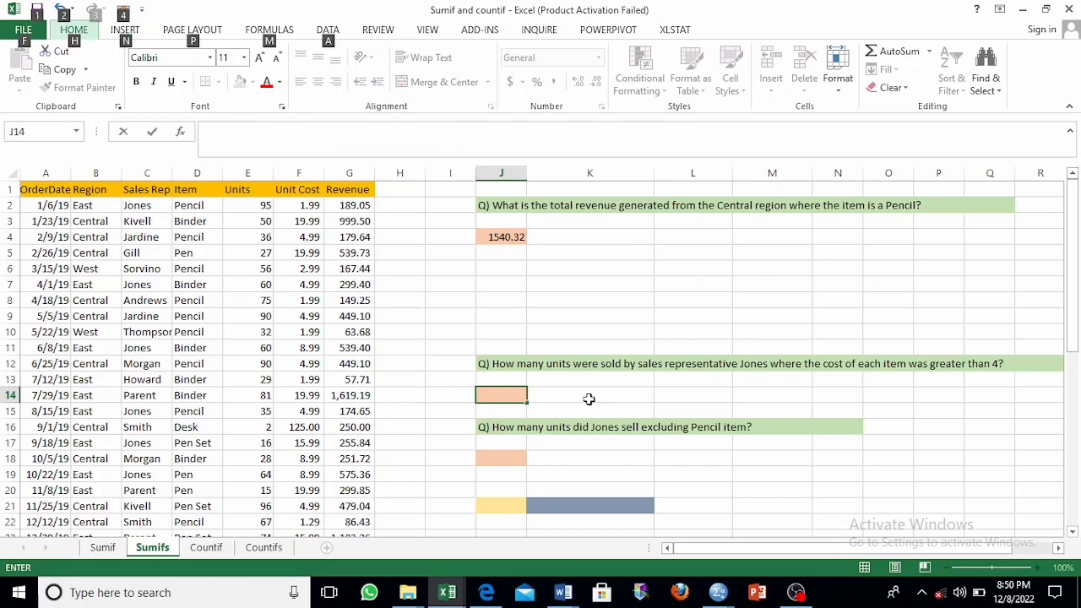
Start a SUMIFS formula in J14 for the units-sold question, with the Units cells E2:E44 as the sum range
{"action": "left_click", "coordinate": [588, 394]}
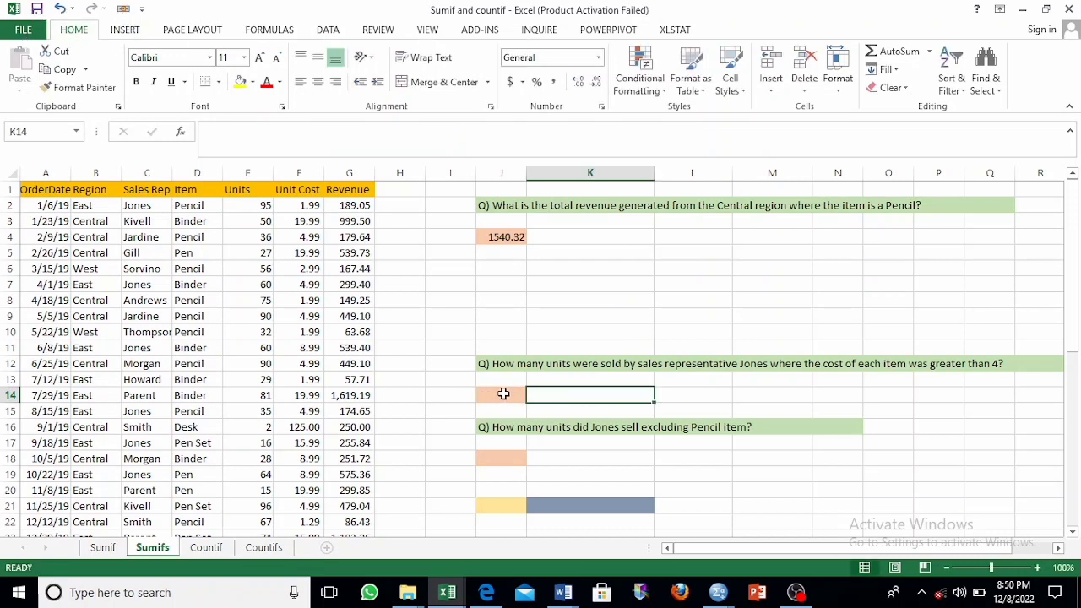
{"action": "left_click", "coordinate": [503, 394]}
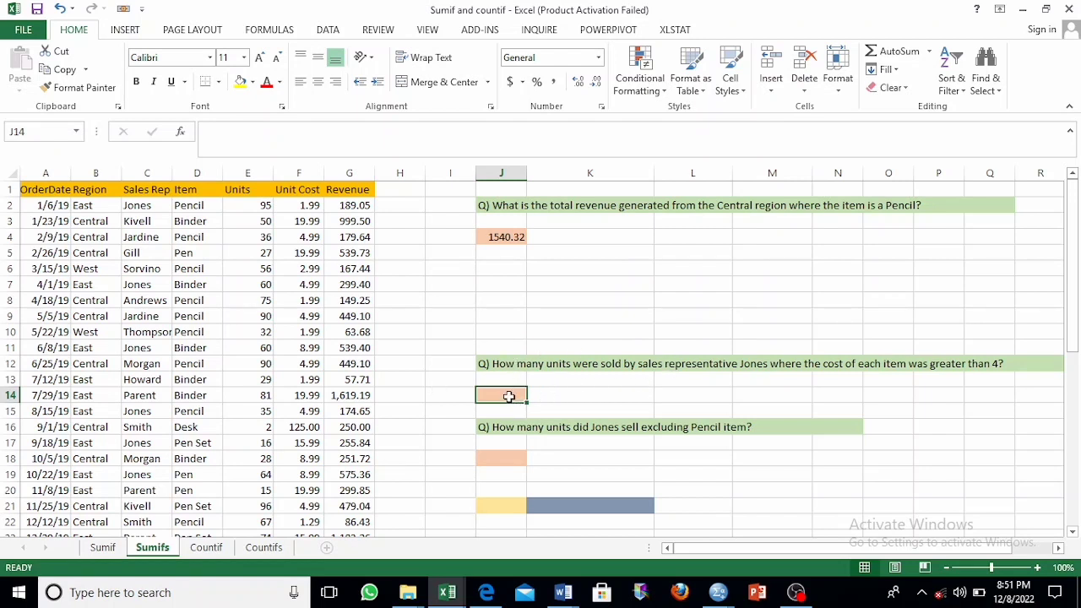
{"action": "type", "text": "="}
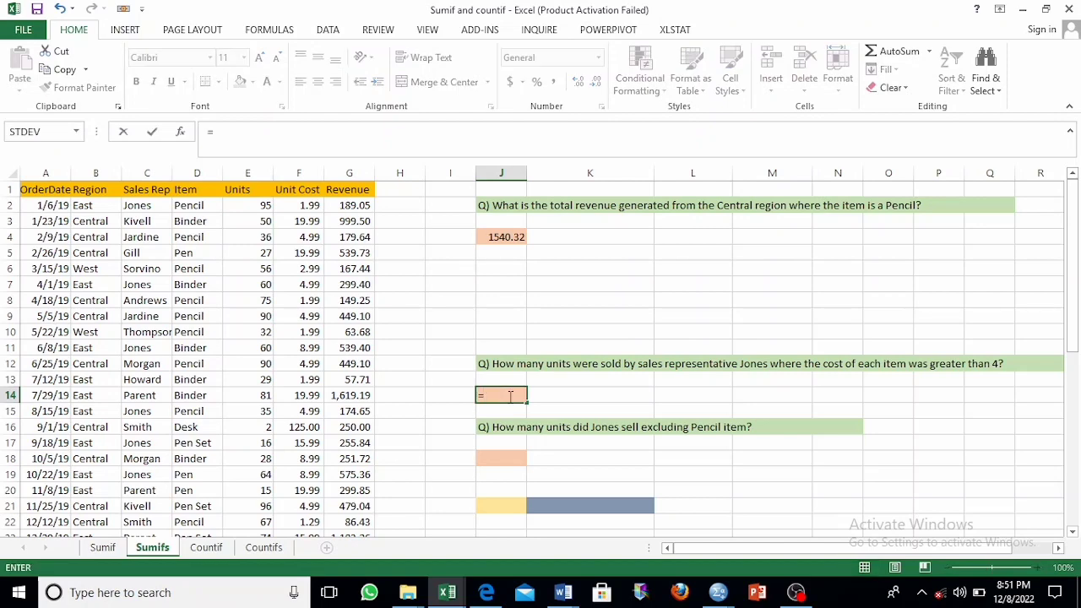
{"action": "type", "text": "sumifs"}
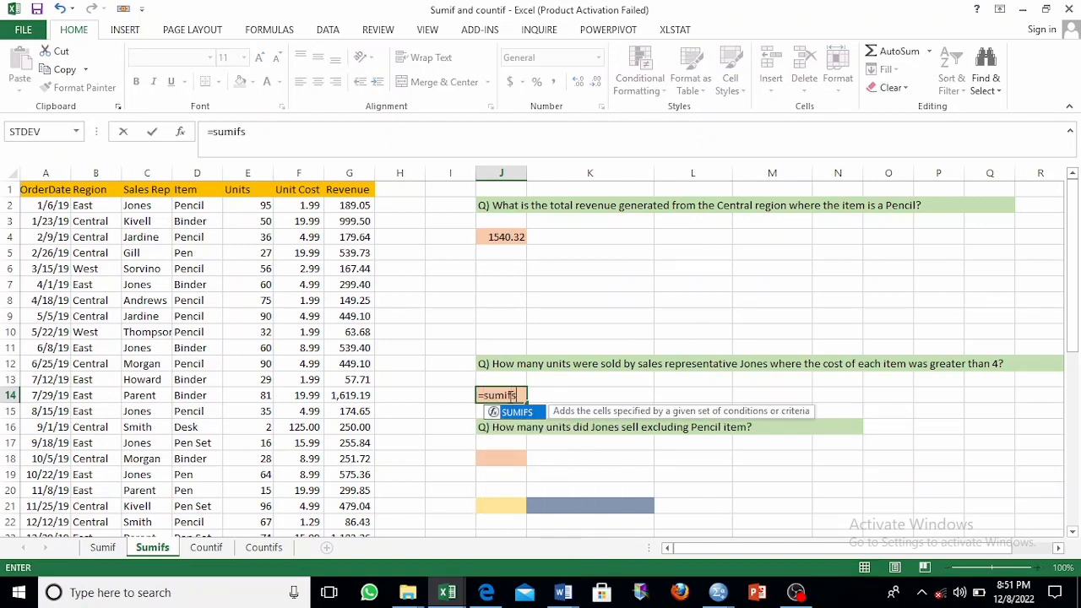
{"action": "type", "text": "("}
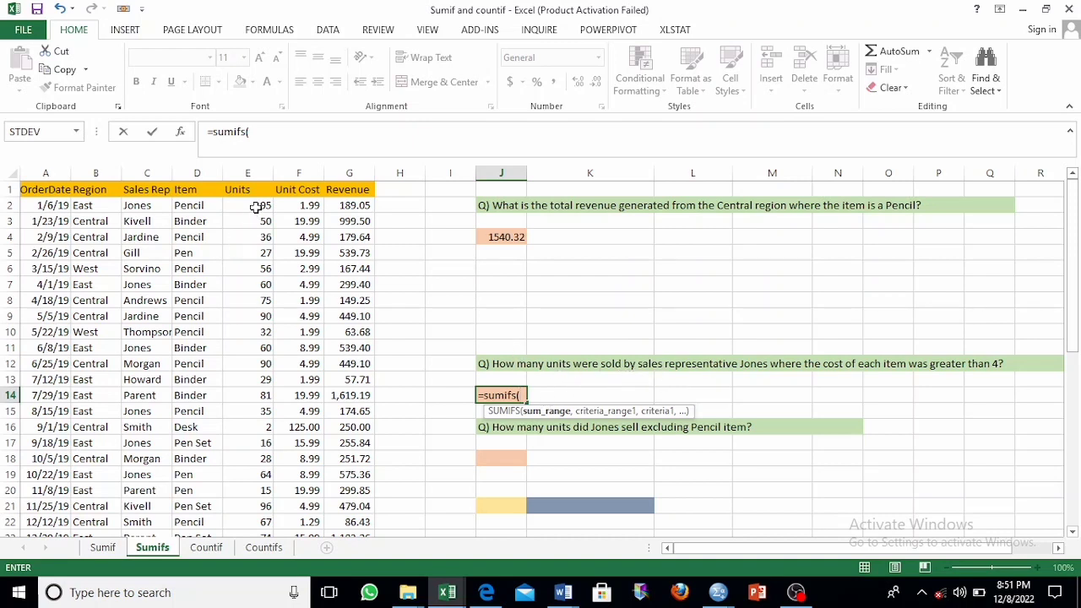
{"action": "left_click_drag", "start_coordinate": [256, 207], "coordinate": [258, 504]}
{"action": "scroll", "coordinate": [459, 442], "scroll_direction": "up", "scroll_amount": 8}
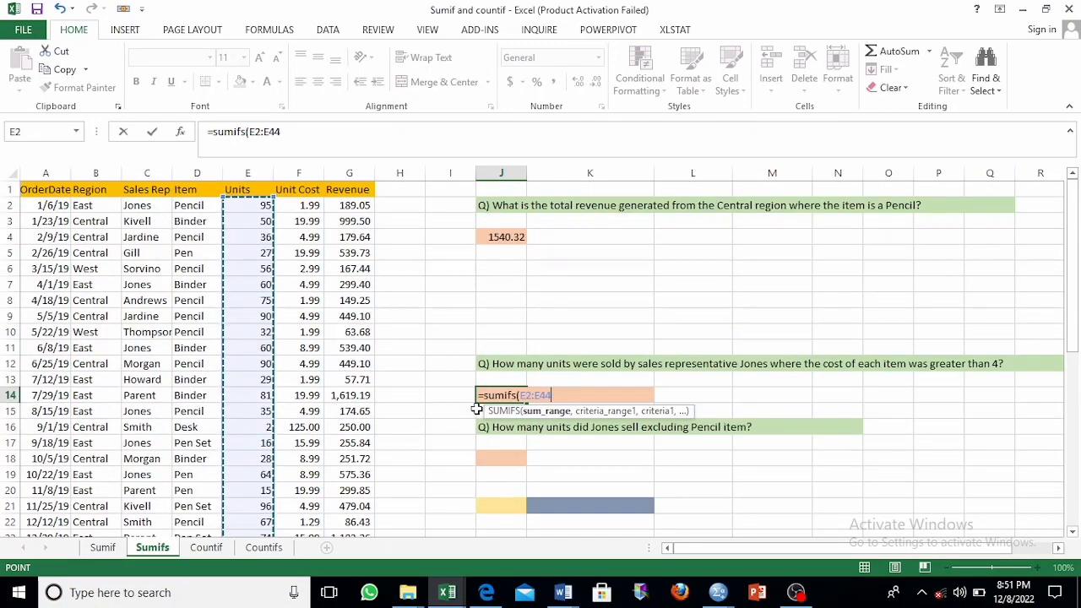
{"action": "type", "text": ","}
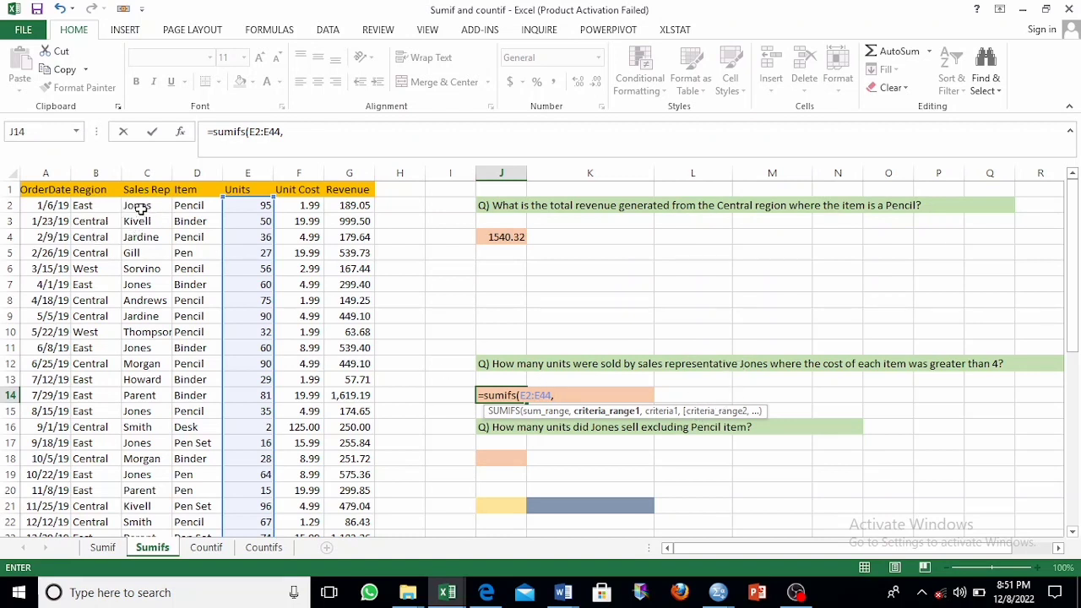
Add the Sales Rep cells C2:C44 as the first criteria range in J14, with the representative's name from the question as criterion
{"action": "left_click_drag", "start_coordinate": [142, 203], "coordinate": [162, 500]}
{"action": "scroll", "coordinate": [451, 332], "scroll_direction": "up", "scroll_amount": 8}
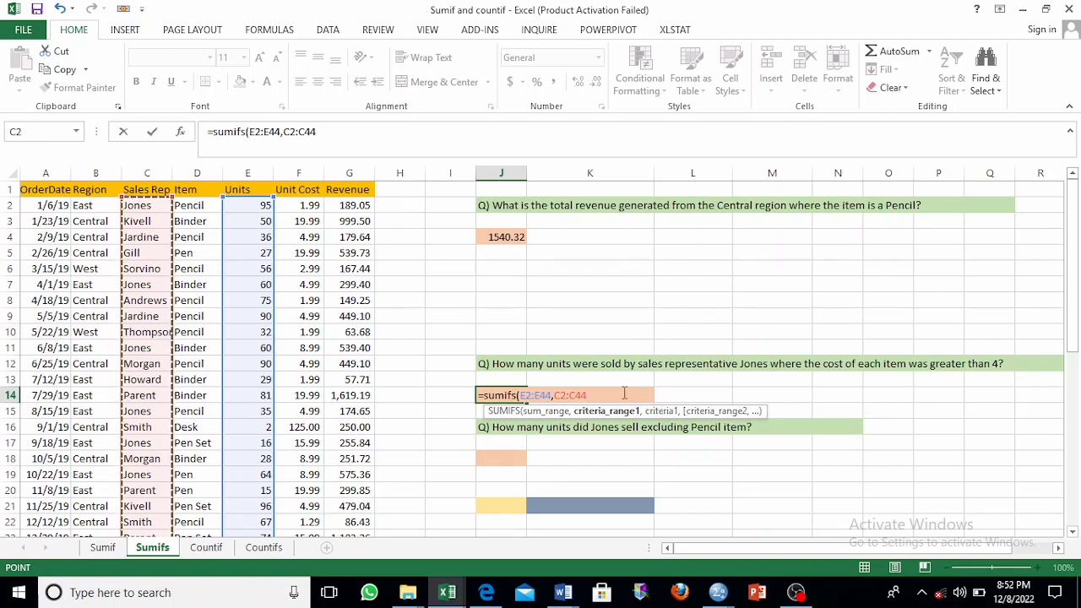
{"action": "type", "text": ",\"Jones"}
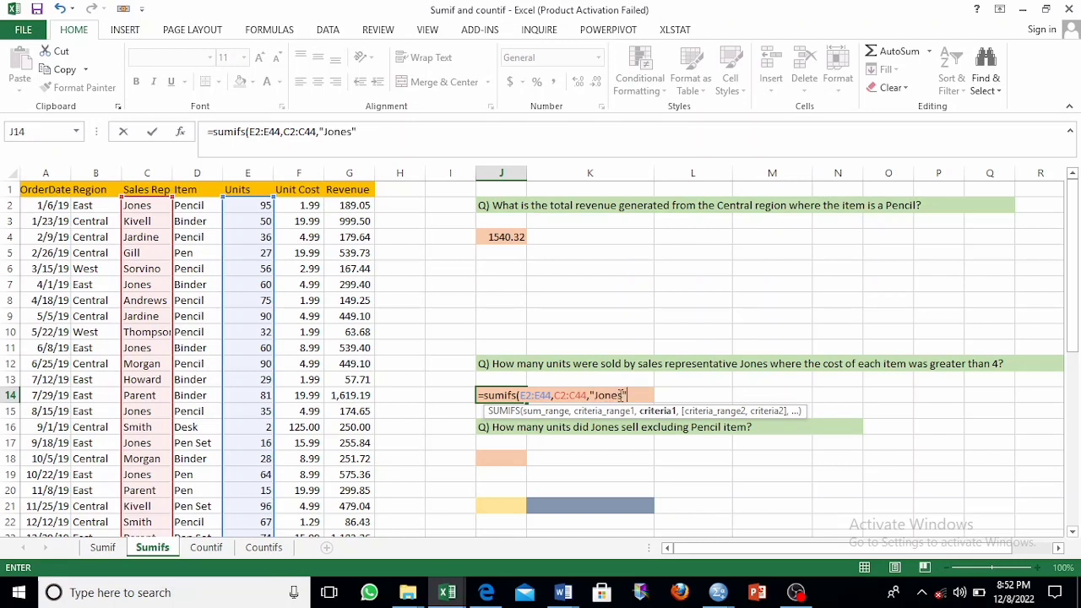
{"action": "type", "text": "\","}
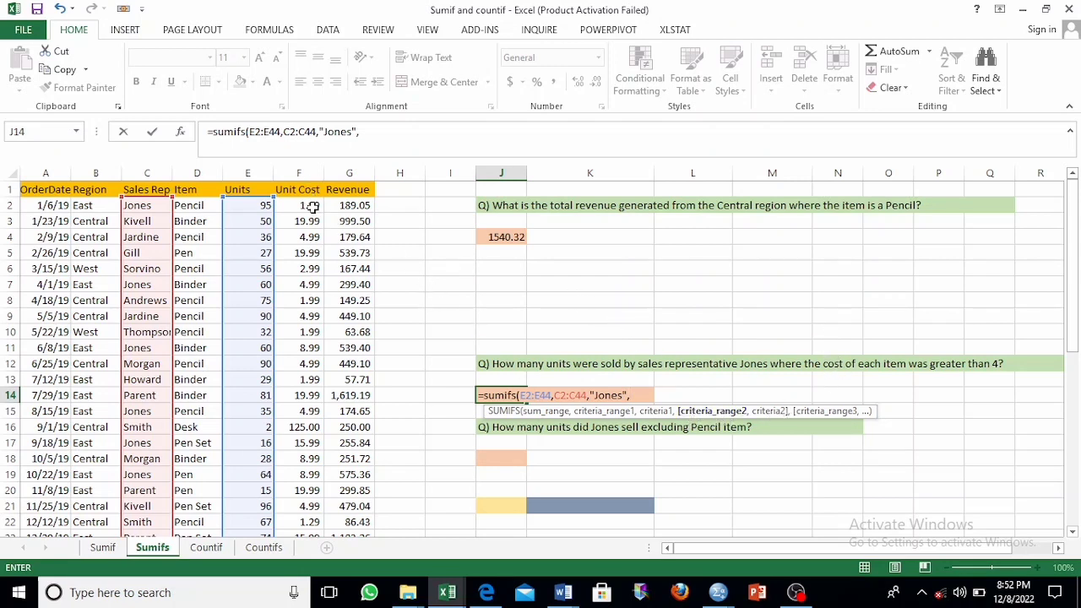
Add the Unit Cost cells F2:F44 as the second criteria range with the criterion ">4", and complete the J14 formula
{"action": "left_click_drag", "start_coordinate": [304, 204], "coordinate": [300, 509]}
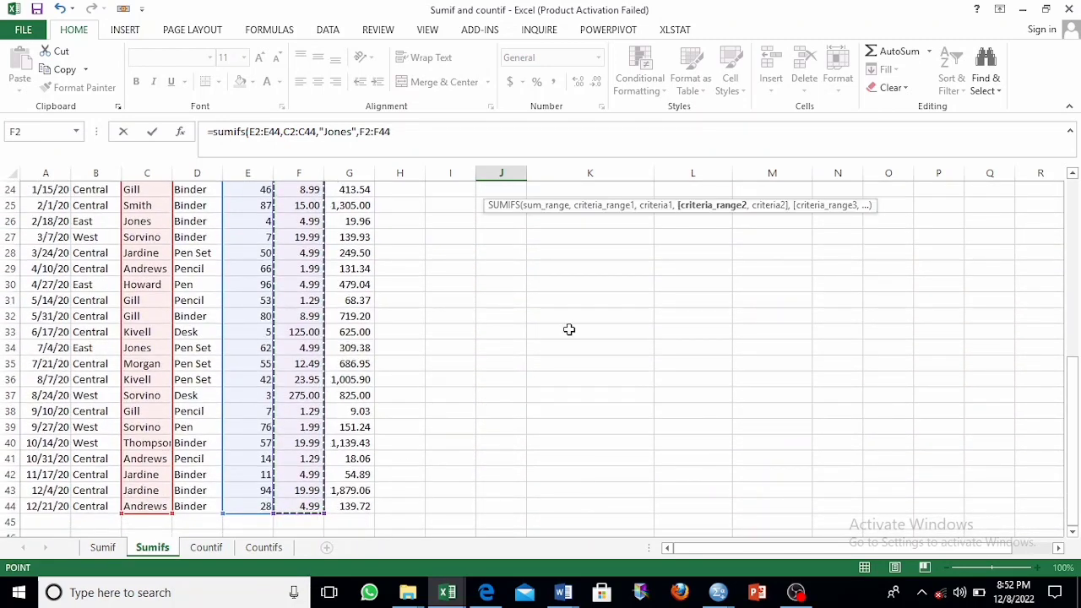
{"action": "scroll", "coordinate": [569, 328], "scroll_direction": "up", "scroll_amount": 8}
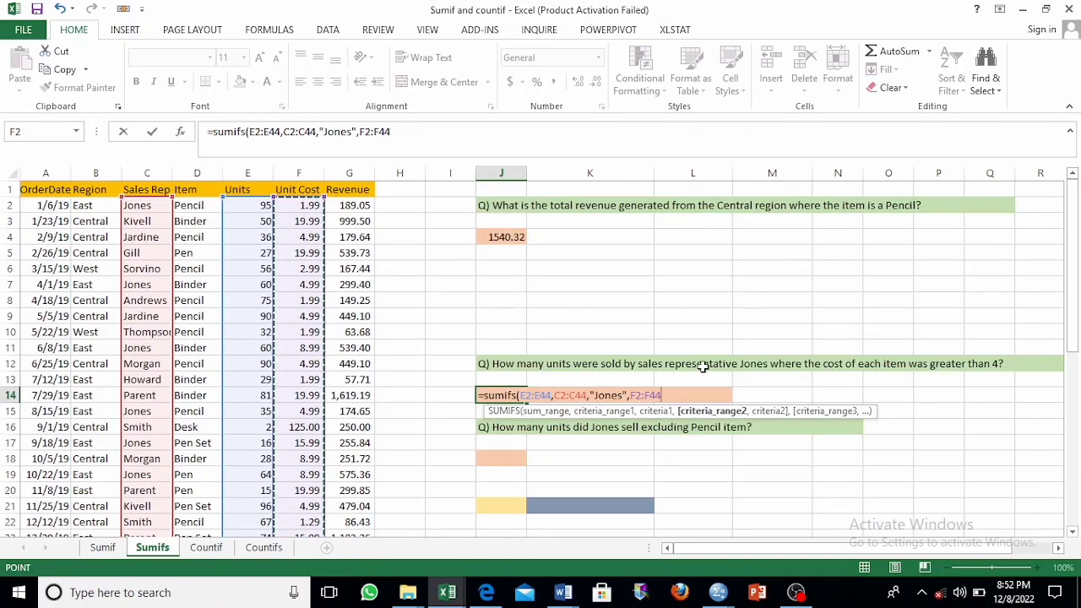
{"action": "type", "text": ",\">4"}
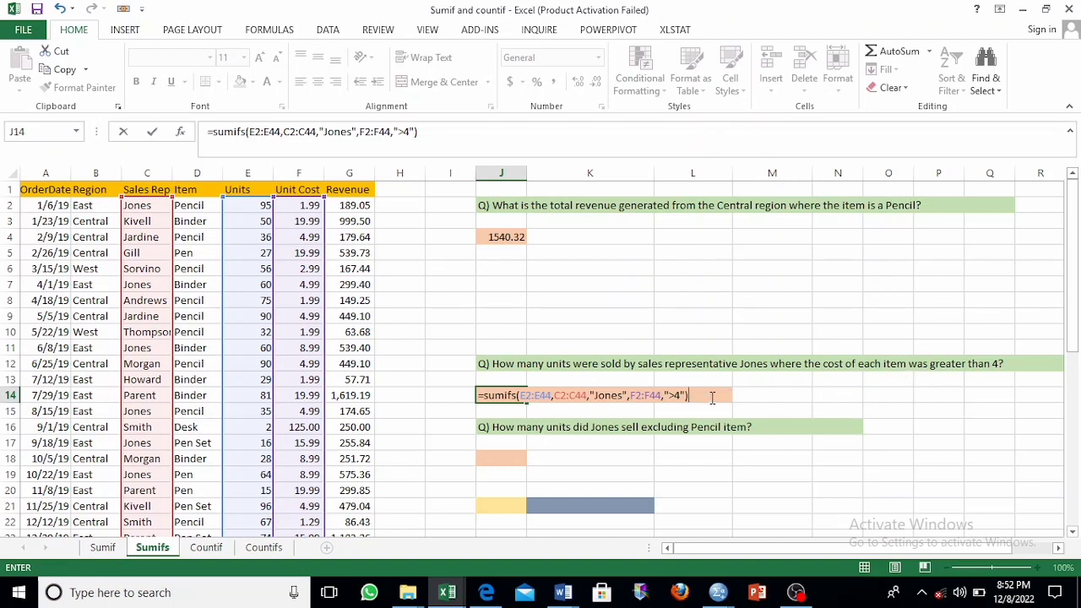
{"action": "key", "text": "Return"}
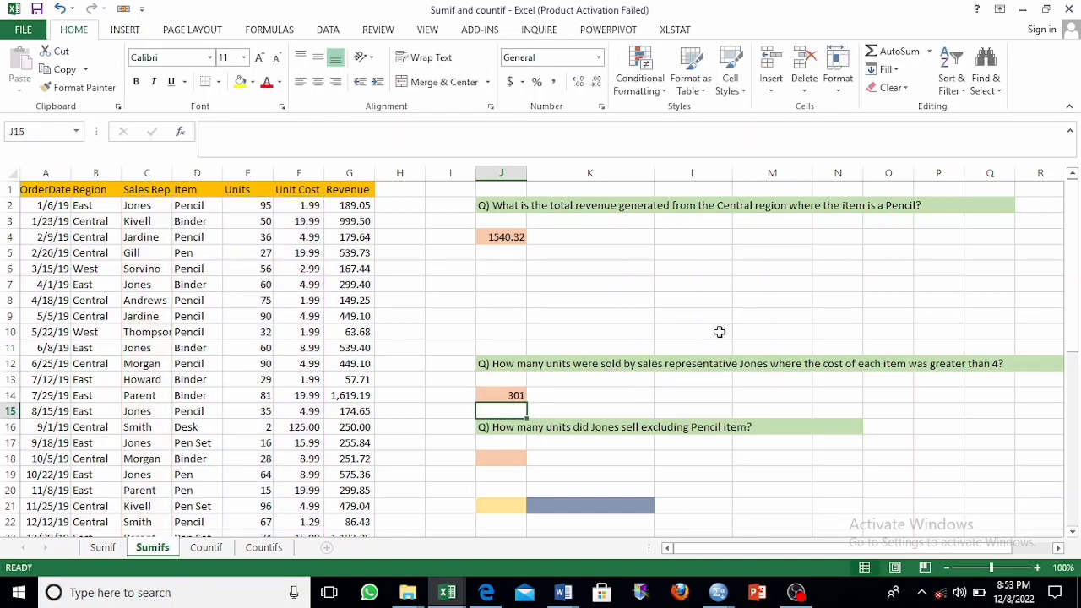
Review the SUMIFS formula in J14, read the question in J16 about units excluding Pencil, and select its answer cell J18
{"action": "left_click", "coordinate": [512, 396]}
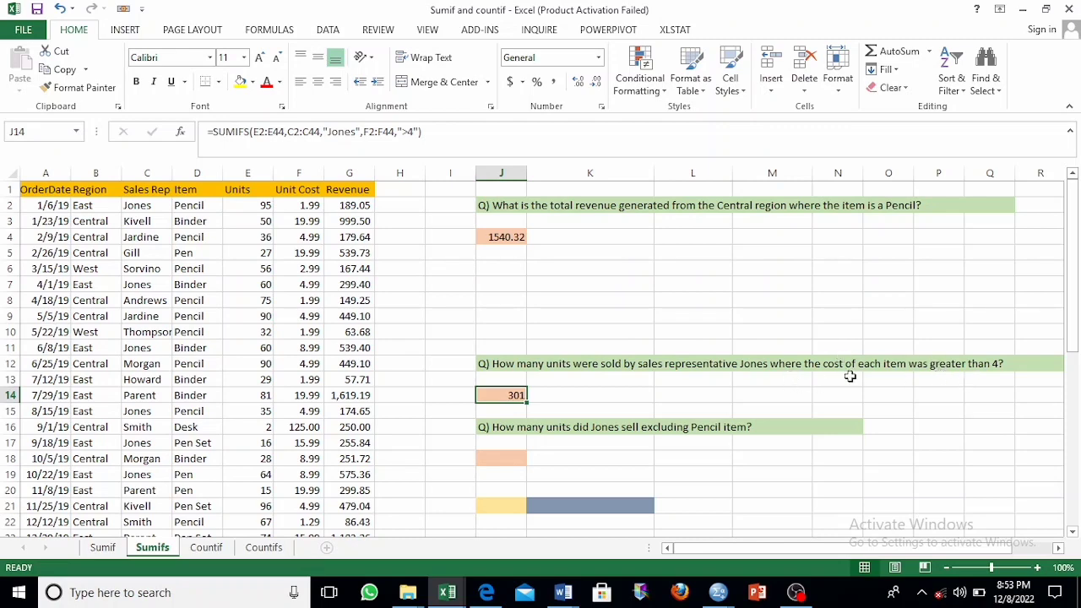
{"action": "scroll", "coordinate": [557, 367], "scroll_direction": "down", "scroll_amount": 1}
{"action": "left_click", "coordinate": [566, 347]}
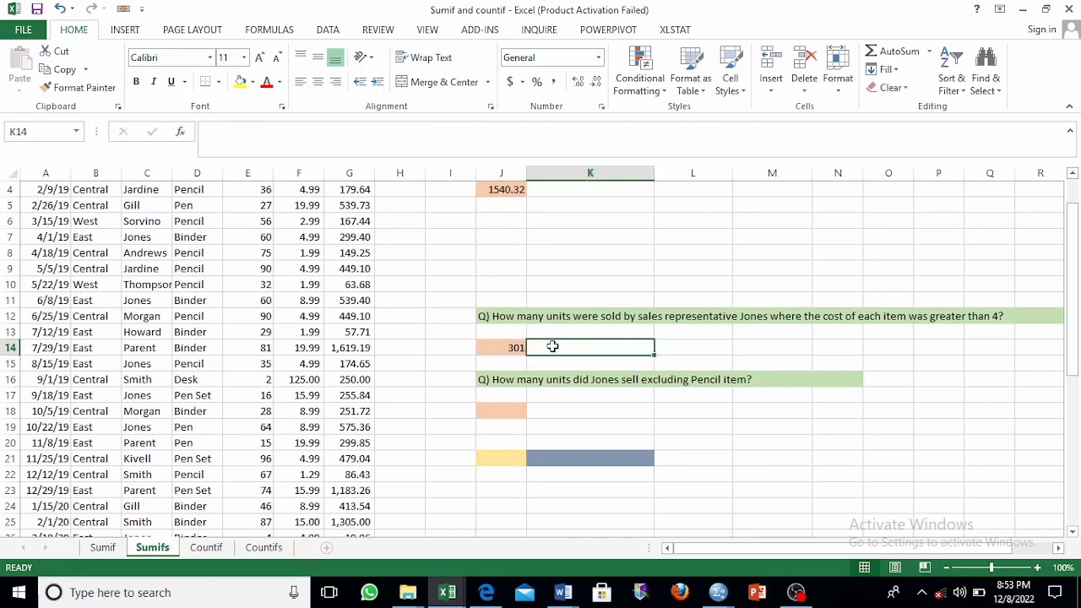
{"action": "left_click", "coordinate": [514, 345]}
{"action": "scroll", "coordinate": [535, 372], "scroll_direction": "down", "scroll_amount": 1}
{"action": "scroll", "coordinate": [535, 373], "scroll_direction": "down", "scroll_amount": 1}
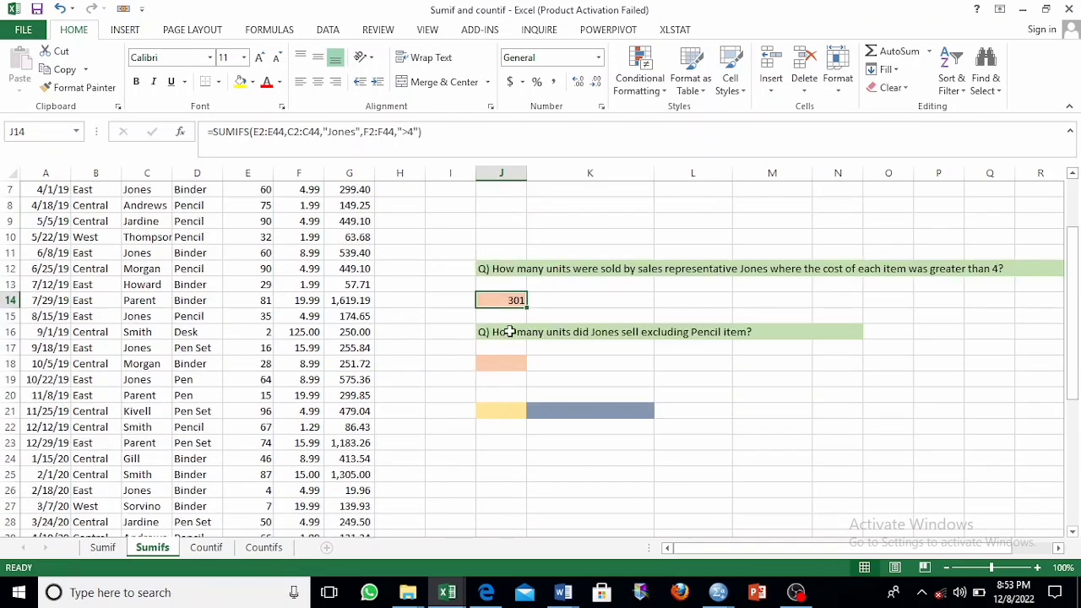
{"action": "left_click", "coordinate": [562, 378]}
{"action": "left_click", "coordinate": [511, 332]}
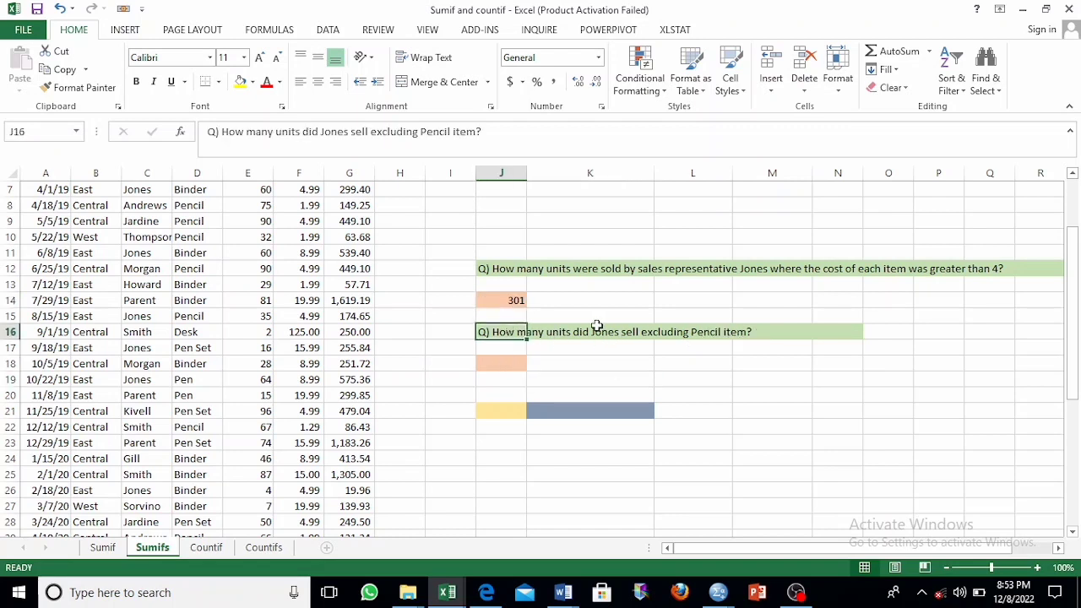
{"action": "left_click", "coordinate": [486, 369]}
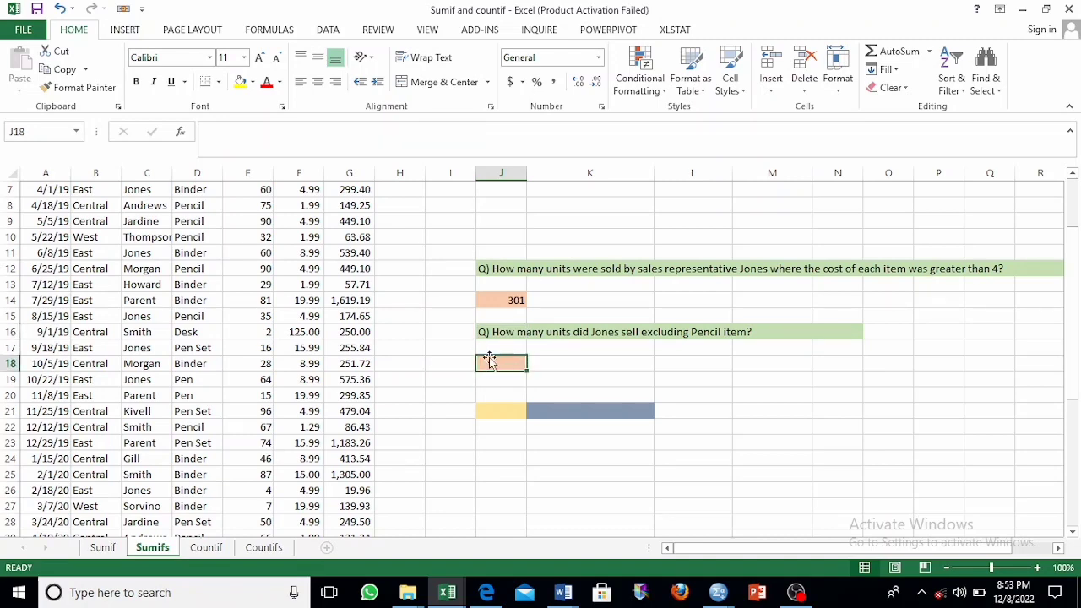
Start a SUMIFS formula in J18 for the question excluding Pencil, with the Units cells E2:E44 as the sum range
{"action": "type", "text": "=sumif"}
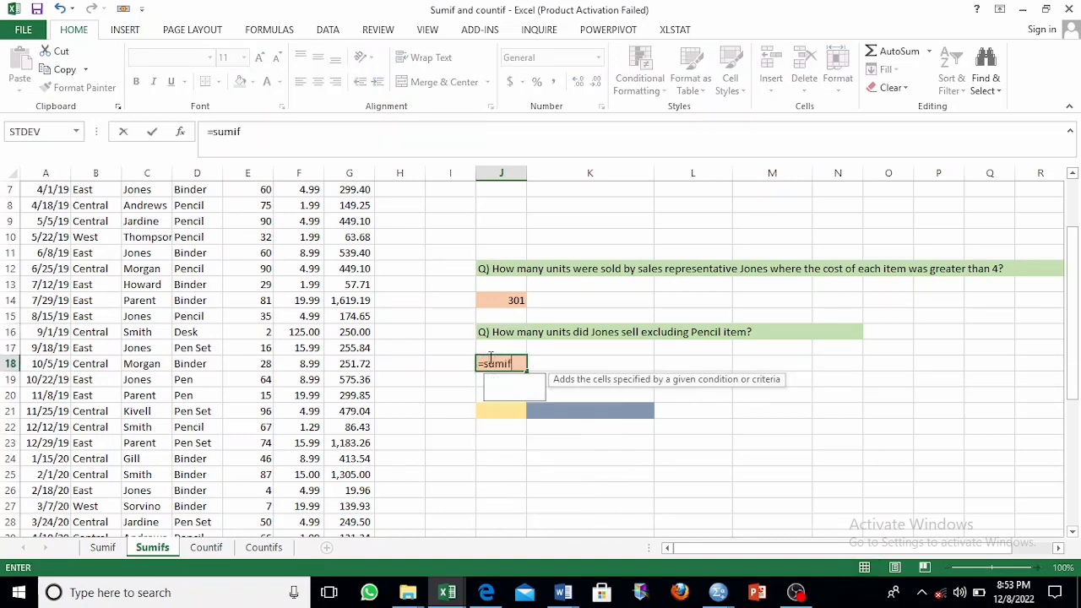
{"action": "type", "text": "s("}
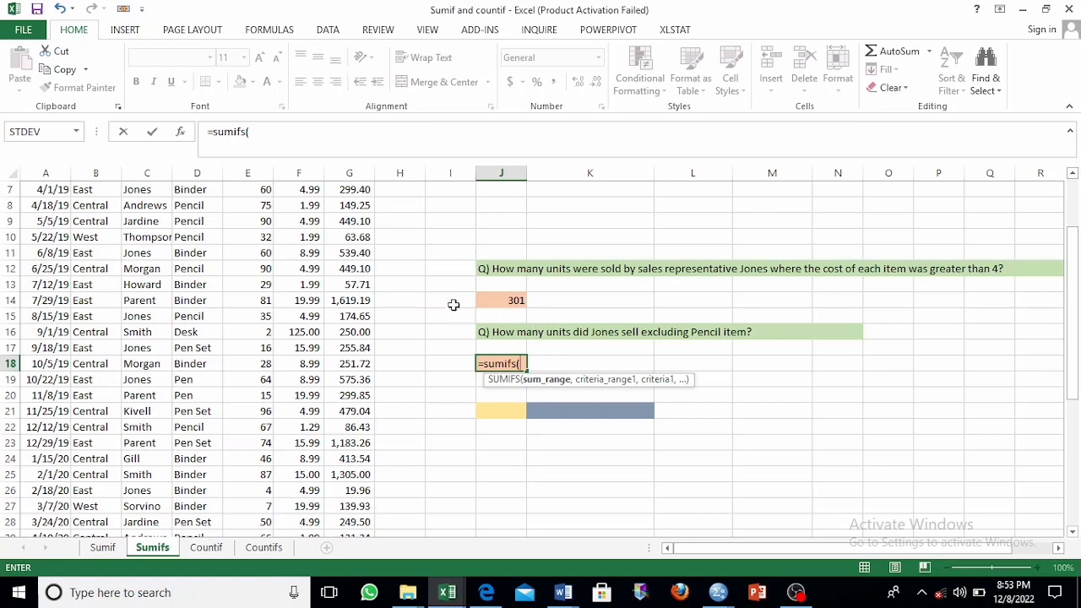
{"action": "scroll", "coordinate": [149, 312], "scroll_direction": "up", "scroll_amount": 2}
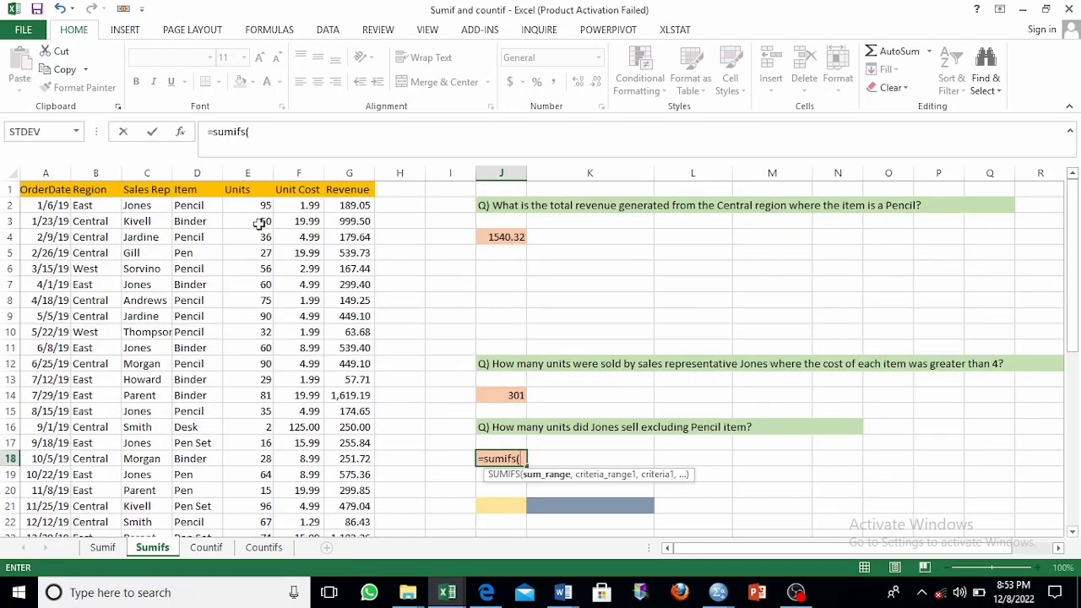
{"action": "left_click_drag", "start_coordinate": [245, 211], "coordinate": [264, 521]}
{"action": "scroll", "coordinate": [528, 362], "scroll_direction": "up", "scroll_amount": 10}
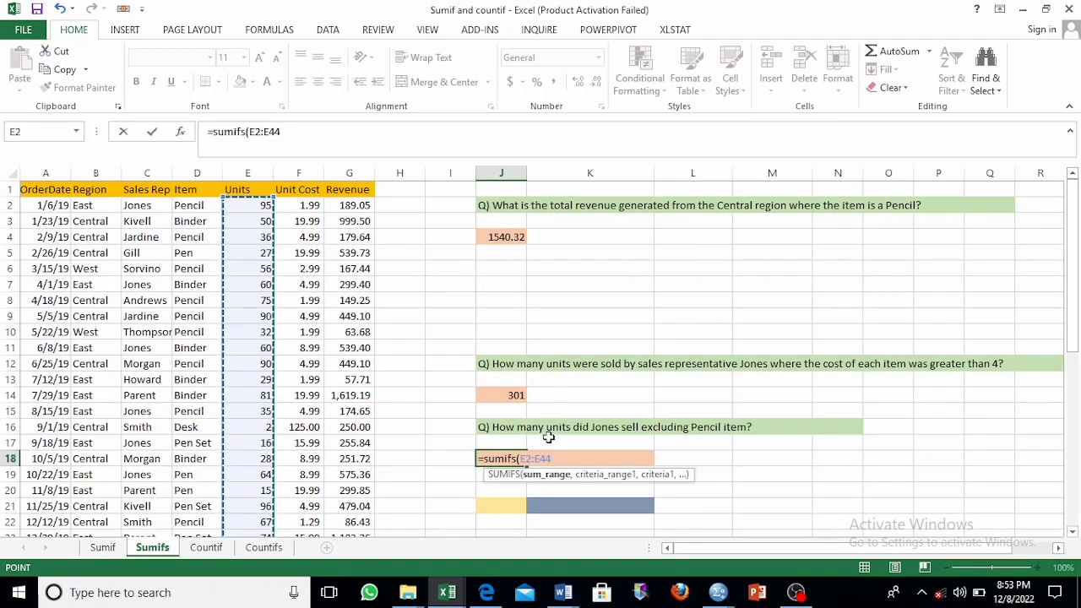
{"action": "type", "text": ","}
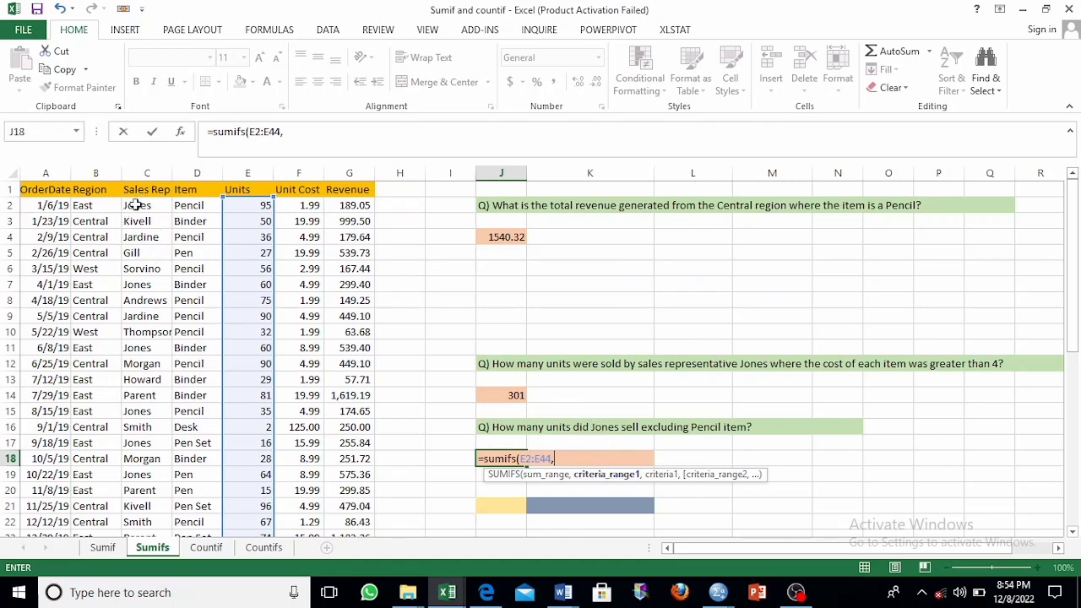
Add the Sales Rep cells C2:C44 as the first criteria range in J18, with the representative's name from the question as criterion
{"action": "left_click_drag", "start_coordinate": [135, 206], "coordinate": [158, 390]}
{"action": "scroll", "coordinate": [472, 282], "scroll_direction": "up", "scroll_amount": 6}
{"action": "scroll", "coordinate": [472, 283], "scroll_direction": "up", "scroll_amount": 4}
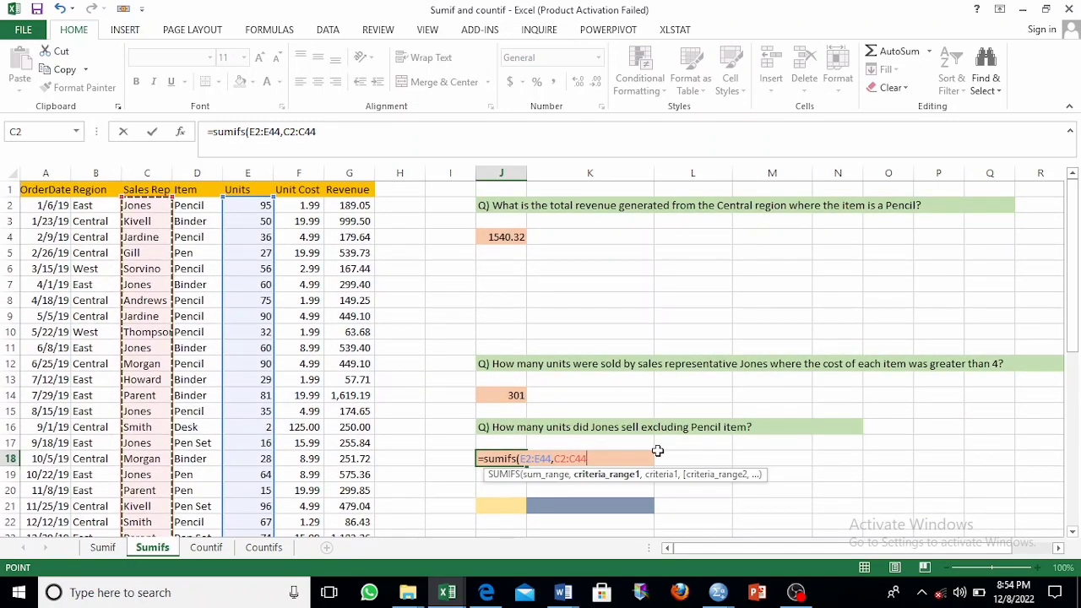
{"action": "type", "text": ","}
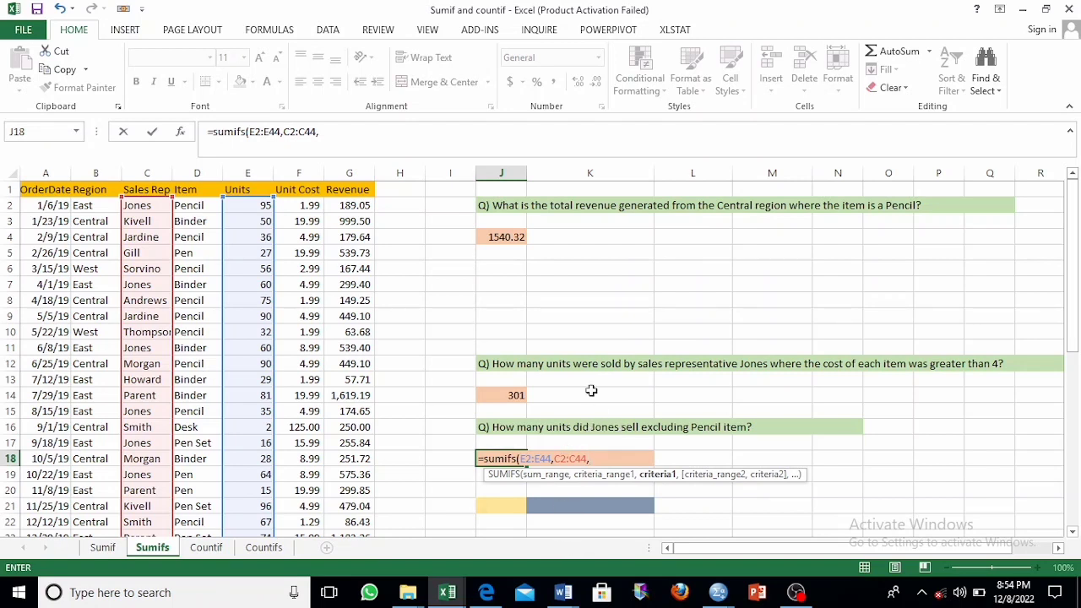
{"action": "type", "text": "\"Jones\","}
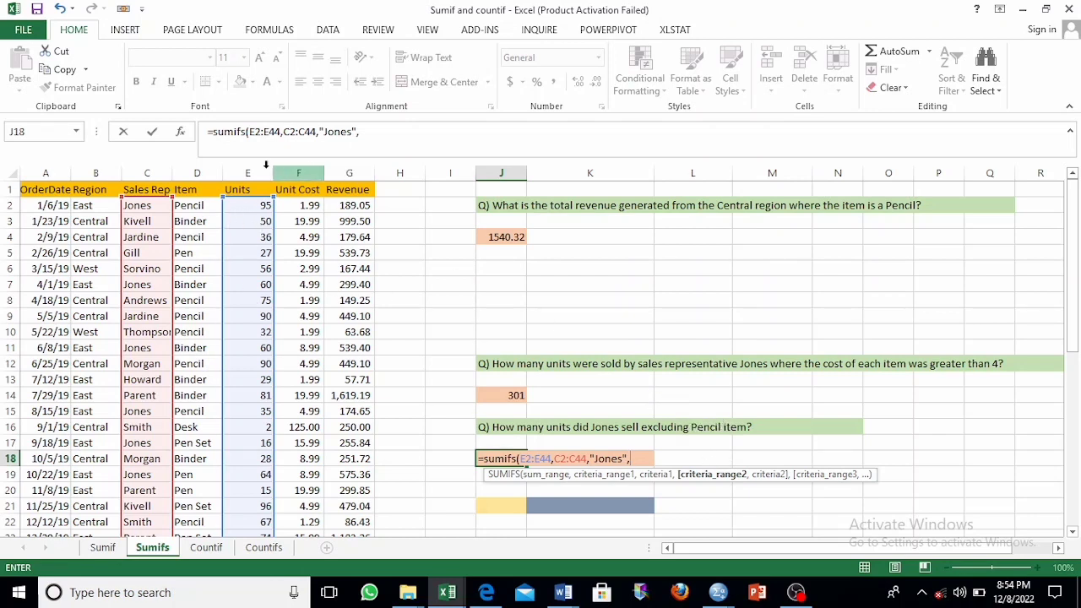
Add the Item cells D2:D44 as the second criteria range with the criterion "<>Pencil", and complete the J18 formula
{"action": "left_click_drag", "start_coordinate": [194, 206], "coordinate": [199, 442]}
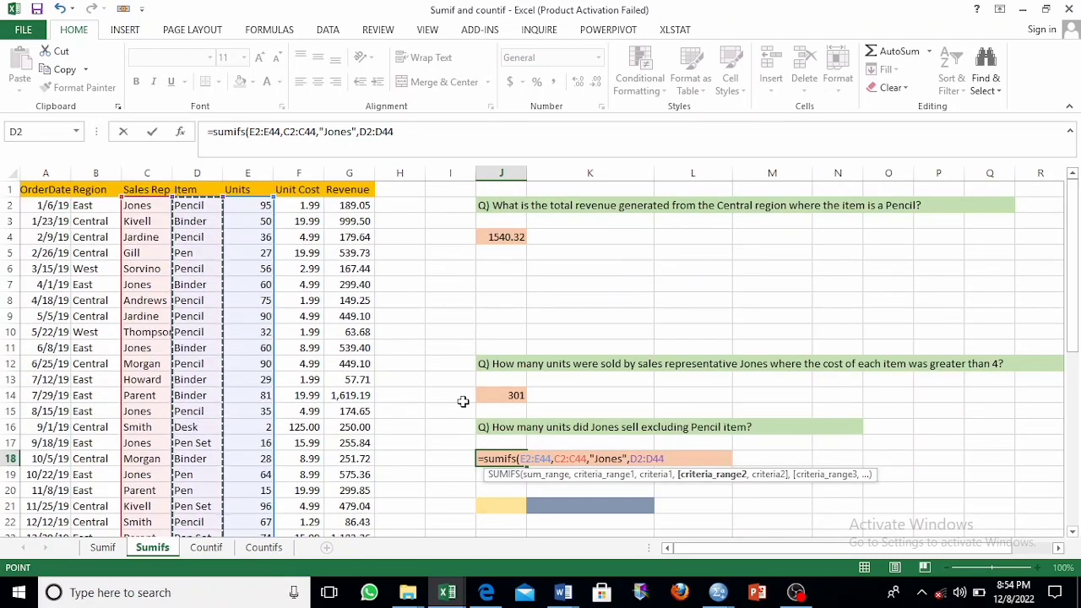
{"action": "type", "text": ",\"<>Pen"}
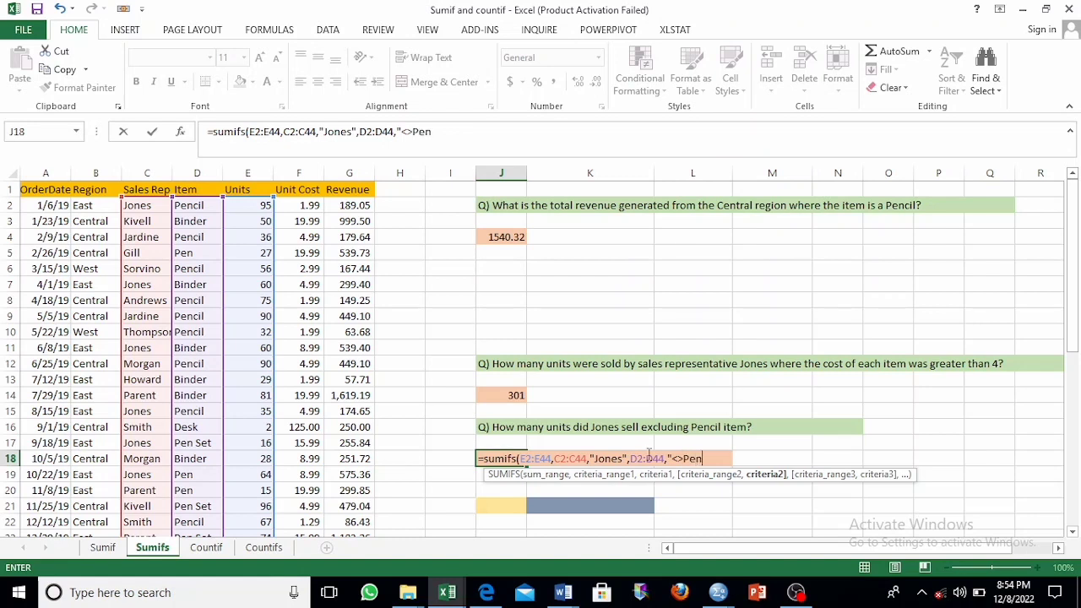
{"action": "type", "text": "cil"}
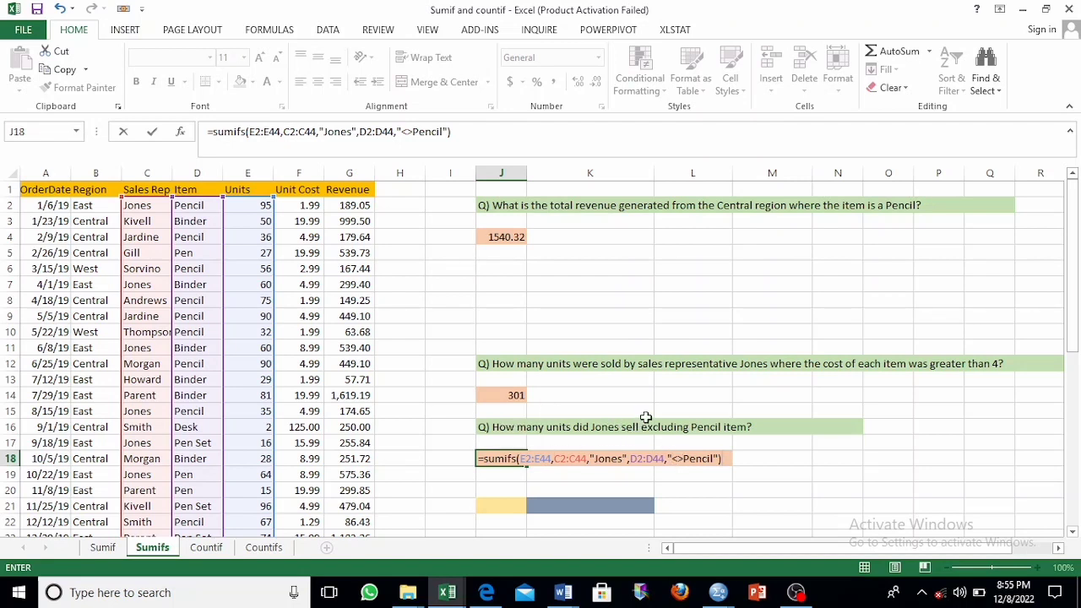
{"action": "key", "text": "Return"}
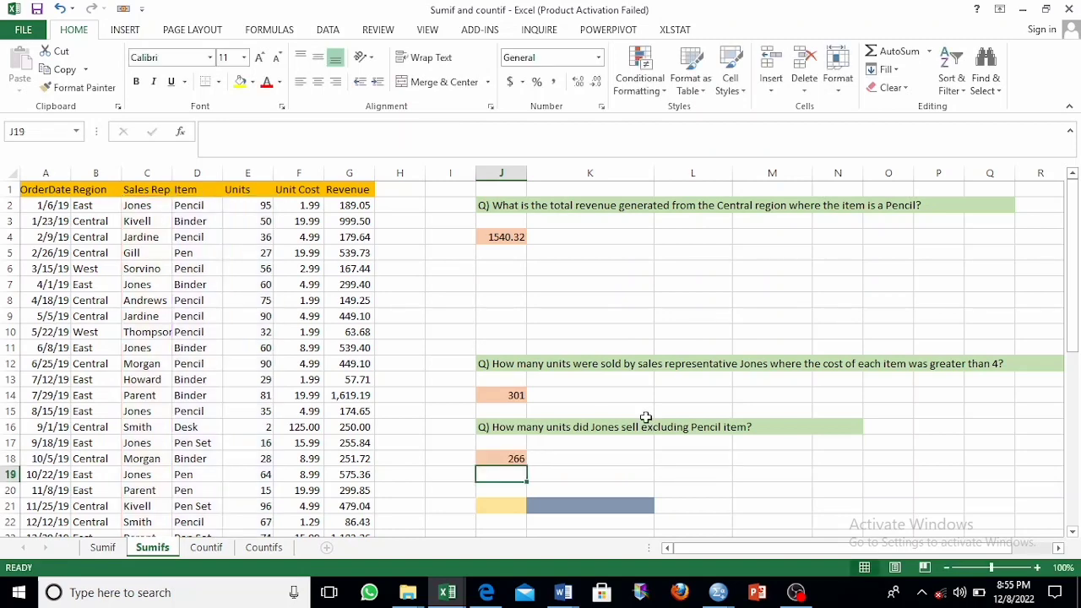
{"action": "left_click", "coordinate": [498, 456]}
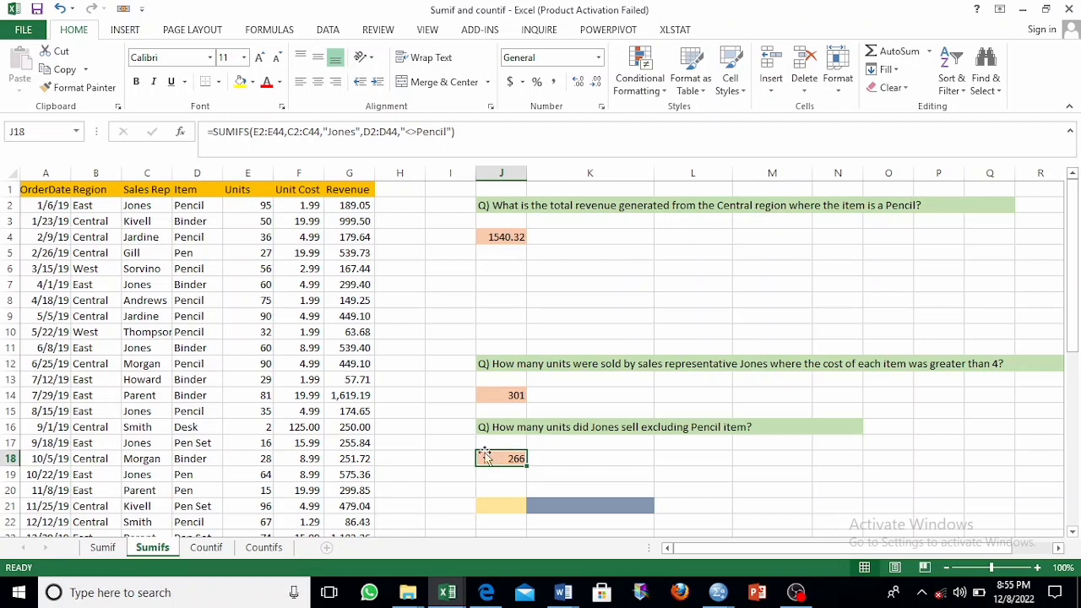
{"action": "scroll", "coordinate": [484, 447], "scroll_direction": "down", "scroll_amount": 2}
{"action": "scroll", "coordinate": [482, 447], "scroll_direction": "up", "scroll_amount": 2}
{"action": "key", "text": "alt"}
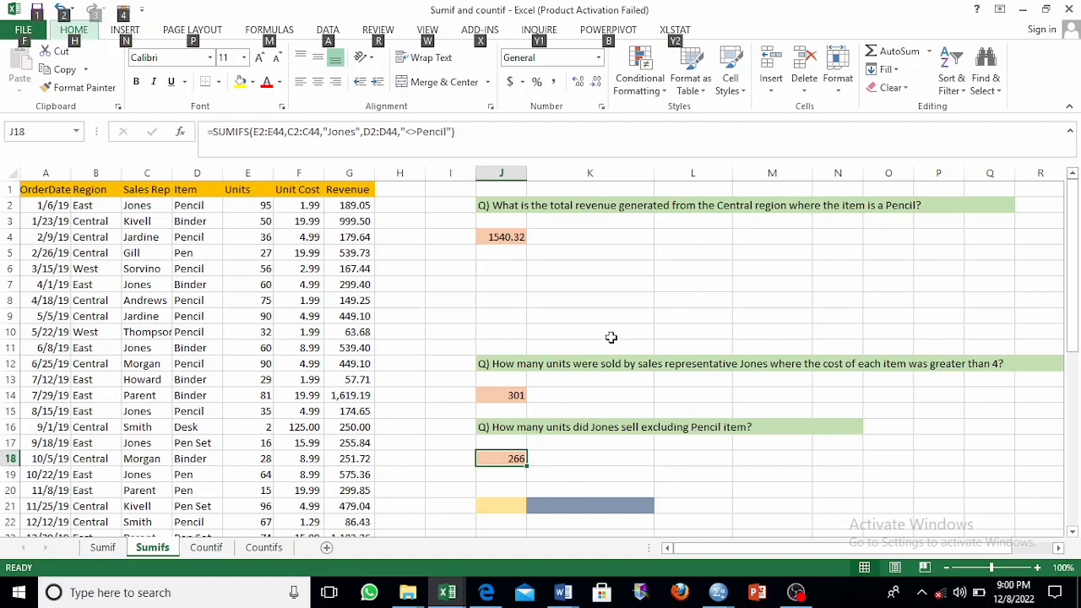
{"action": "left_click", "coordinate": [610, 340]}
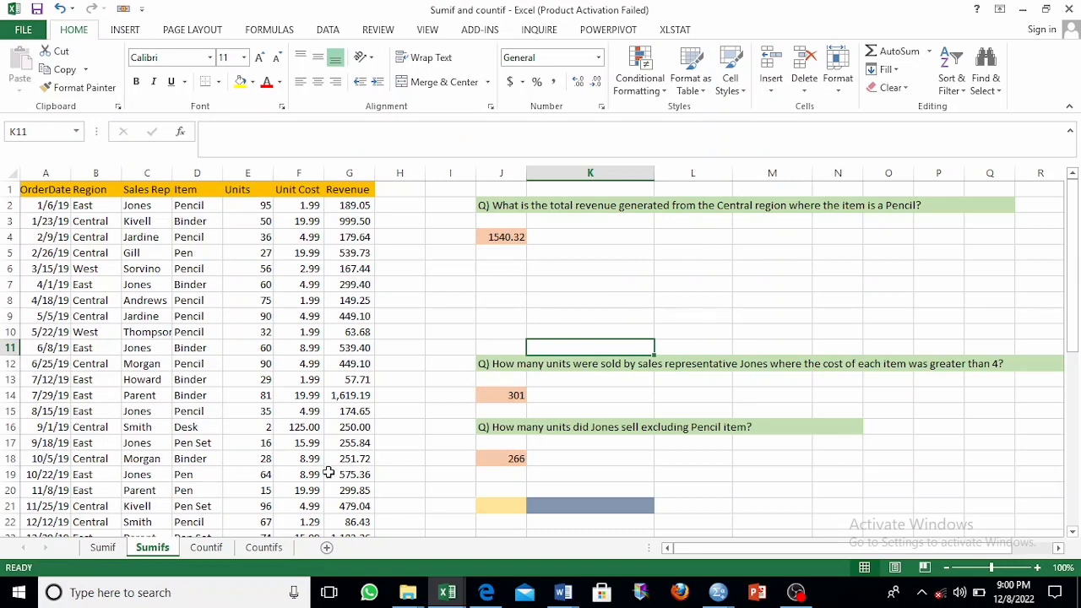
Switch to the Countif sheet and clear the existing COUNTIF formulas from cells K4 and M4
{"action": "left_click", "coordinate": [206, 547]}
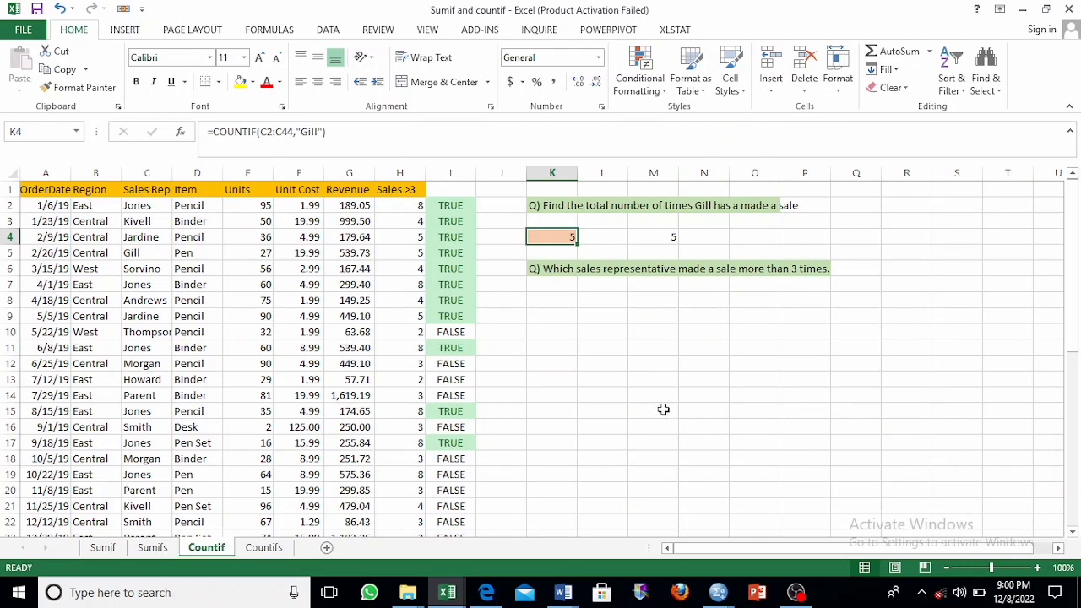
{"action": "key", "text": "BackSpace"}
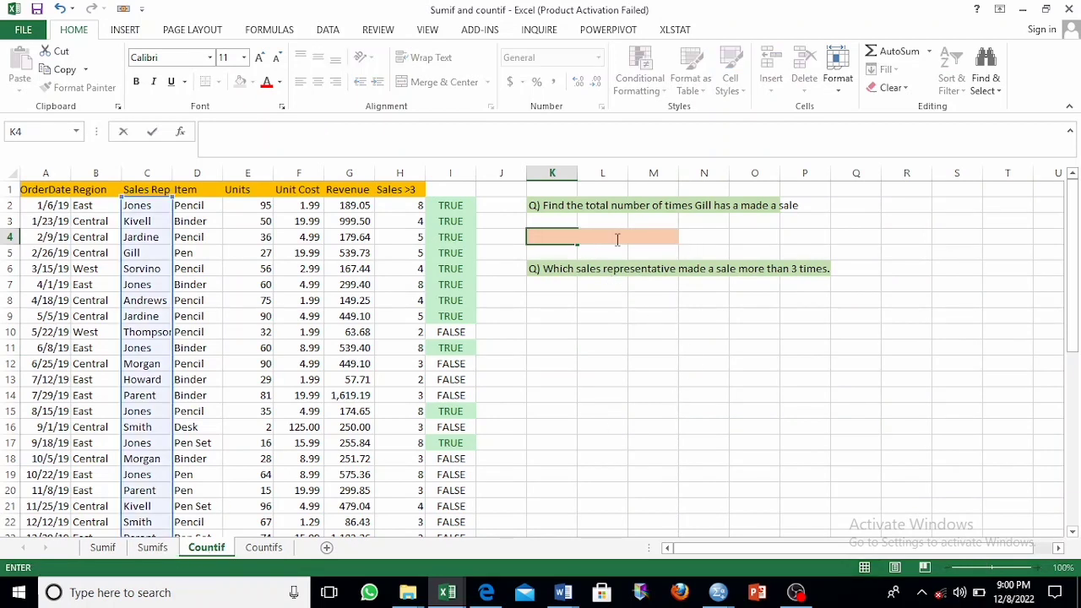
{"action": "key", "text": "Escape"}
{"action": "left_click", "coordinate": [666, 236]}
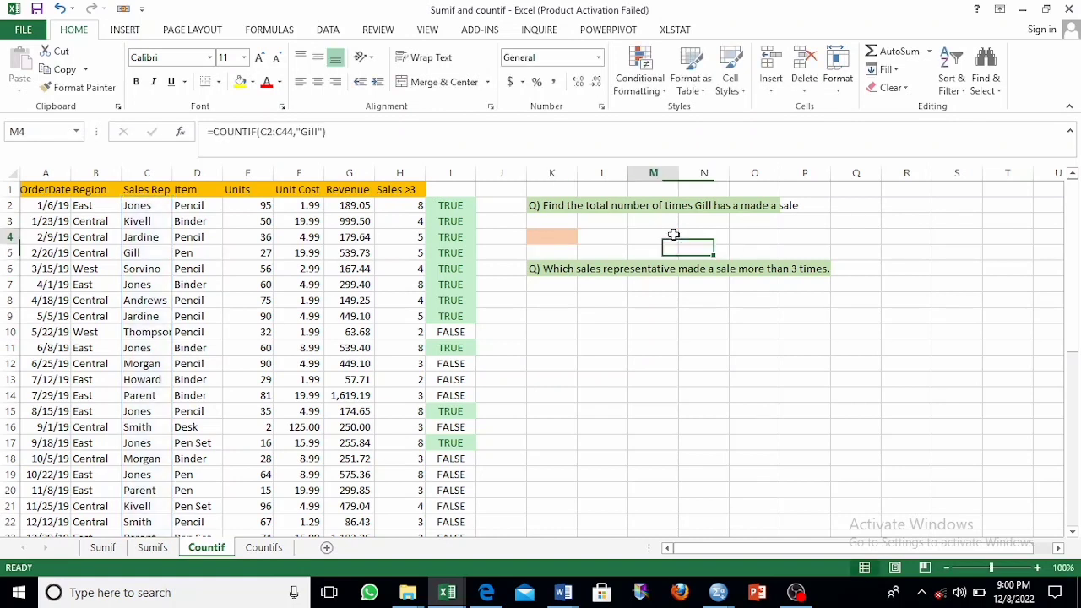
{"action": "key", "text": "BackSpace"}
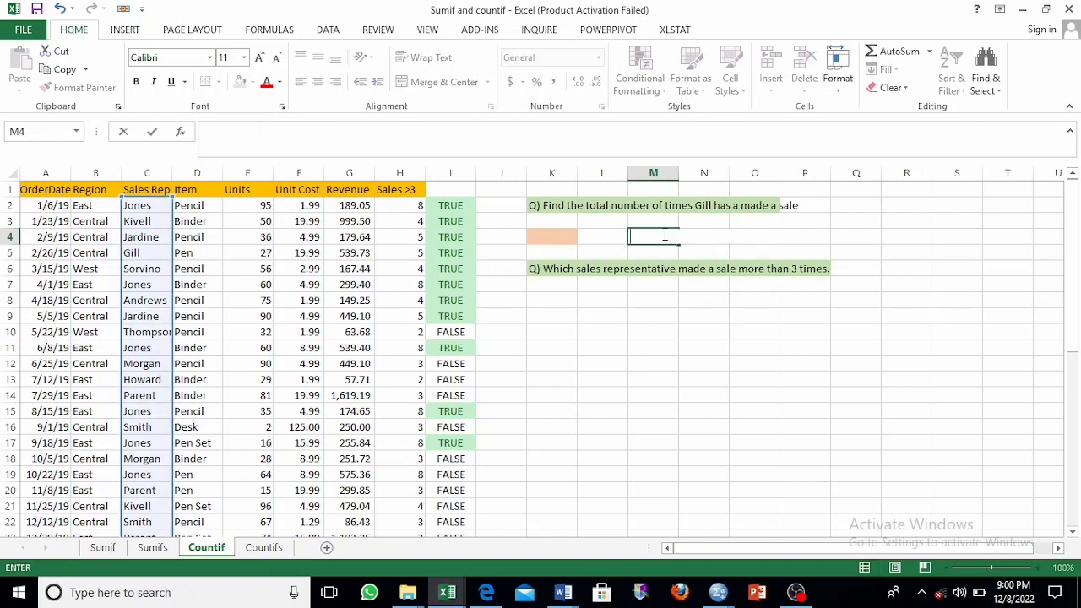
{"action": "left_click", "coordinate": [606, 222]}
{"action": "left_click", "coordinate": [559, 239]}
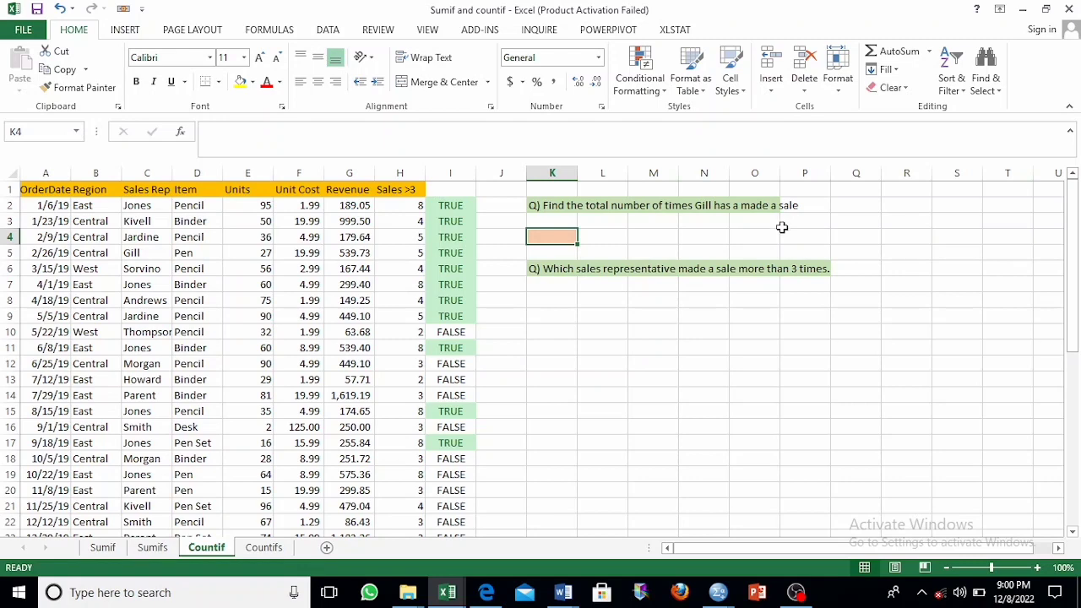
{"action": "key", "text": "ctrl+Page_Up"}
{"action": "left_click", "coordinate": [551, 297]}
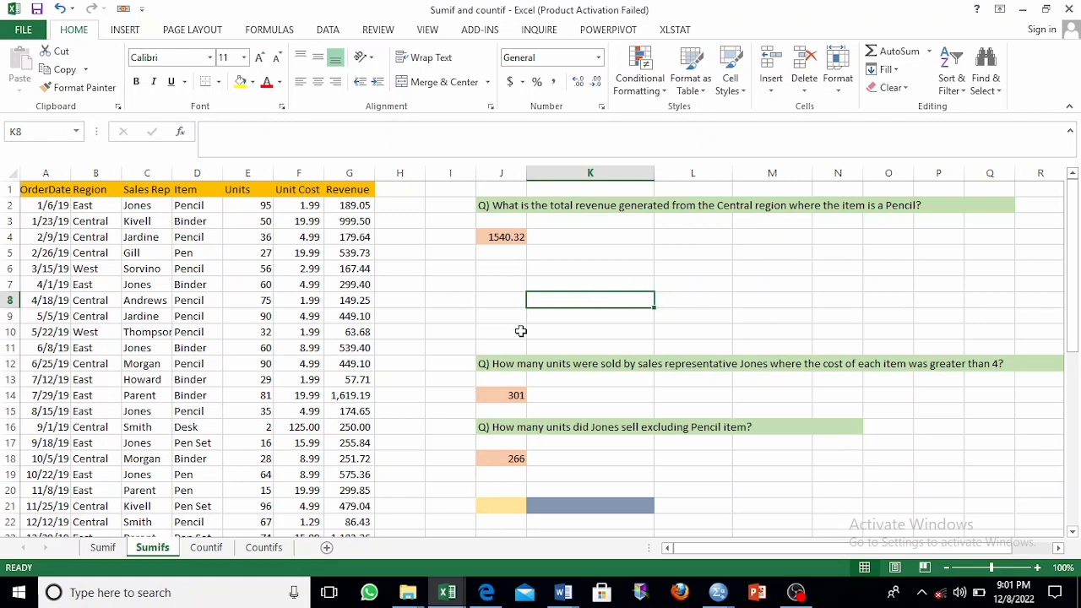
{"action": "left_click", "coordinate": [221, 548]}
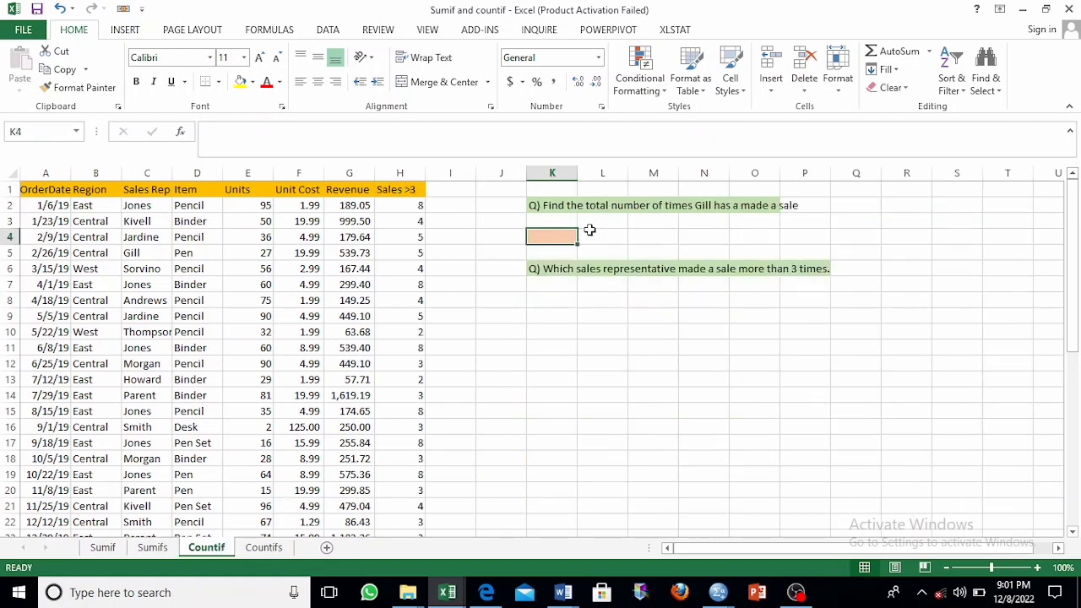
{"action": "left_click", "coordinate": [498, 233]}
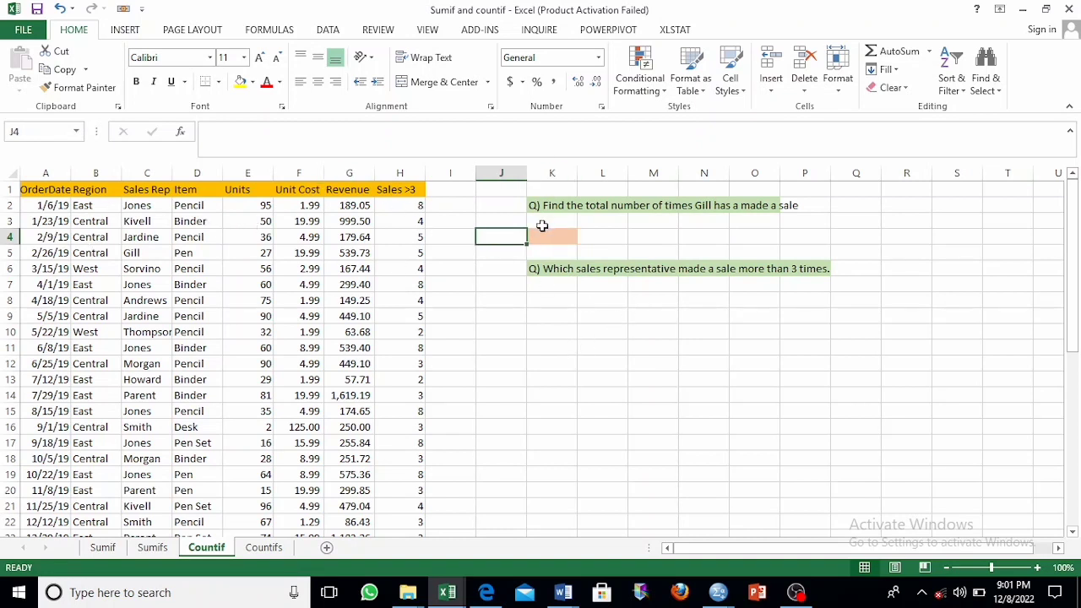
Enter a COUNTIF formula in K4 over the Sales Rep cells C2:C44, with the representative's name from the K2 question as criterion
{"action": "left_click", "coordinate": [545, 236]}
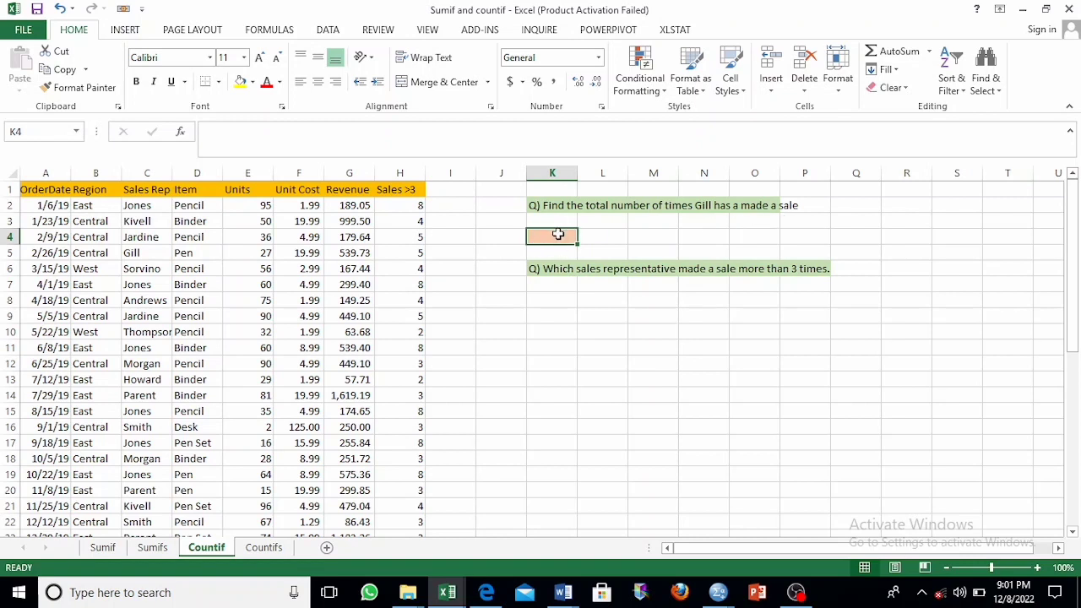
{"action": "type", "text": "="}
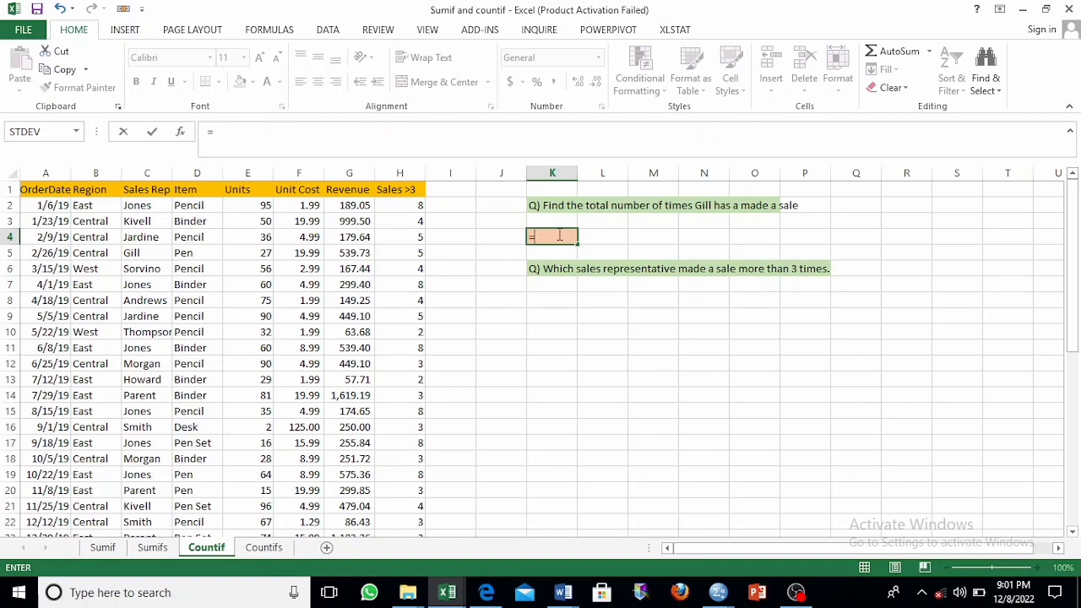
{"action": "type", "text": "countif("}
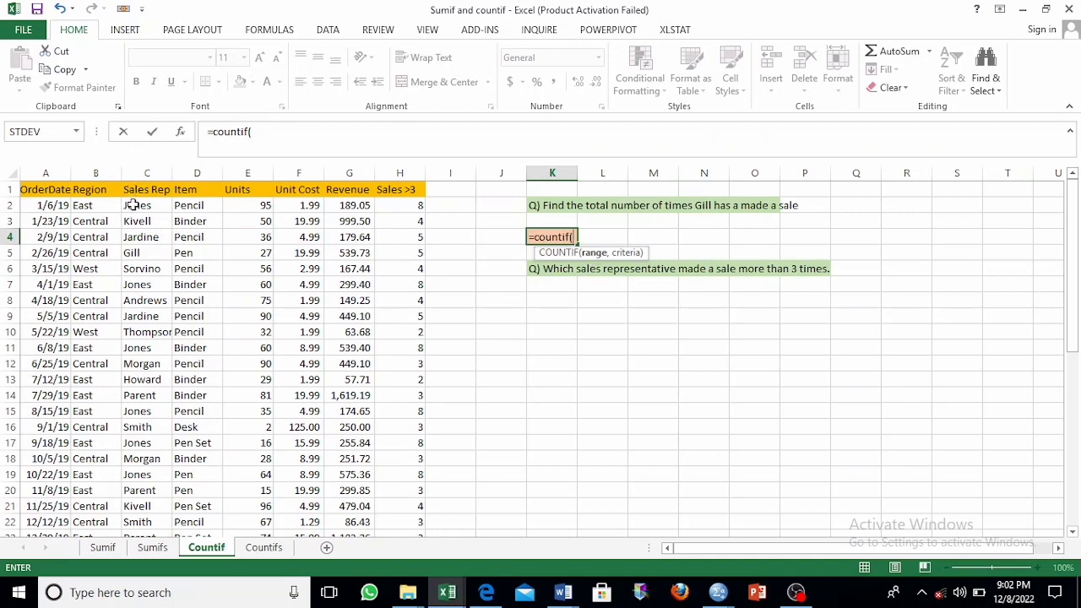
{"action": "left_click_drag", "start_coordinate": [132, 205], "coordinate": [191, 521]}
{"action": "scroll", "coordinate": [433, 377], "scroll_direction": "up", "scroll_amount": 8}
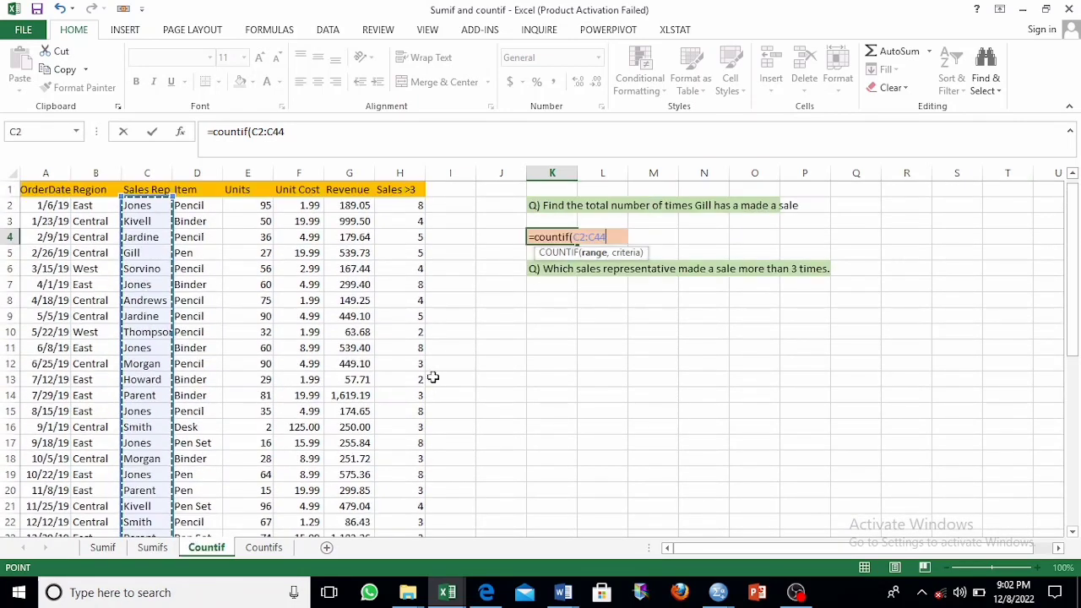
{"action": "type", "text": ",\"G"}
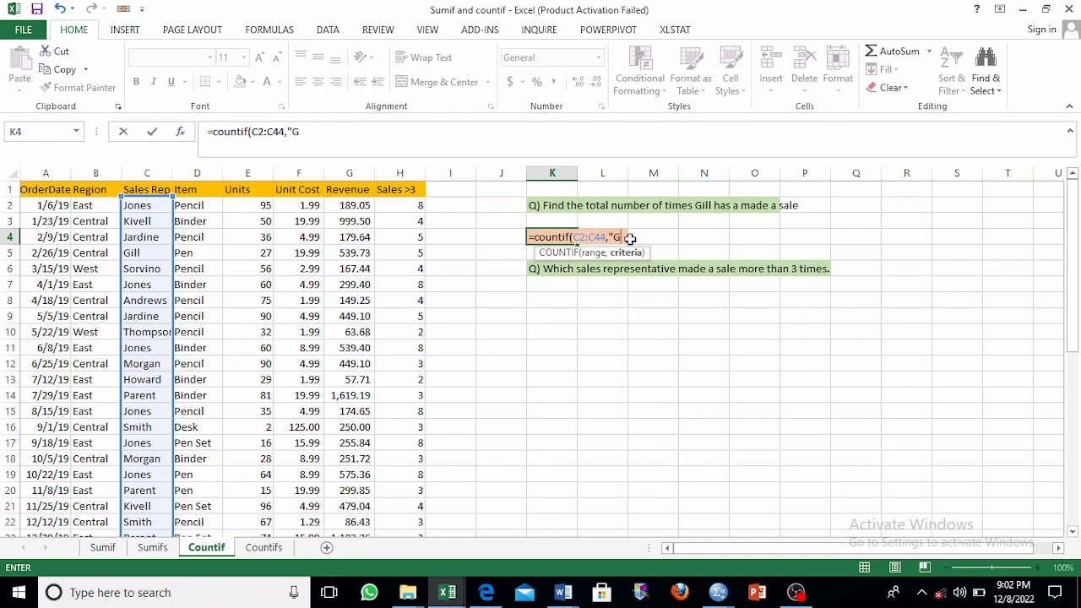
{"action": "type", "text": "ill"}
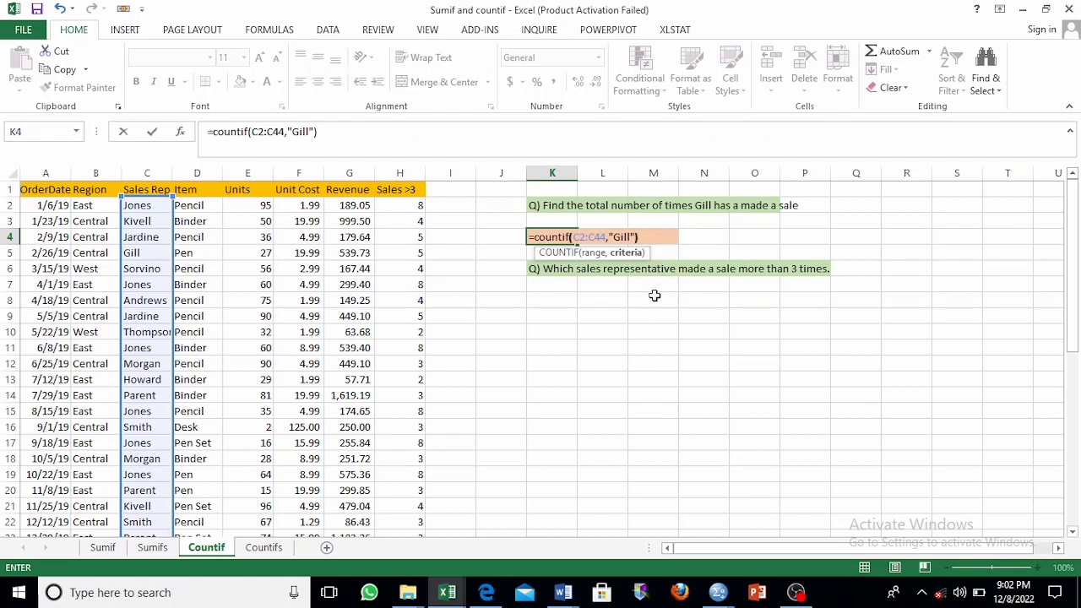
{"action": "key", "text": "Return"}
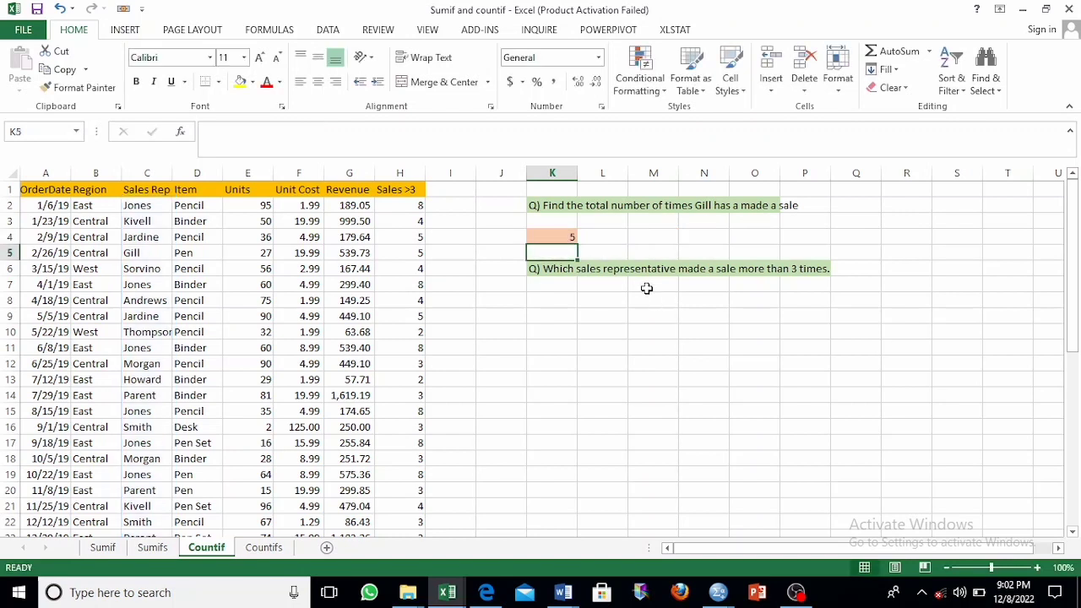
{"action": "left_click", "coordinate": [572, 239]}
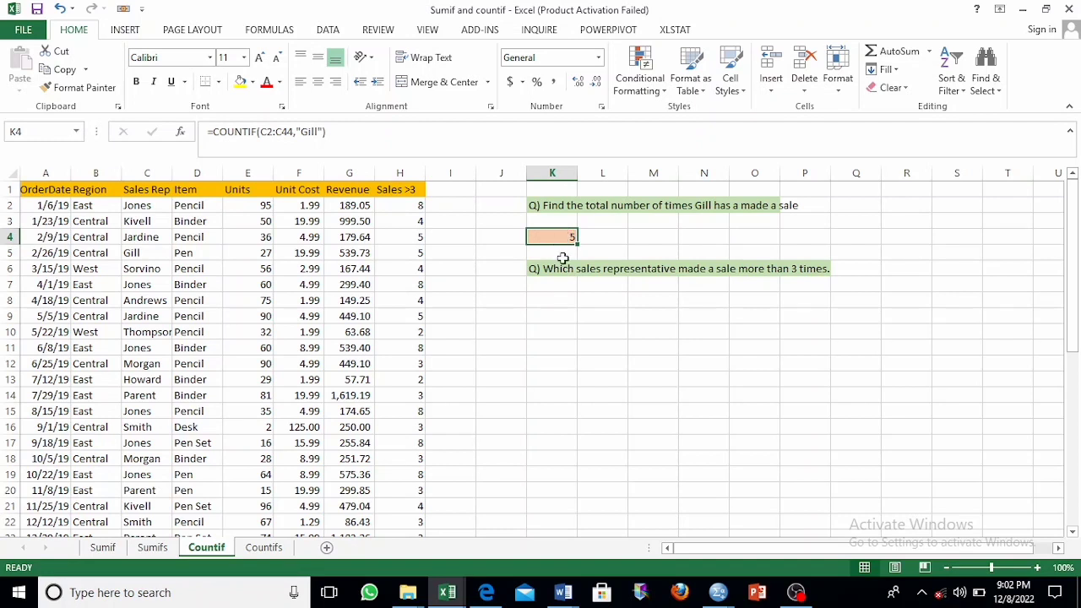
Read the question in K6 and inspect the Sales >3 header and the formulas beneath it in column H
{"action": "left_click", "coordinate": [553, 295]}
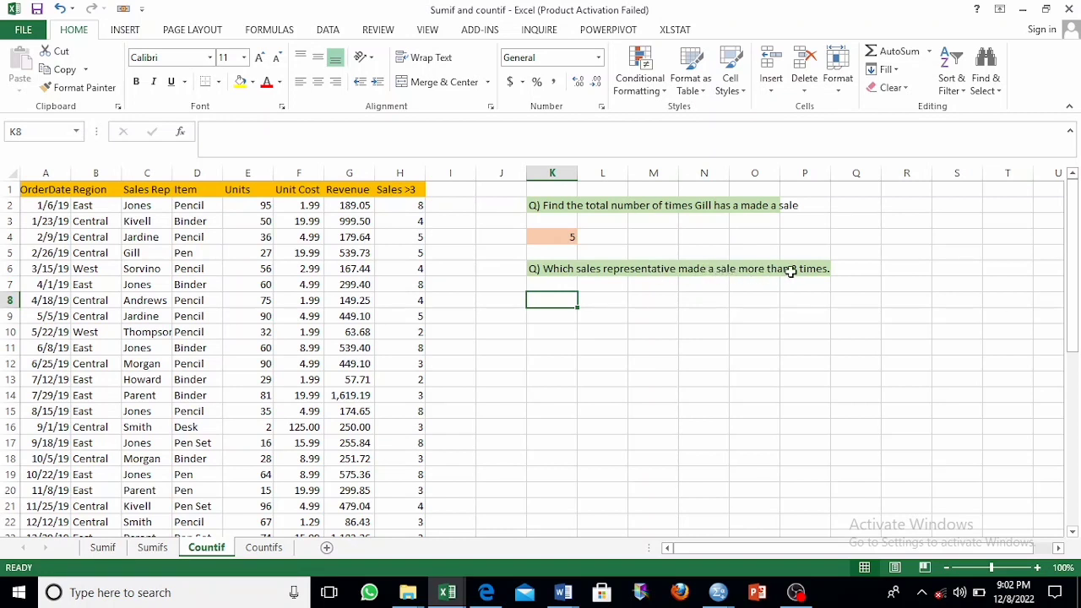
{"action": "left_click", "coordinate": [406, 208]}
{"action": "left_click", "coordinate": [409, 189]}
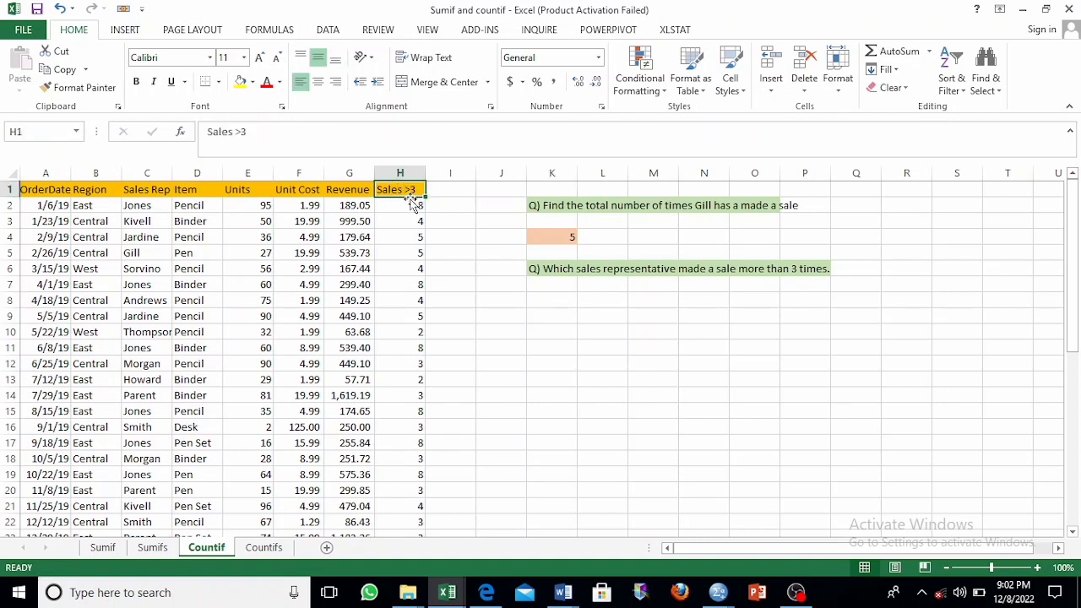
{"action": "left_click", "coordinate": [402, 208]}
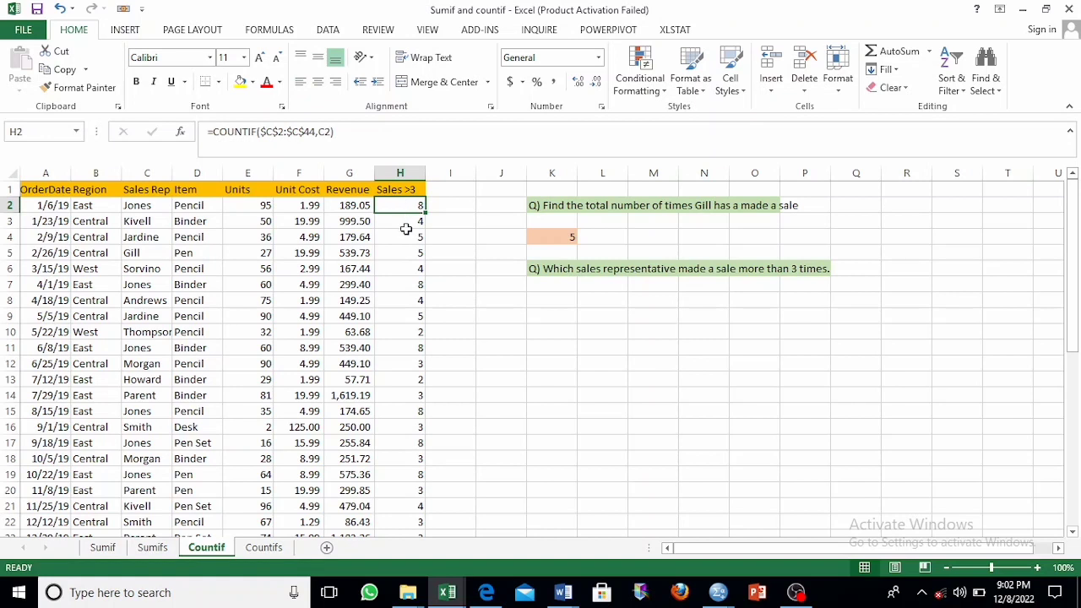
{"action": "left_click", "coordinate": [406, 231]}
{"action": "left_click", "coordinate": [409, 190]}
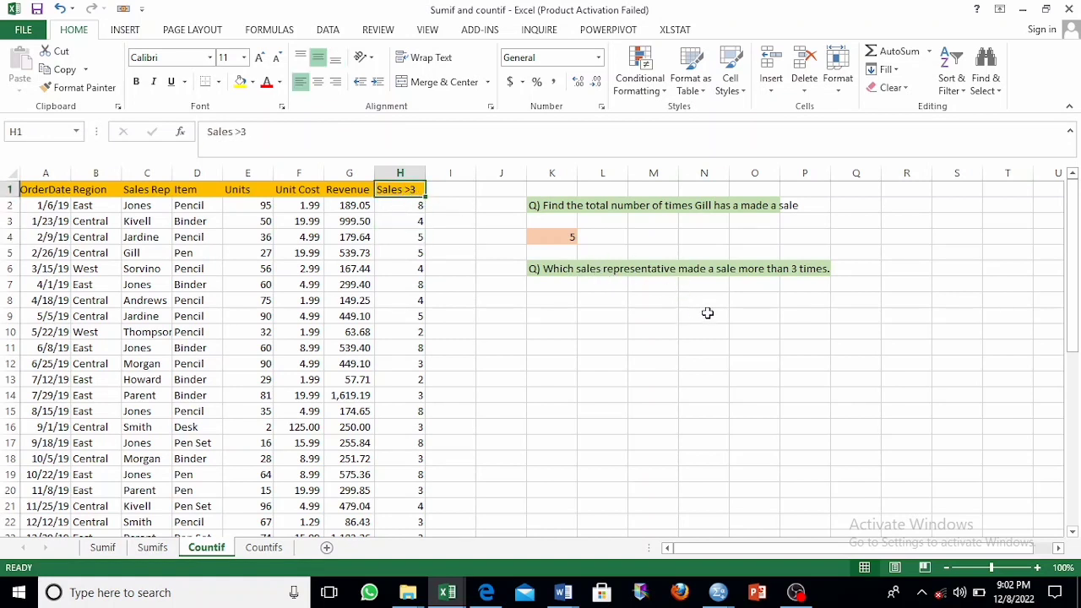
Start a COUNTIF formula in I2 with the Sales Rep cells C2:C44 as its range
{"action": "left_click", "coordinate": [451, 207]}
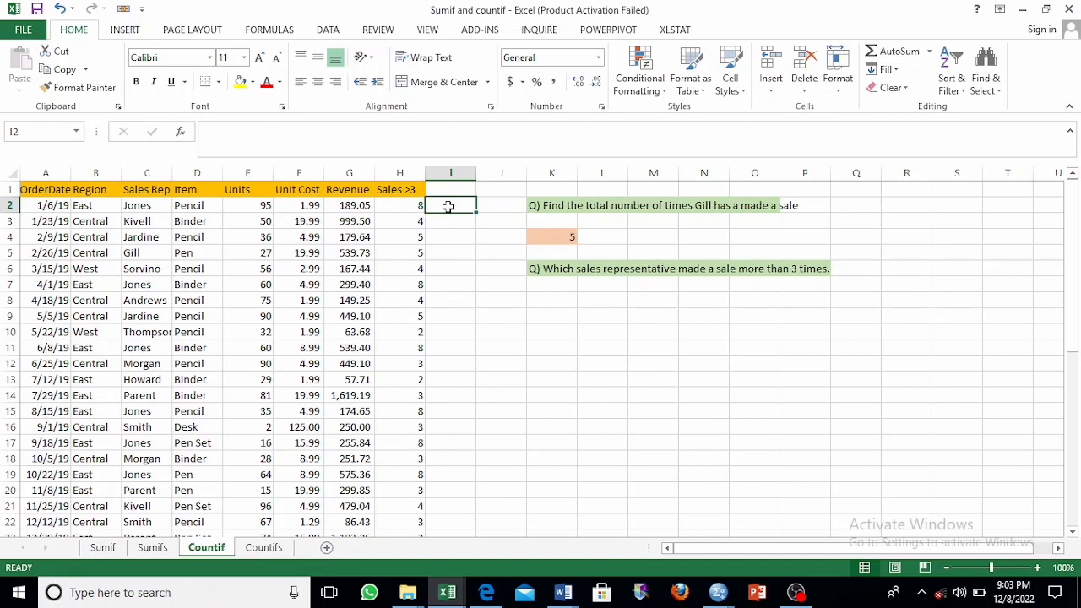
{"action": "left_click", "coordinate": [447, 247]}
{"action": "left_click", "coordinate": [446, 207]}
{"action": "type", "text": "=c"}
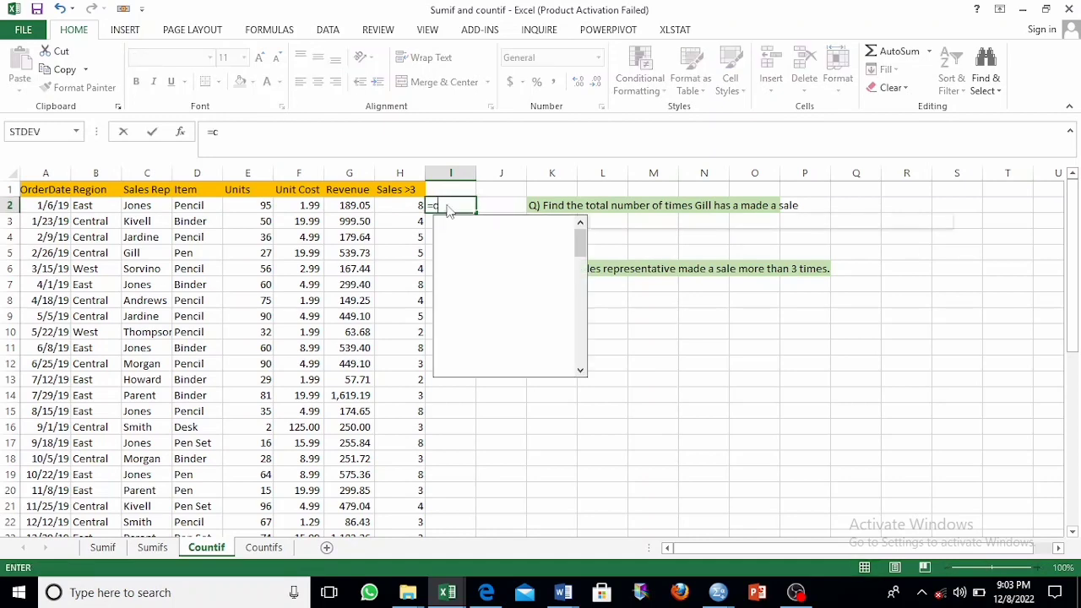
{"action": "type", "text": "ounti"}
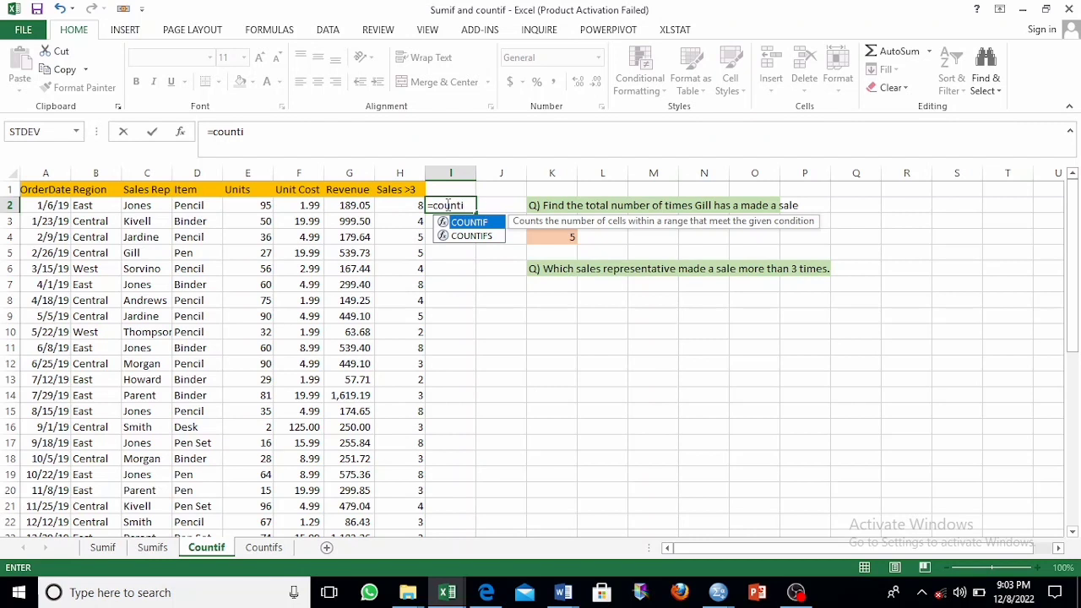
{"action": "type", "text": "f("}
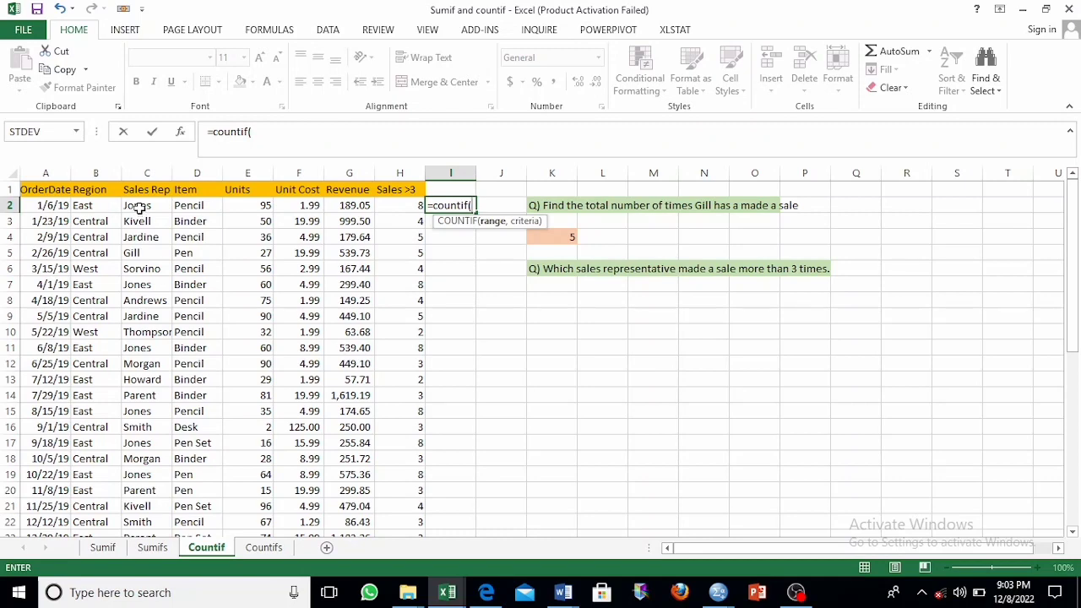
{"action": "left_click_drag", "start_coordinate": [139, 205], "coordinate": [150, 515]}
{"action": "scroll", "coordinate": [438, 339], "scroll_direction": "up", "scroll_amount": 5}
{"action": "scroll", "coordinate": [438, 339], "scroll_direction": "up", "scroll_amount": 3}
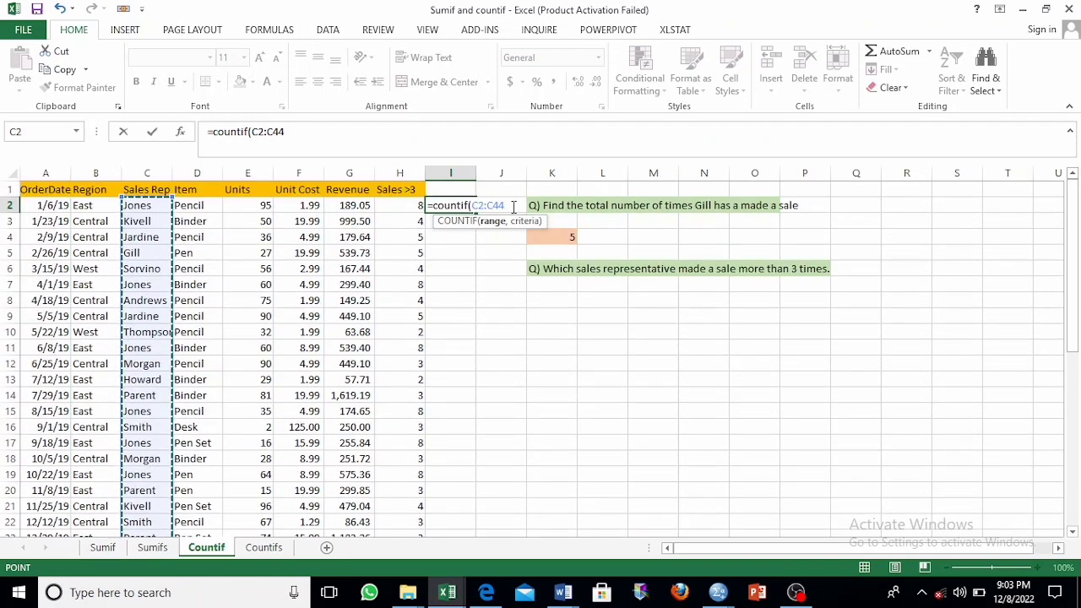
Complete the I2 formula with C2 as the criterion and a test for a count >3
{"action": "type", "text": ","}
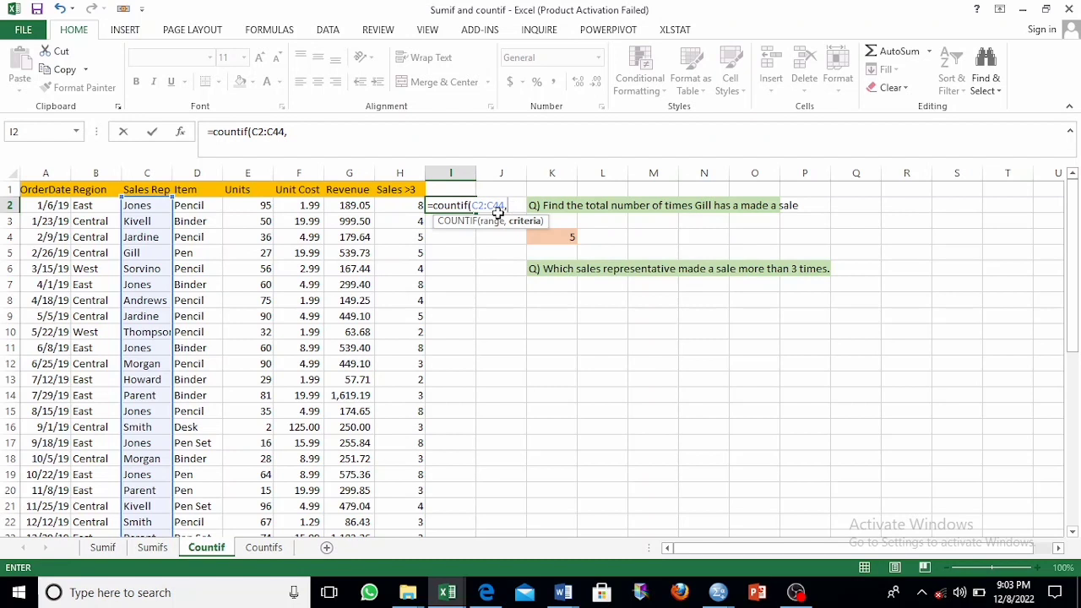
{"action": "left_click", "coordinate": [146, 206]}
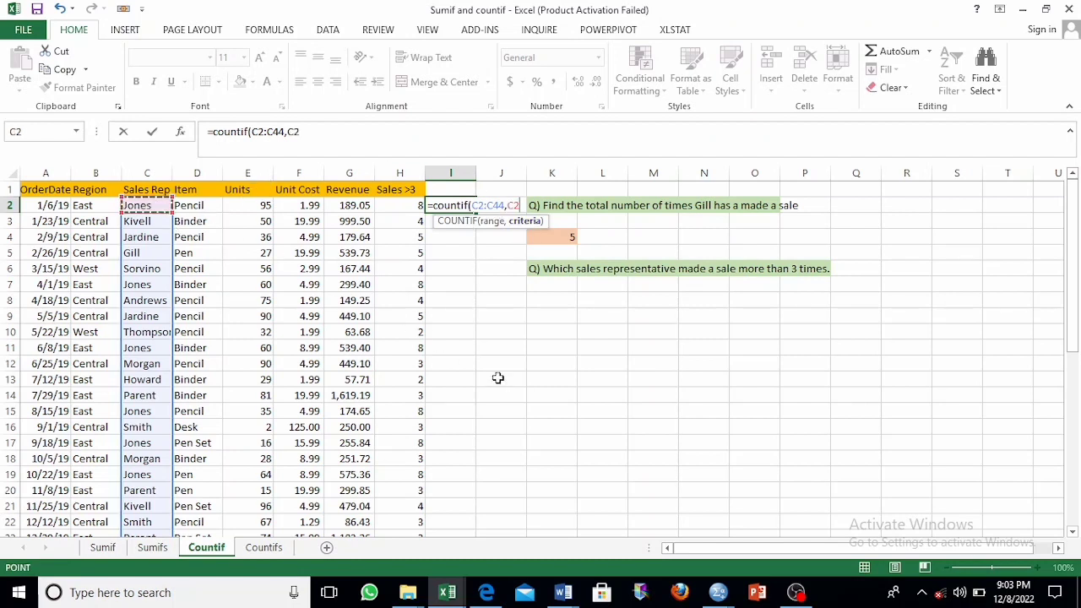
{"action": "type", "text": ")"}
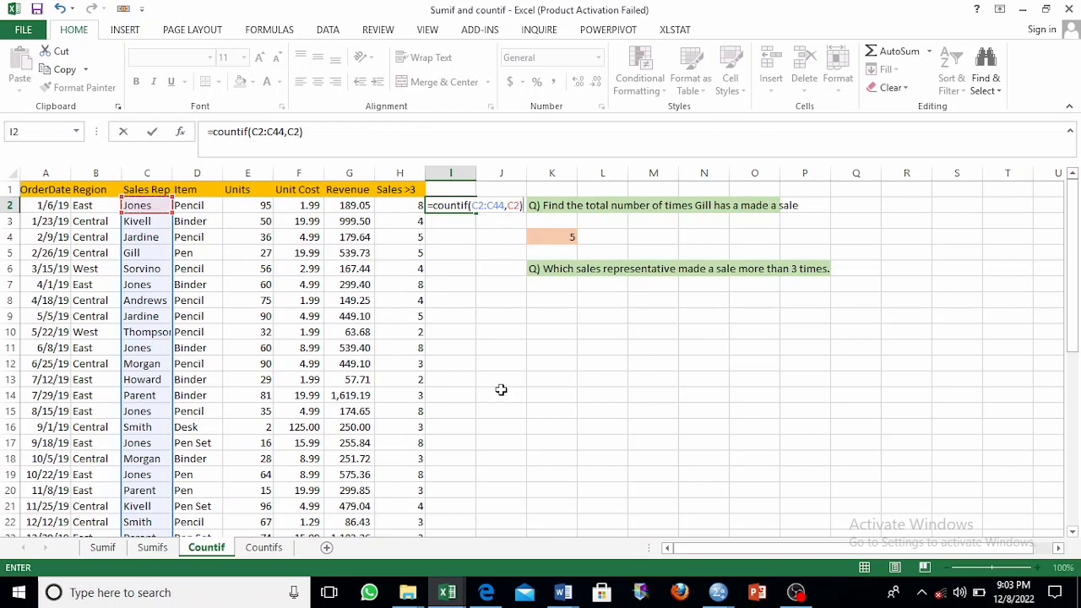
{"action": "type", "text": ">3"}
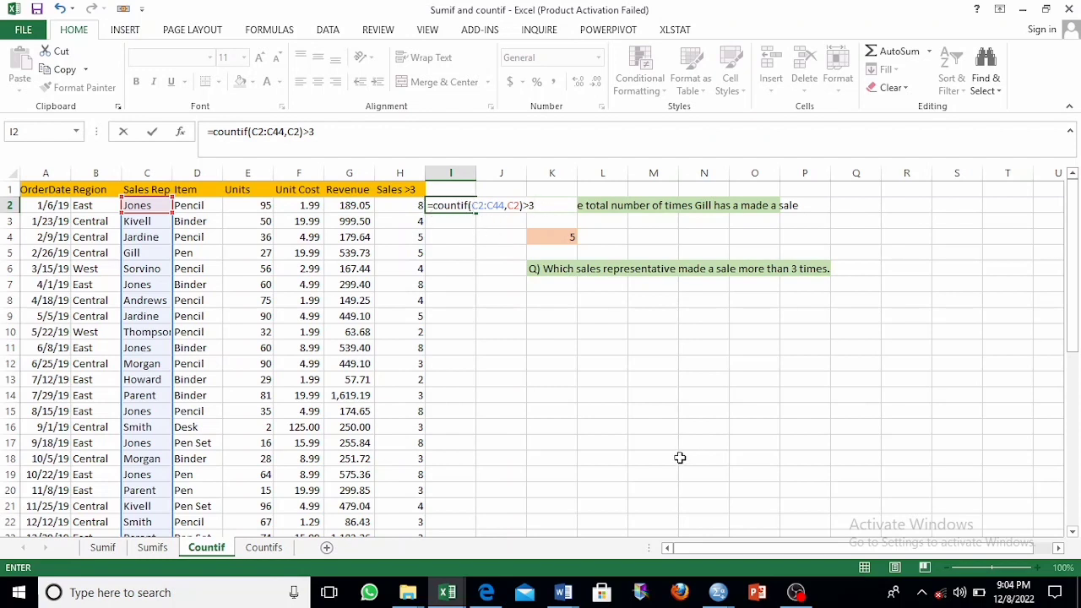
{"action": "key", "text": "Return"}
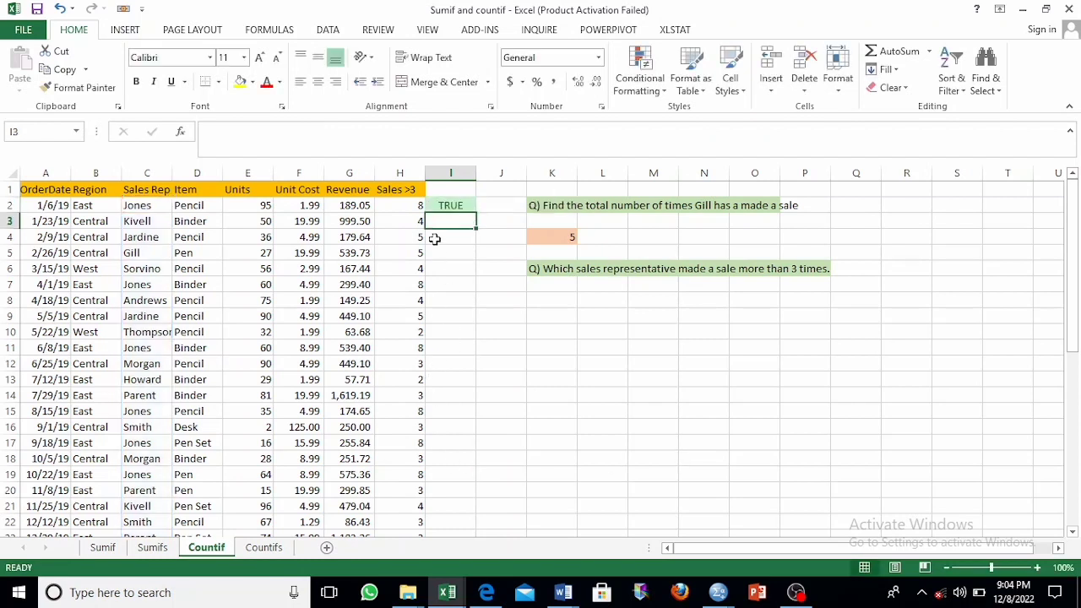
Make the range in the I2 COUNTIF formula absolute as $C$2:$C$44
{"action": "left_click", "coordinate": [458, 205]}
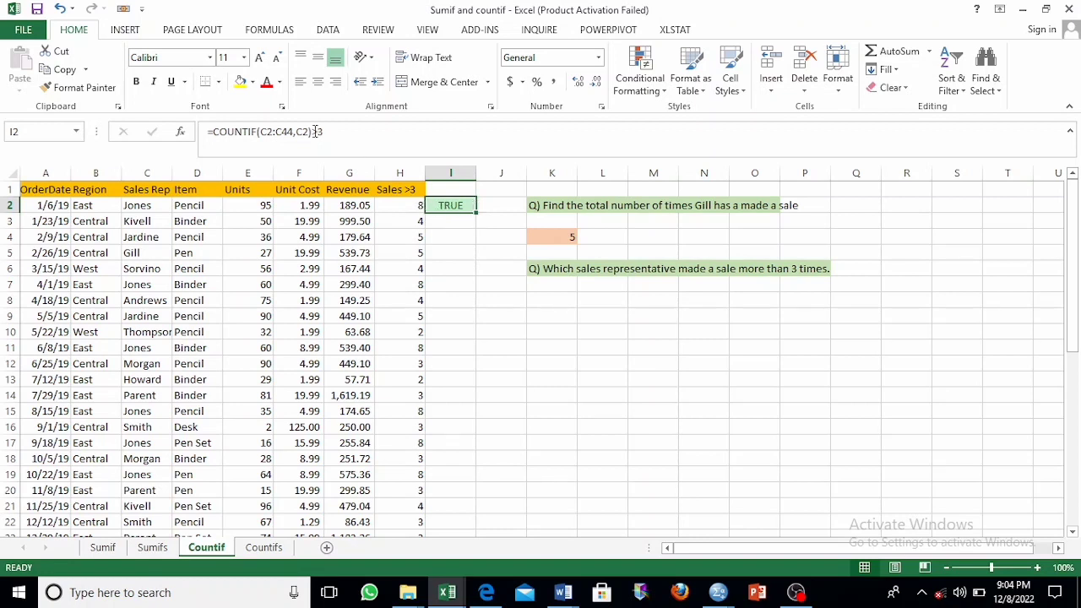
{"action": "left_click", "coordinate": [265, 132]}
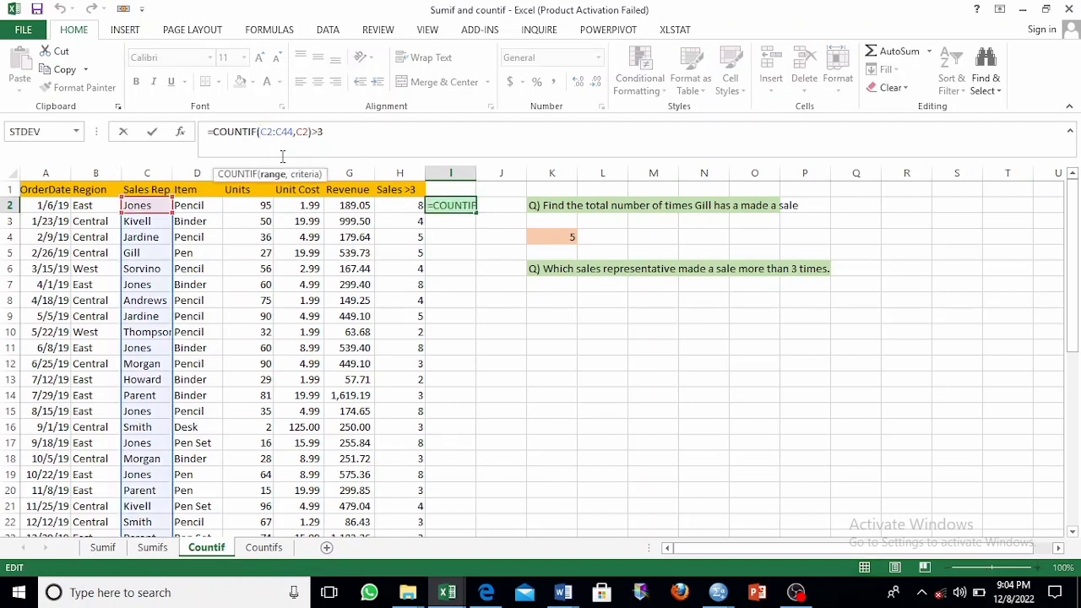
{"action": "type", "text": "$C"}
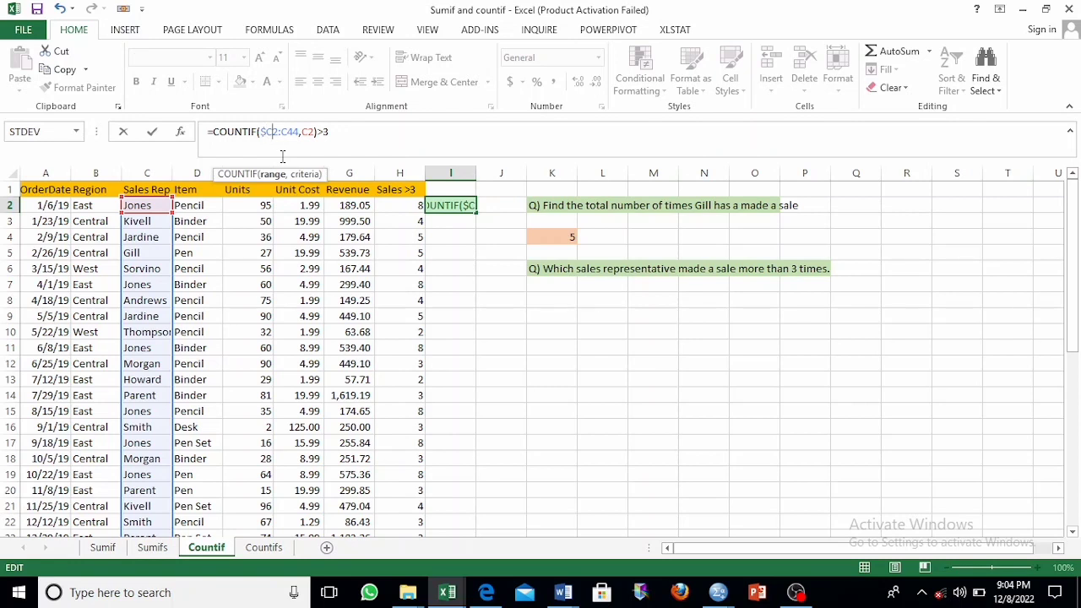
{"action": "type", "text": "$2:"}
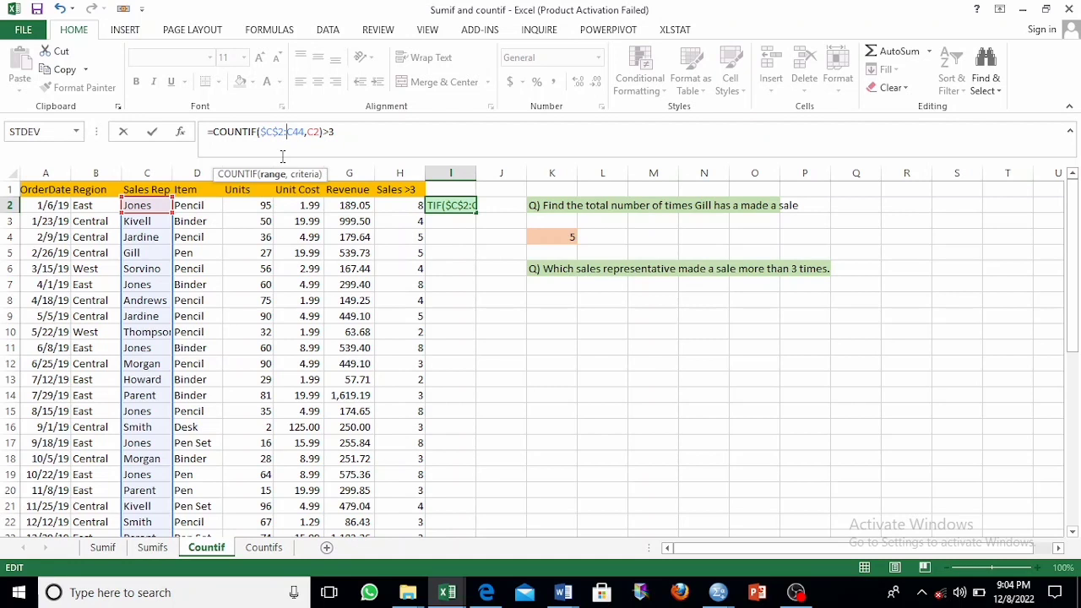
{"action": "type", "text": "$C$"}
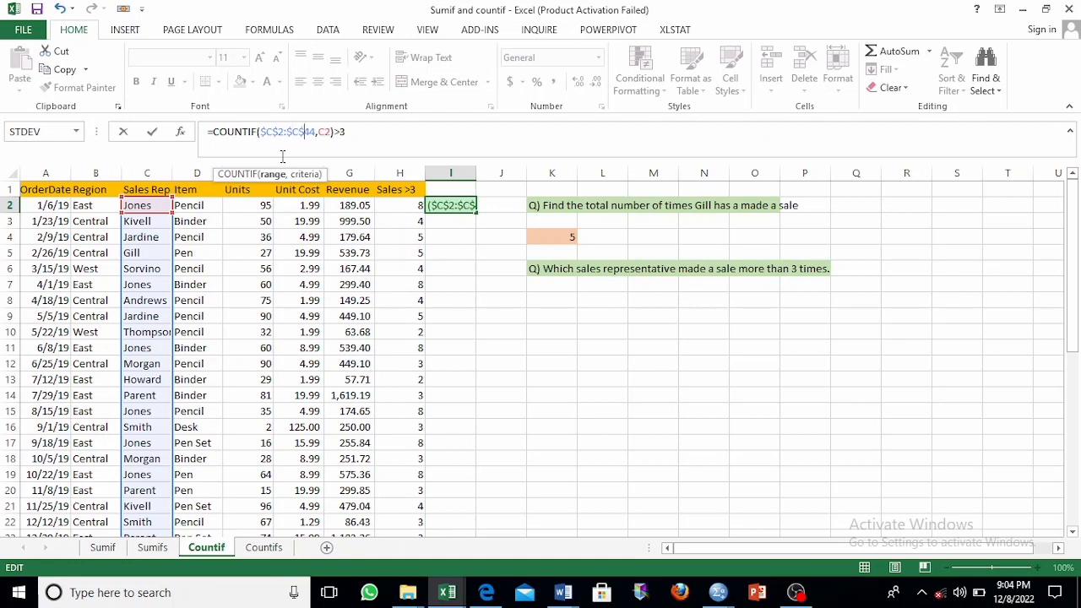
{"action": "key", "text": "Return"}
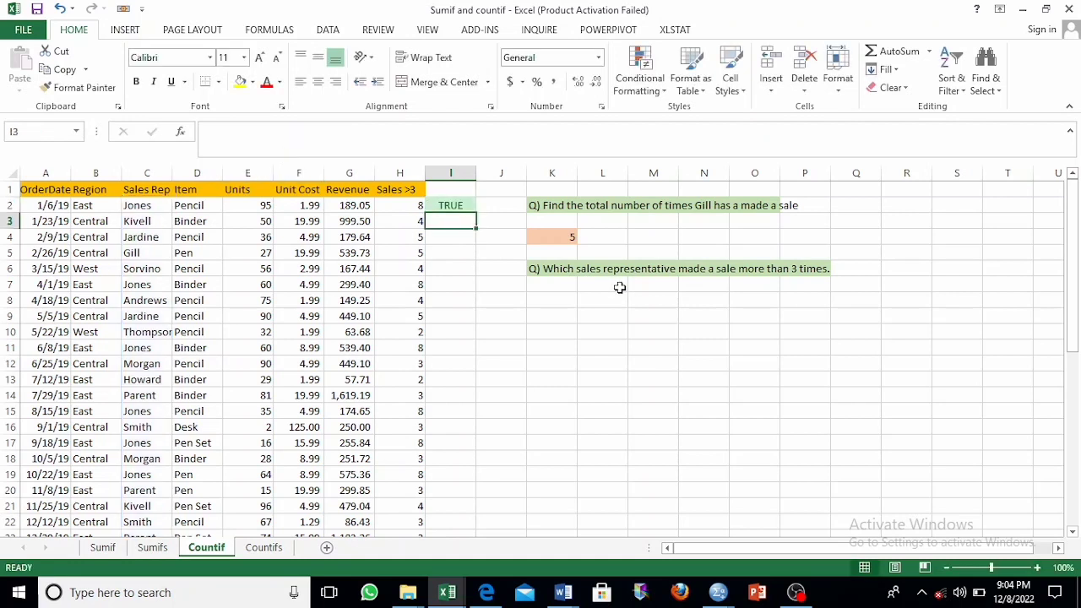
Fill the I2 formula down column I to the last data row, 44
{"action": "left_click", "coordinate": [430, 205]}
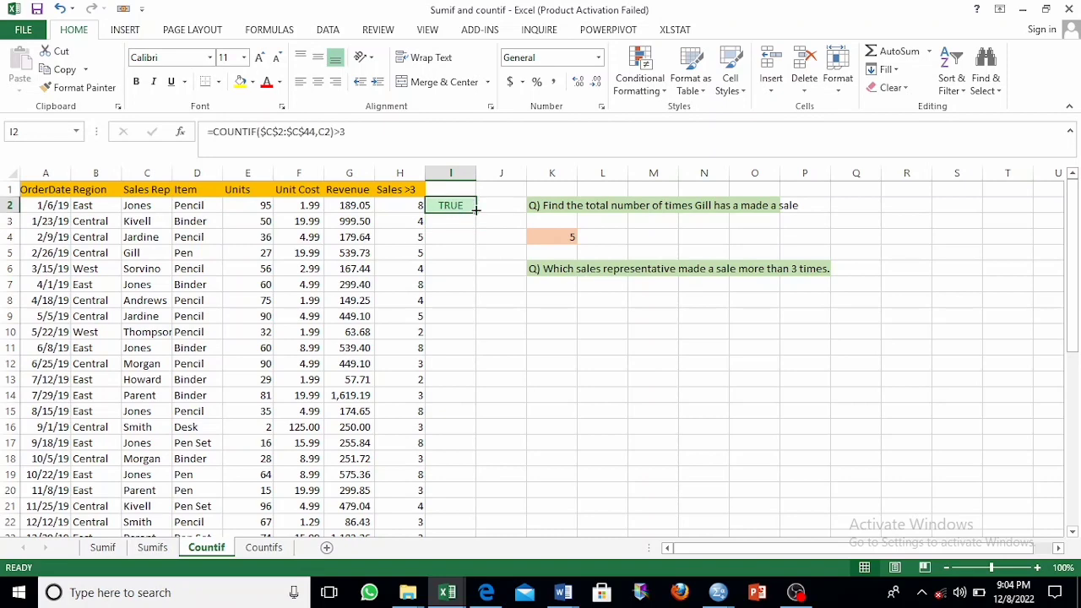
{"action": "double_click", "coordinate": [475, 211]}
{"action": "scroll", "coordinate": [428, 372], "scroll_direction": "down", "scroll_amount": 14}
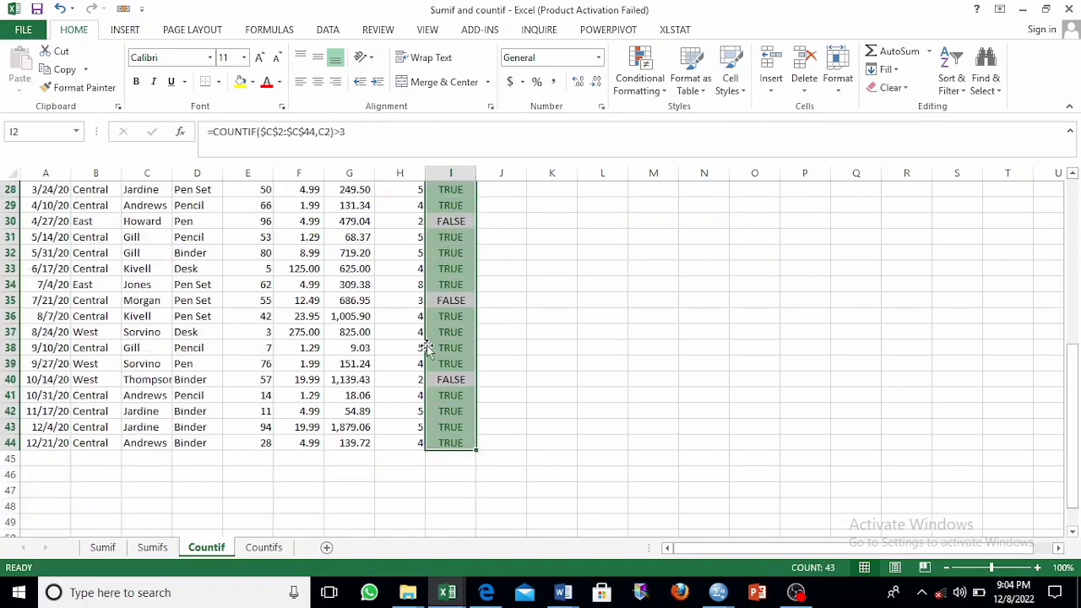
{"action": "scroll", "coordinate": [427, 372], "scroll_direction": "up", "scroll_amount": 14}
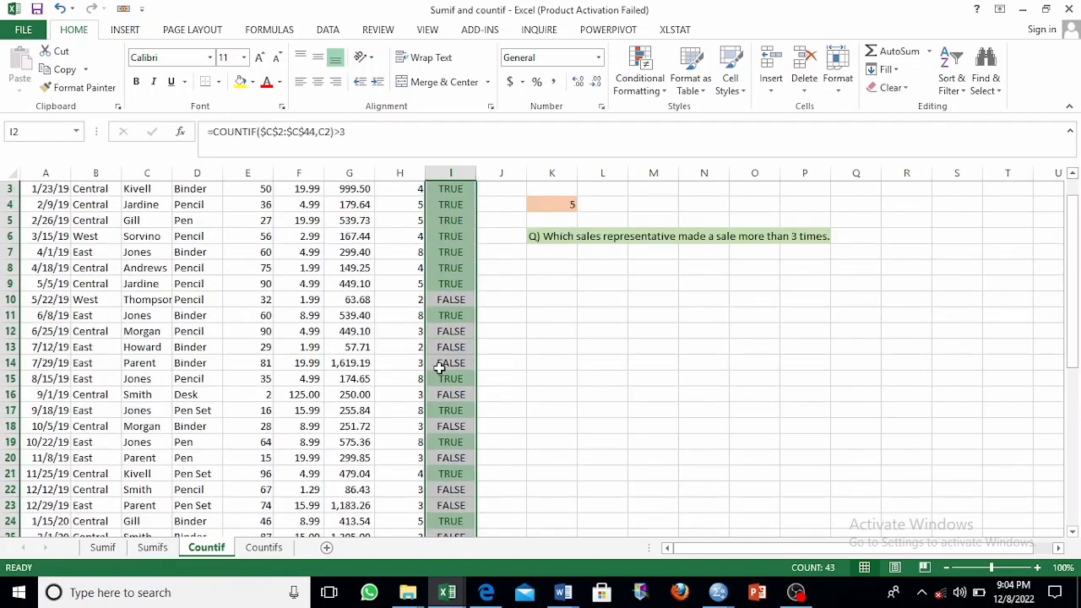
Check the copied formulas in column I, including I2, I3 and I10, against the question in K6
{"action": "left_click", "coordinate": [431, 205]}
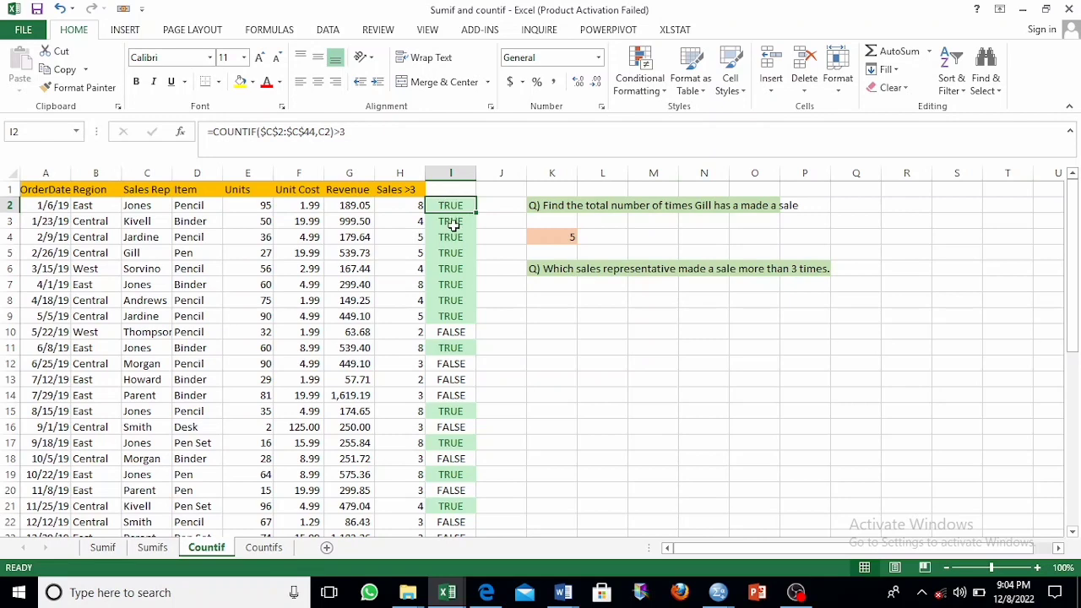
{"action": "left_click", "coordinate": [451, 222]}
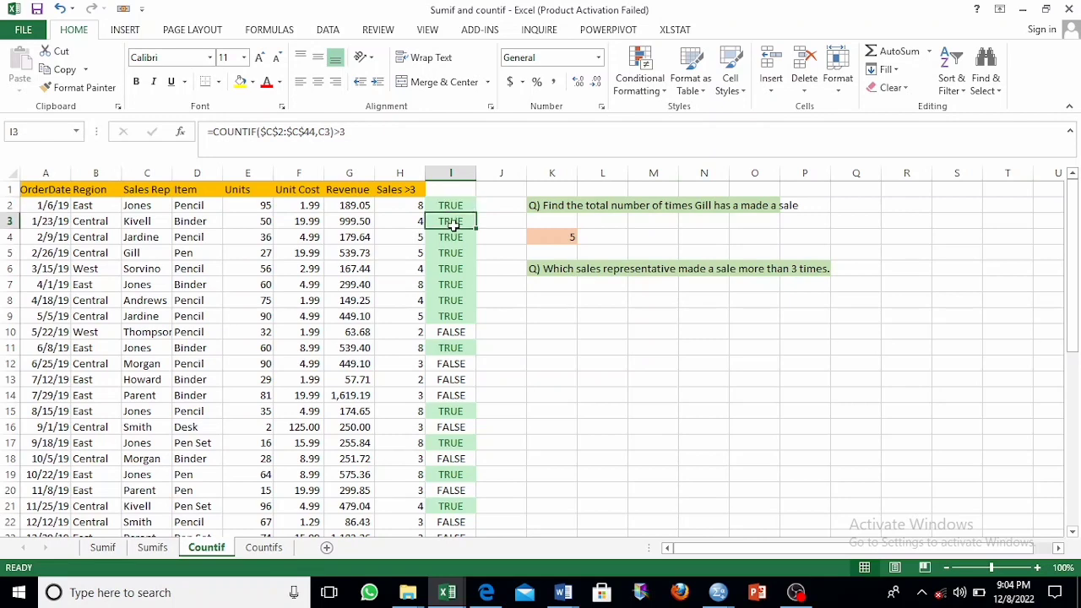
{"action": "left_click", "coordinate": [458, 331]}
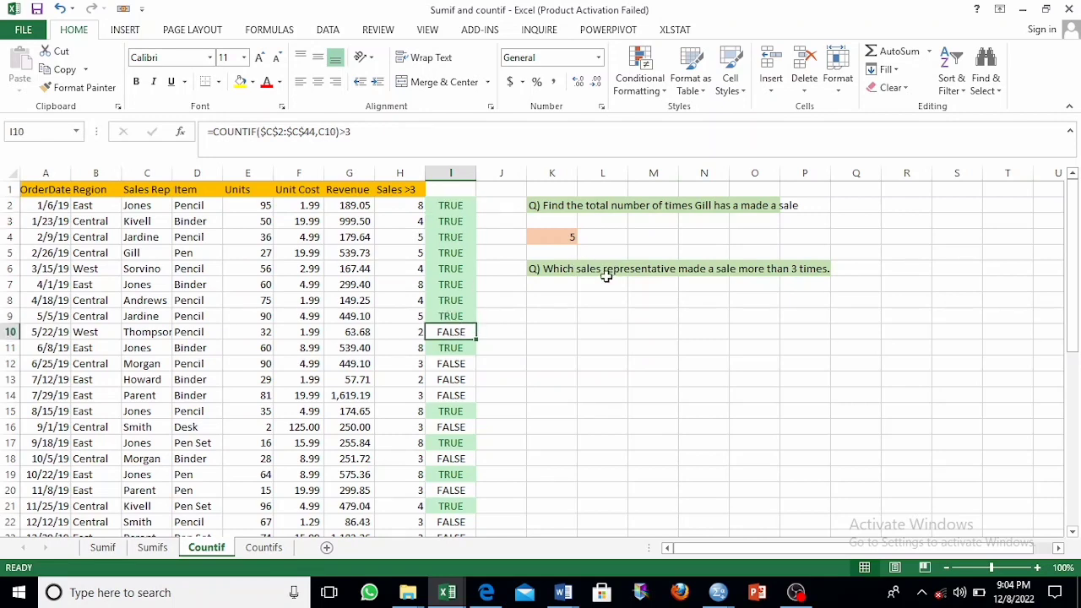
{"action": "scroll", "coordinate": [535, 405], "scroll_direction": "down", "scroll_amount": 1}
{"action": "scroll", "coordinate": [523, 313], "scroll_direction": "up", "scroll_amount": 1}
{"action": "left_click", "coordinate": [450, 220]}
{"action": "left_click", "coordinate": [549, 283]}
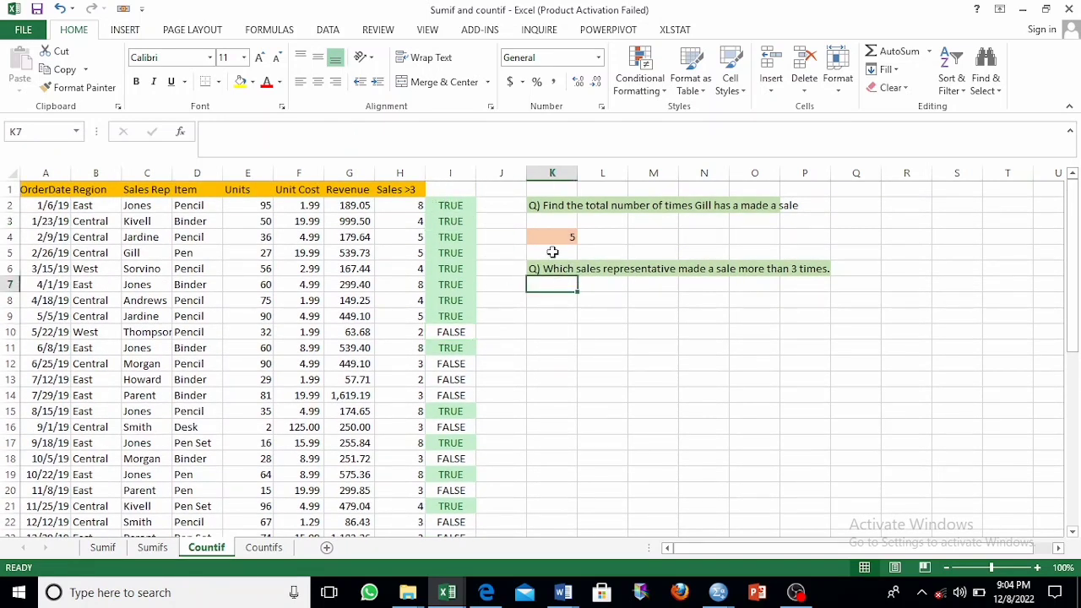
Switch to the Countifs sheet and clear the existing COUNTIFS formulas from cells J4, J8 and L4
{"action": "left_click", "coordinate": [281, 548]}
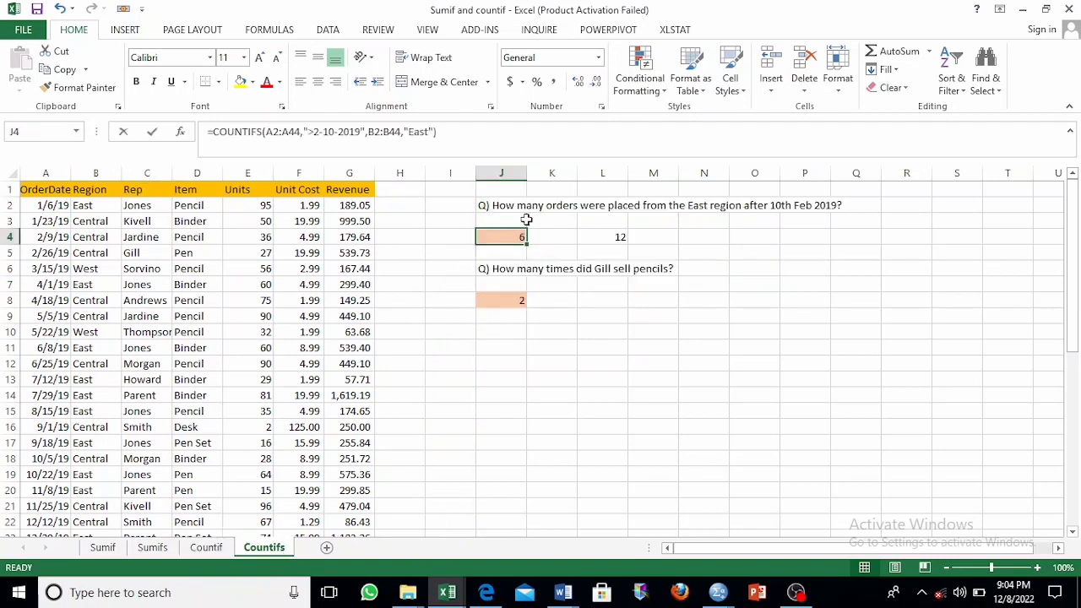
{"action": "key", "text": "F2"}
{"action": "left_click", "coordinate": [532, 313]}
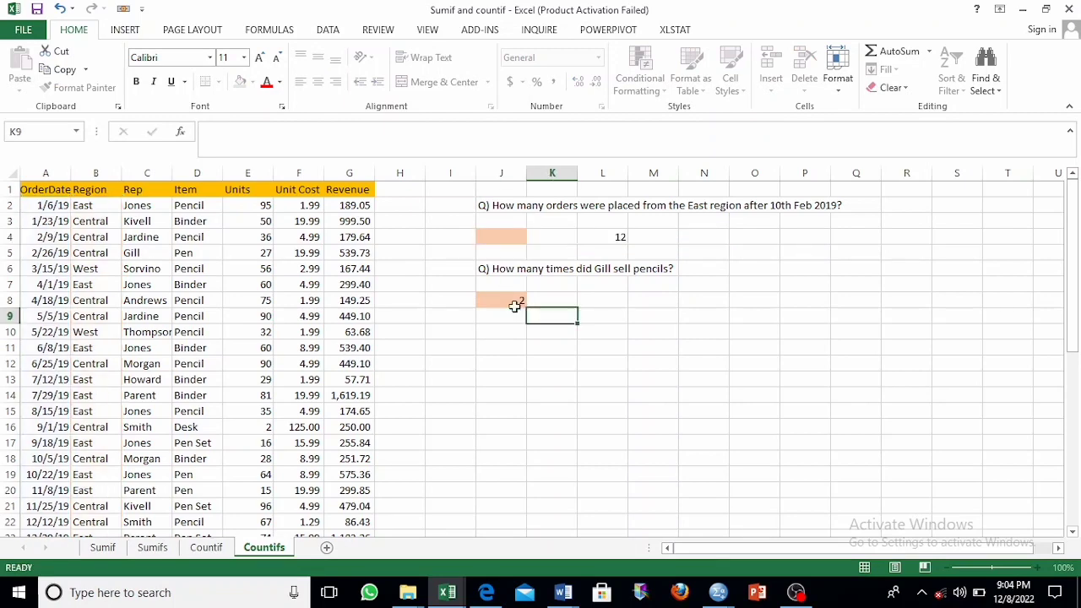
{"action": "left_click", "coordinate": [514, 302]}
{"action": "key", "text": "F2"}
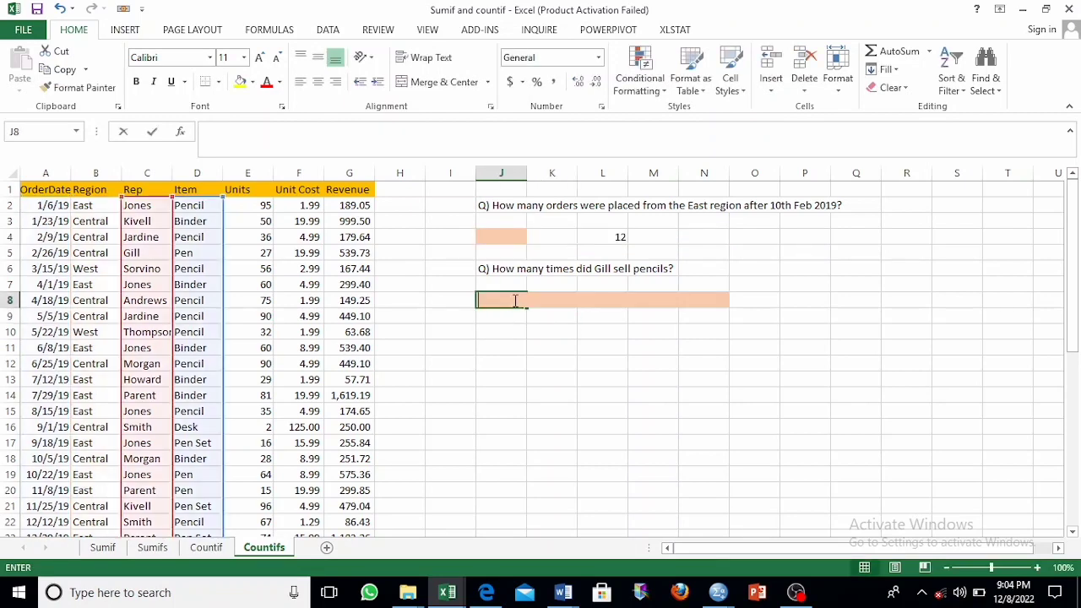
{"action": "left_click", "coordinate": [590, 236]}
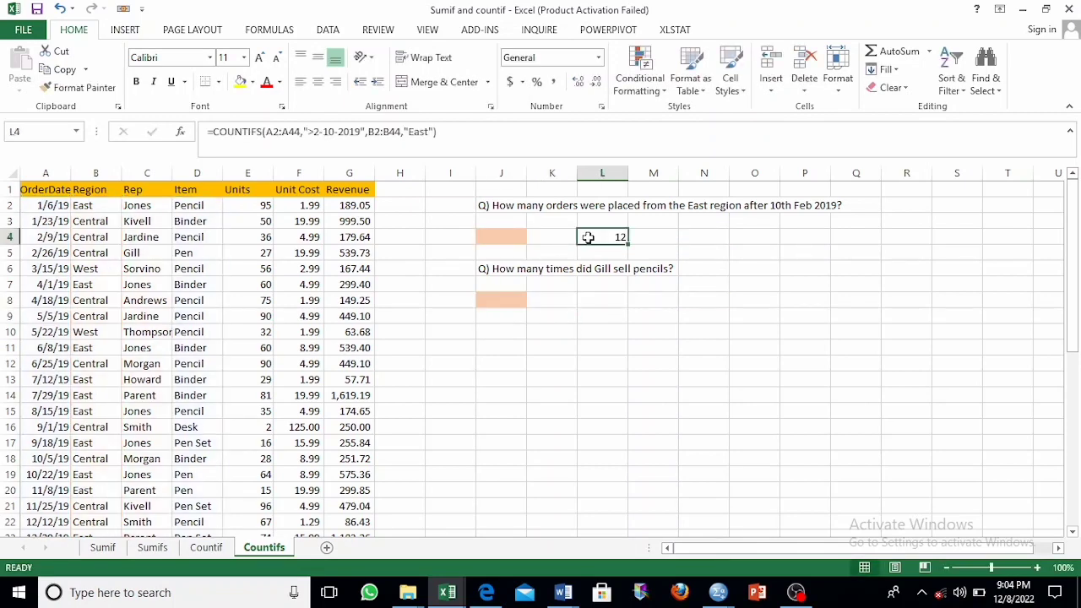
{"action": "key", "text": "BackSpace"}
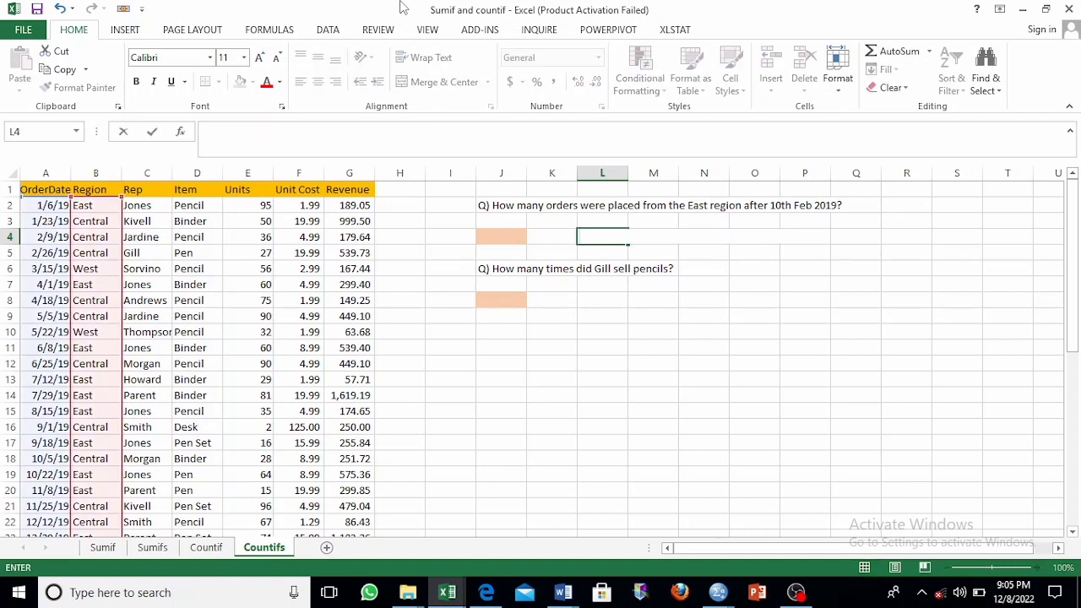
Start a COUNTIFS formula in J4 with the order dates A2:A44 as the first criteria range
{"action": "left_click", "coordinate": [478, 238]}
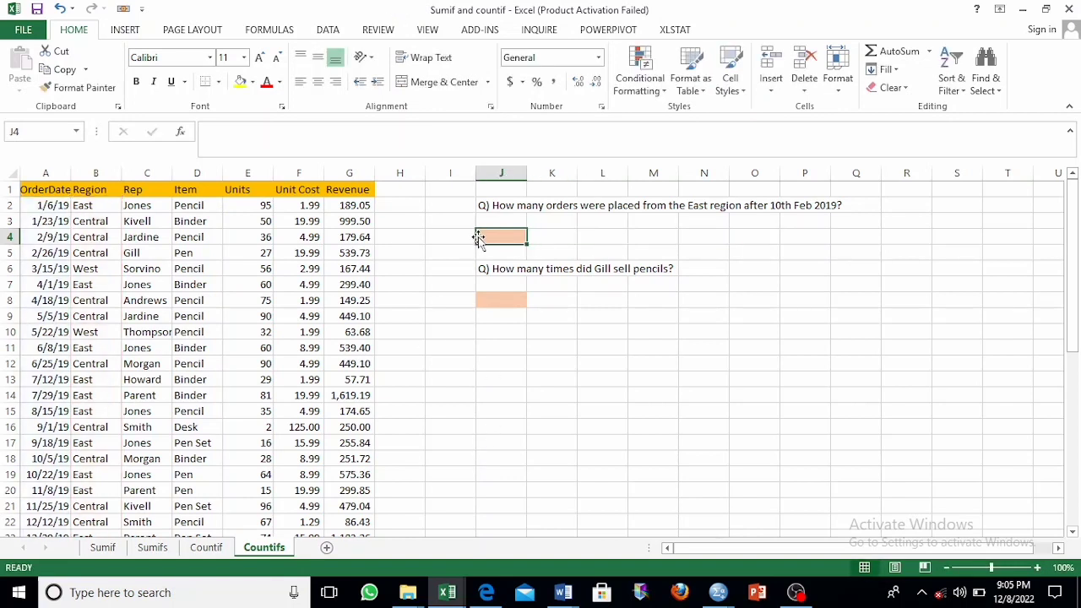
{"action": "type", "text": "=co"}
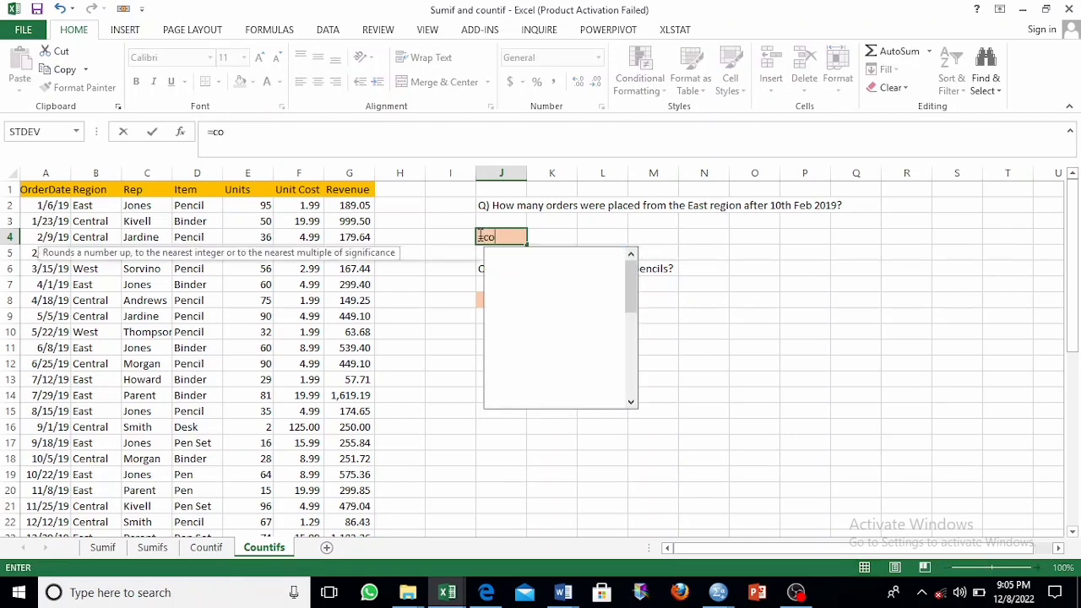
{"action": "type", "text": "untif"}
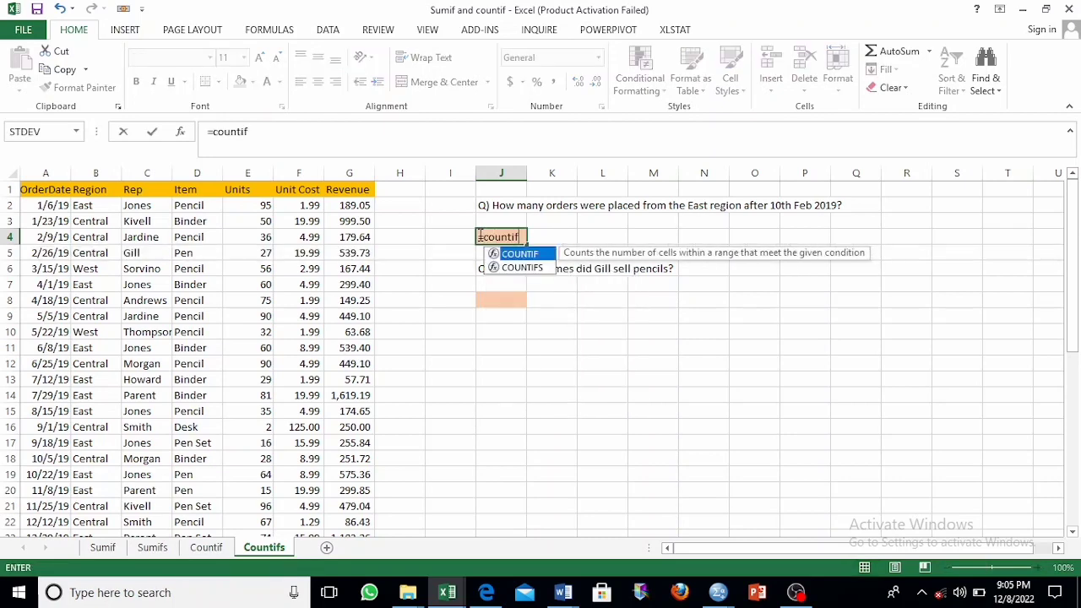
{"action": "type", "text": "S"}
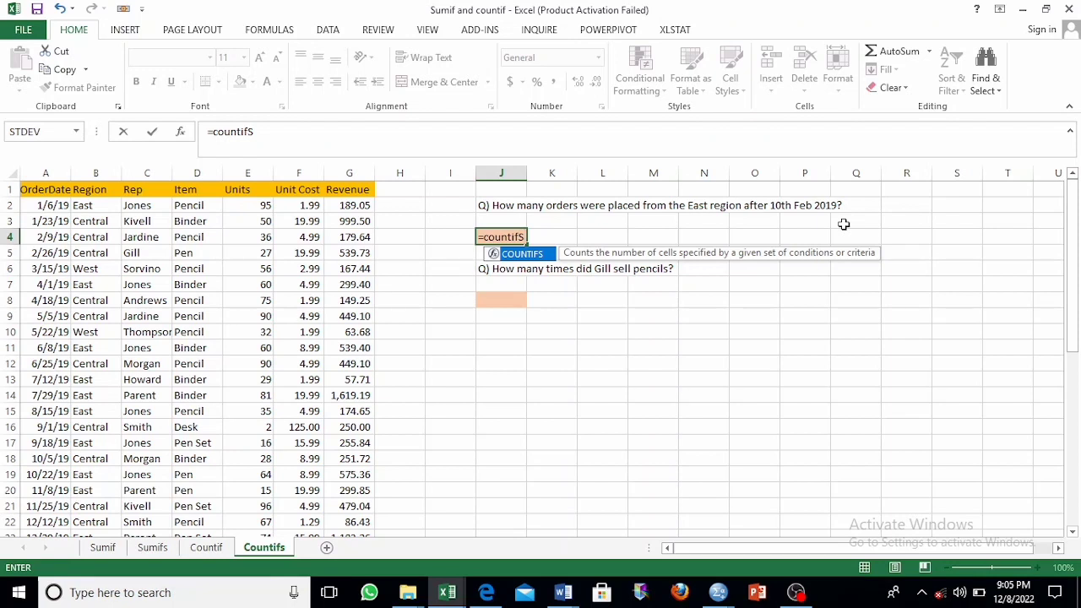
{"action": "type", "text": "("}
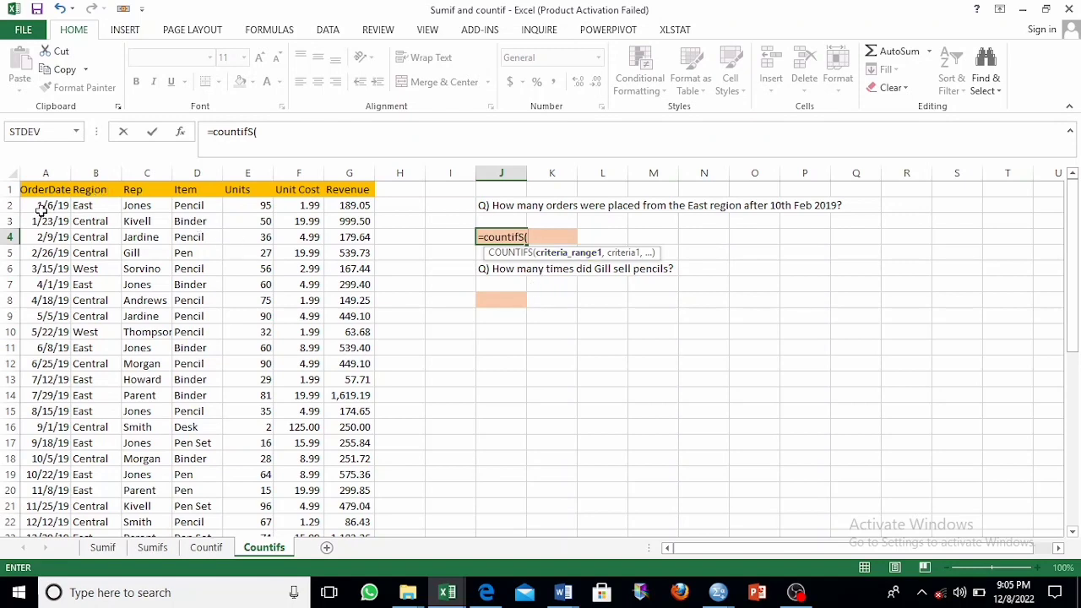
{"action": "left_click_drag", "start_coordinate": [40, 209], "coordinate": [38, 507]}
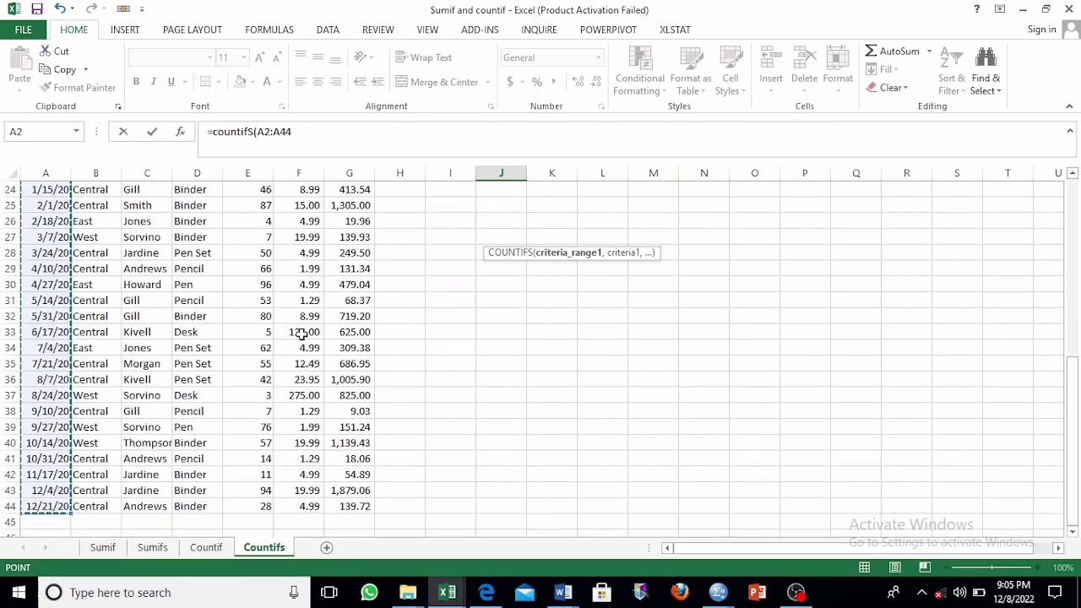
{"action": "scroll", "coordinate": [473, 304], "scroll_direction": "up", "scroll_amount": 8}
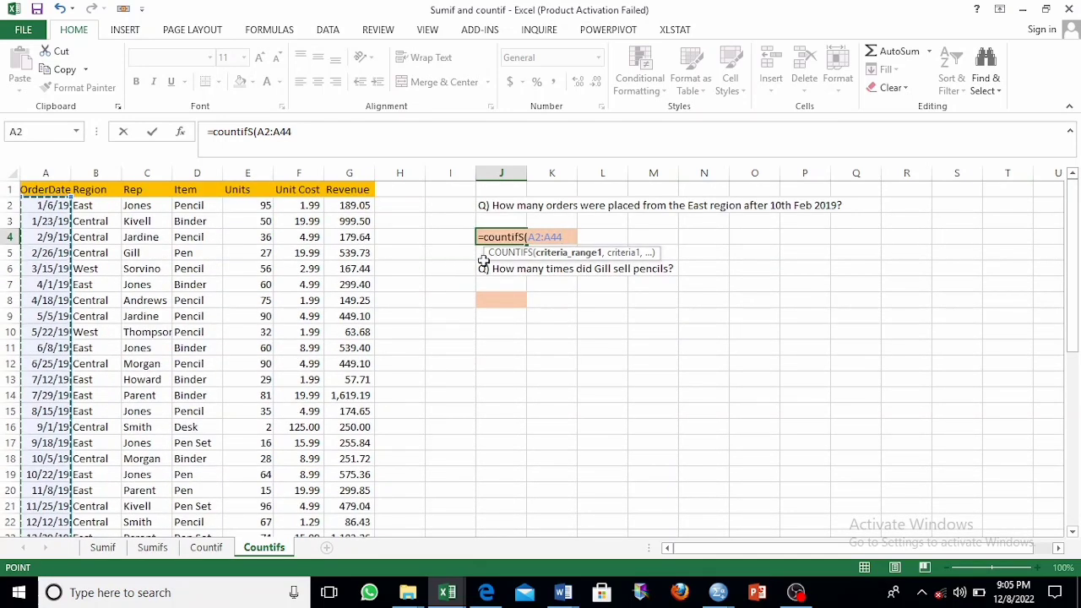
Enter ">10-02-2019" as the first criterion in the J4 formula and check it against the date format in column A
{"action": "type", "text": ",\">"}
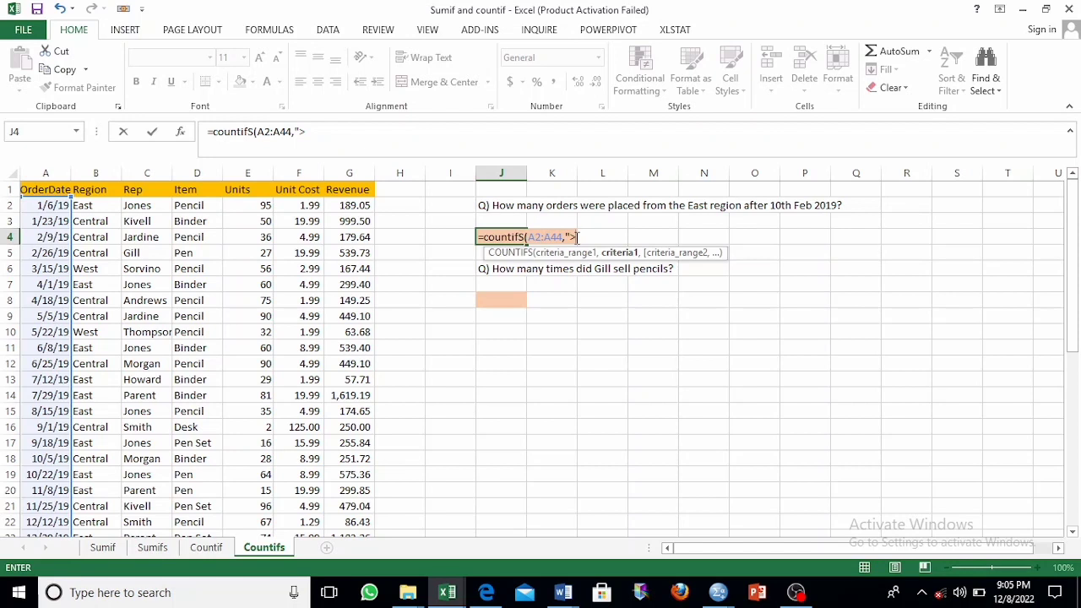
{"action": "type", "text": "10"}
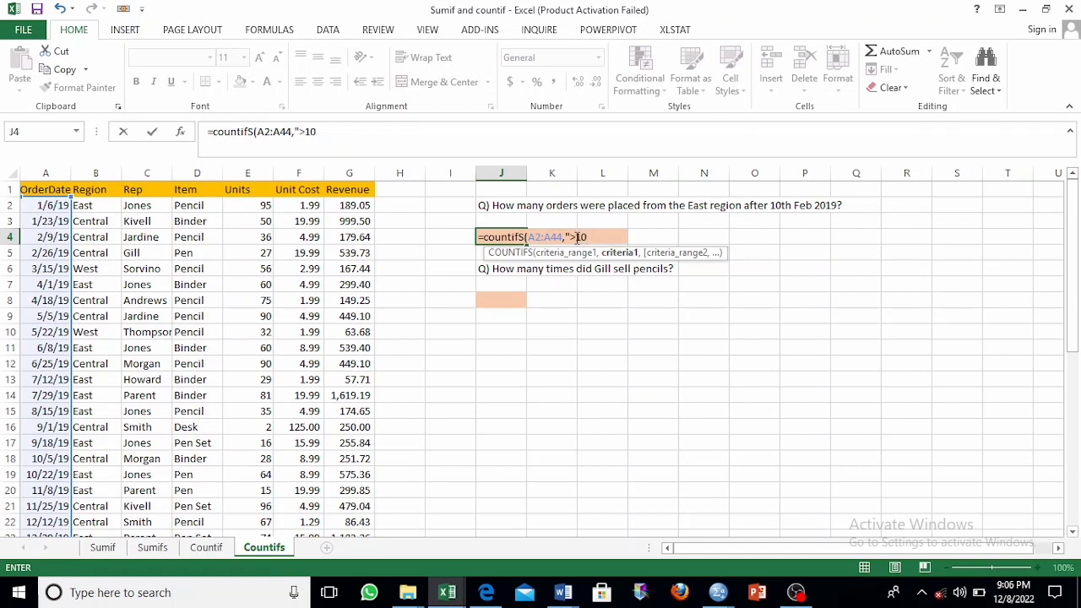
{"action": "type", "text": "-02-2019"}
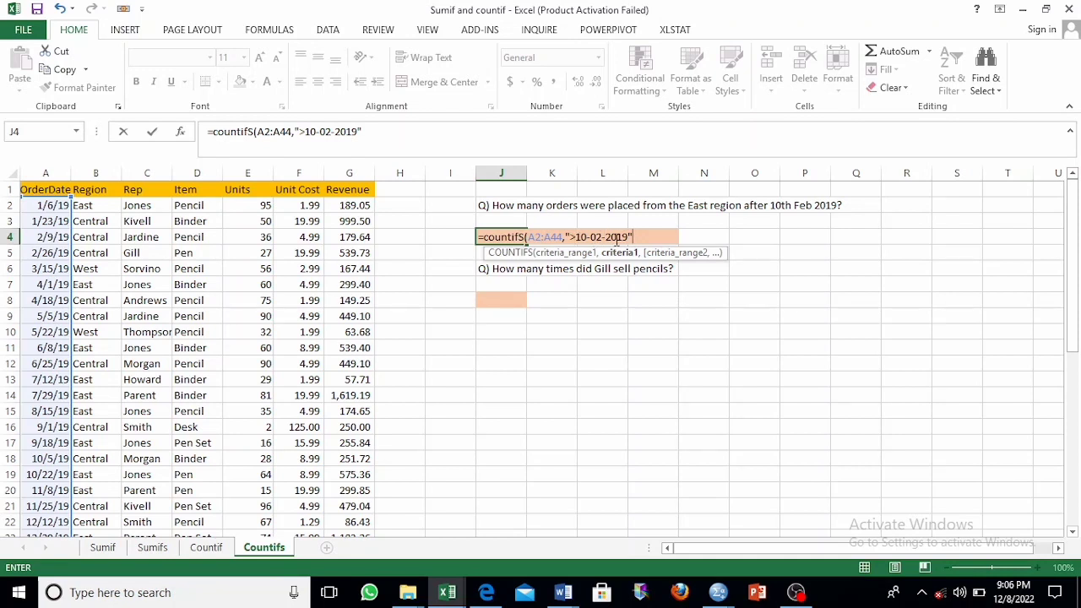
{"action": "scroll", "coordinate": [46, 260], "scroll_direction": "down", "scroll_amount": 2}
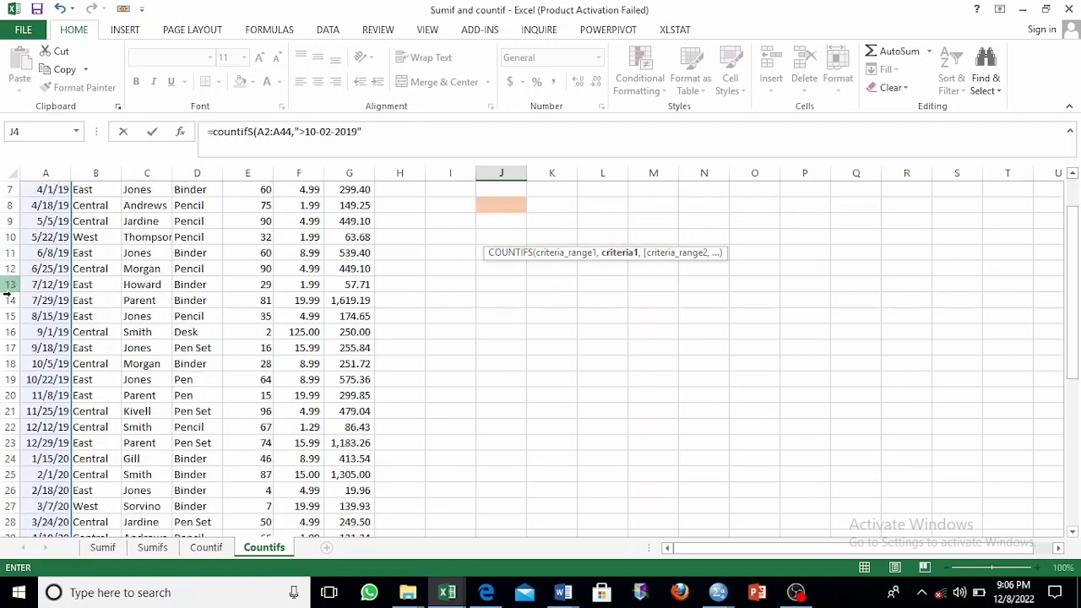
{"action": "scroll", "coordinate": [51, 418], "scroll_direction": "down", "scroll_amount": 3}
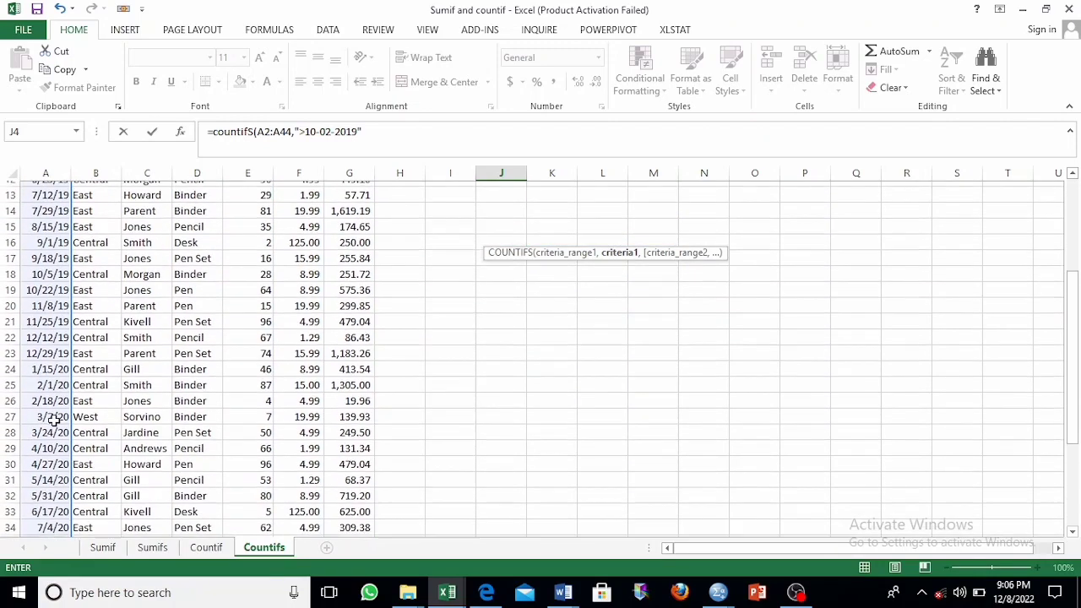
{"action": "scroll", "coordinate": [51, 427], "scroll_direction": "up", "scroll_amount": 5}
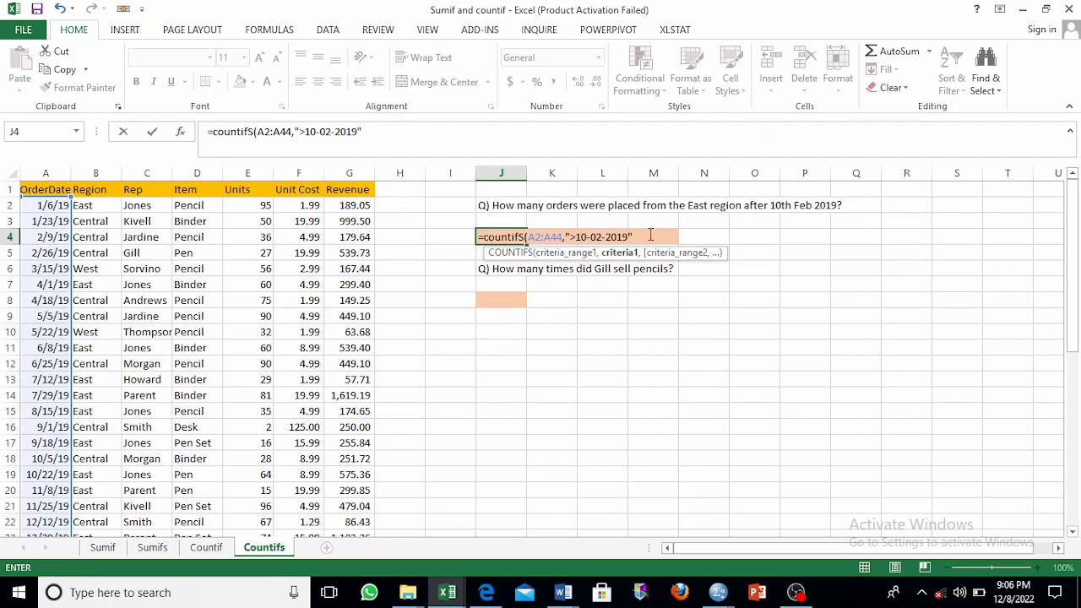
Change the date criterion in the J4 formula to month-first order, ">2-10-2019"
{"action": "left_click", "coordinate": [587, 237]}
{"action": "key", "text": "BackSpace"}
{"action": "key", "text": "BackSpace"}
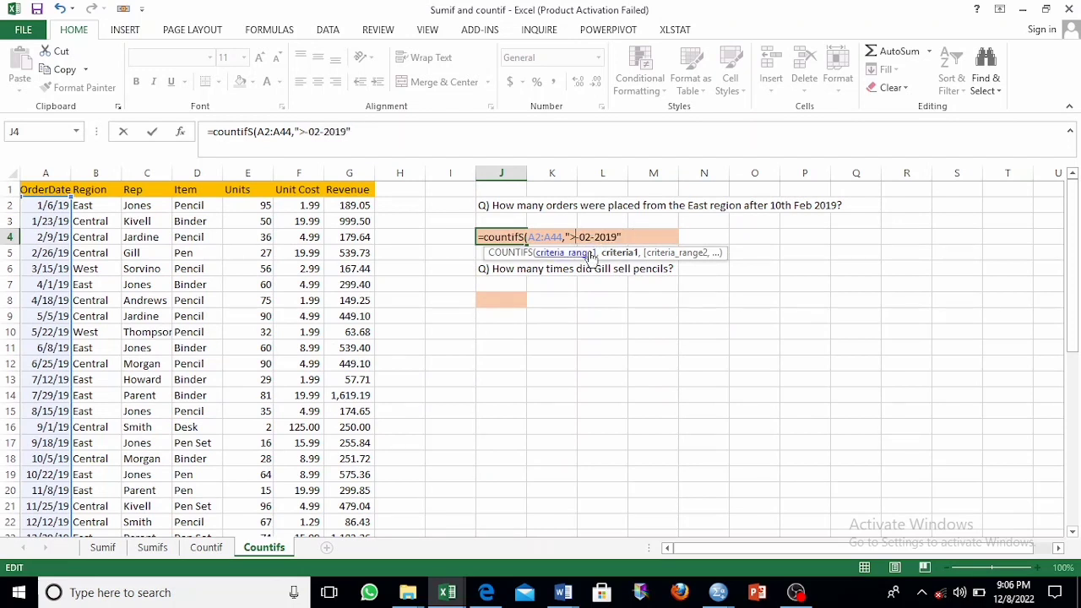
{"action": "type", "text": "02"}
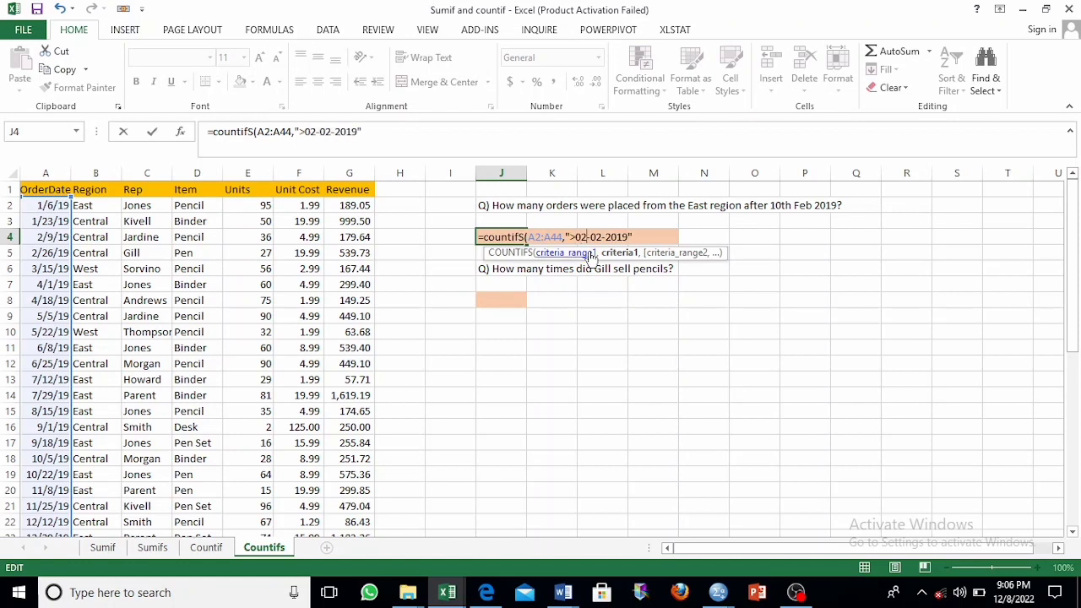
{"action": "key", "text": "BackSpace"}
{"action": "key", "text": "BackSpace"}
{"action": "type", "text": "10"}
{"action": "key", "text": "Right"}
{"action": "key", "text": "Right"}
{"action": "key", "text": "Right"}
{"action": "key", "text": "Right"}
{"action": "key", "text": "Right"}
{"action": "key", "text": "BackSpace"}
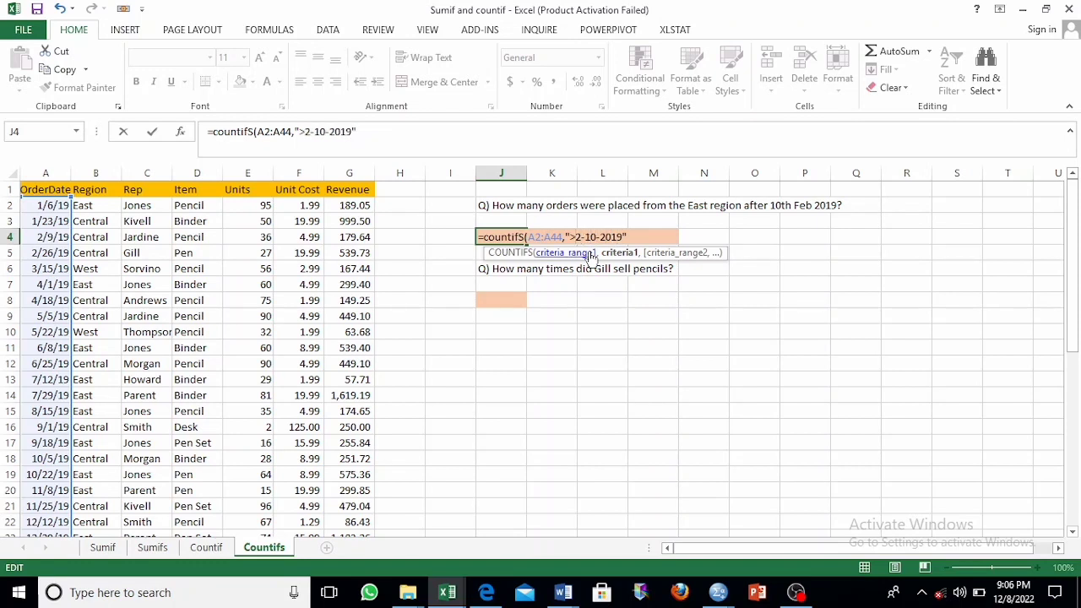
Add the region range B2:B44 with the criterion "East" to the J4 COUNTIFS formula, enter it and review the result
{"action": "key", "text": "Right"}
{"action": "key", "text": "Right"}
{"action": "key", "text": "Right"}
{"action": "type", "text": ","}
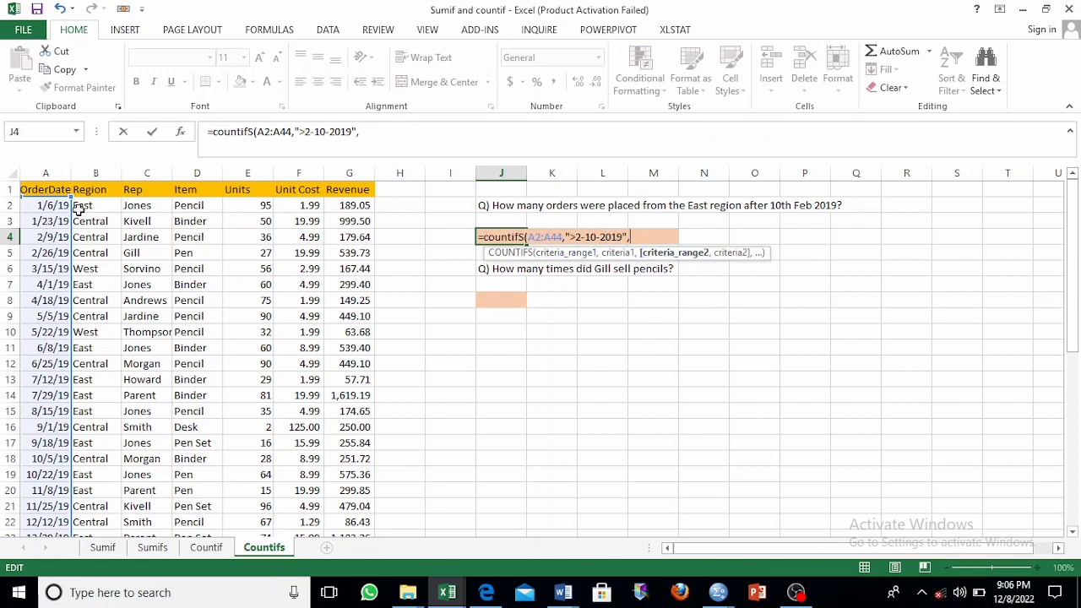
{"action": "left_click_drag", "start_coordinate": [80, 207], "coordinate": [89, 485]}
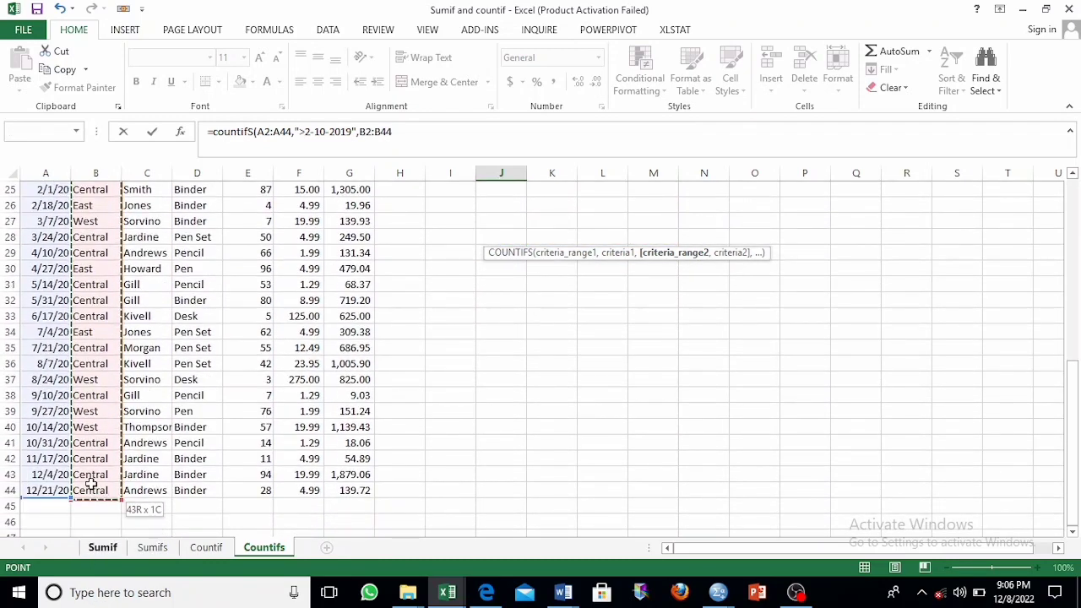
{"action": "type", "text": ","}
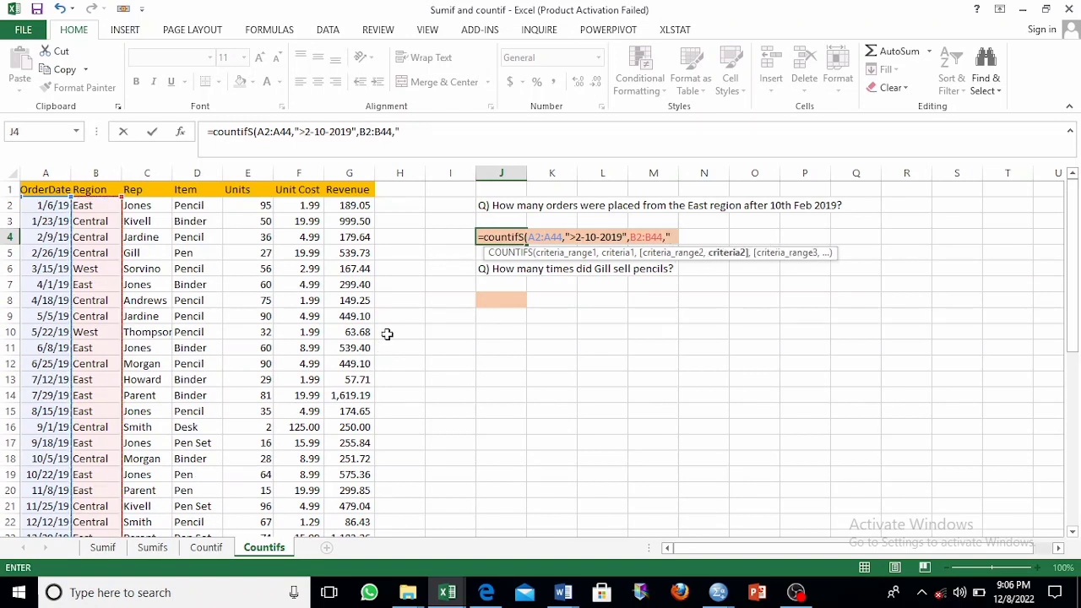
{"action": "type", "text": "\"East\""}
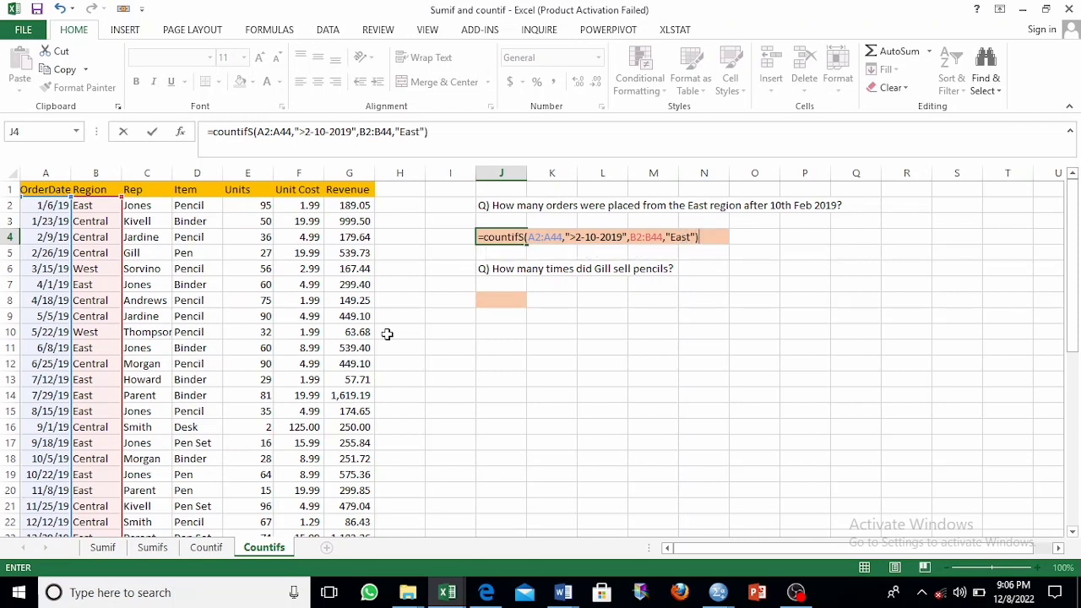
{"action": "key", "text": "Return"}
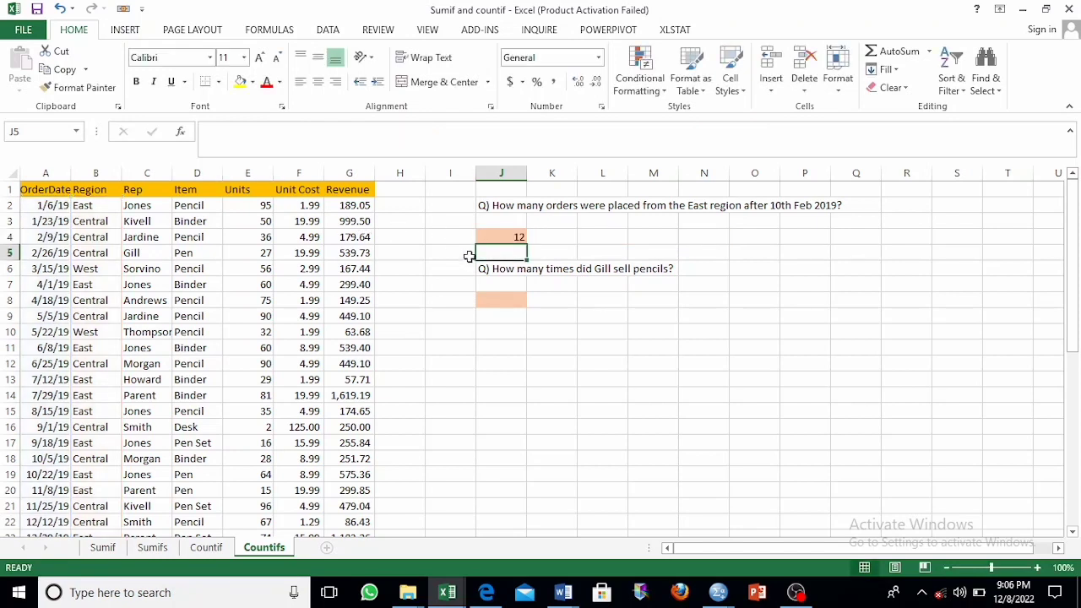
{"action": "left_click", "coordinate": [520, 237]}
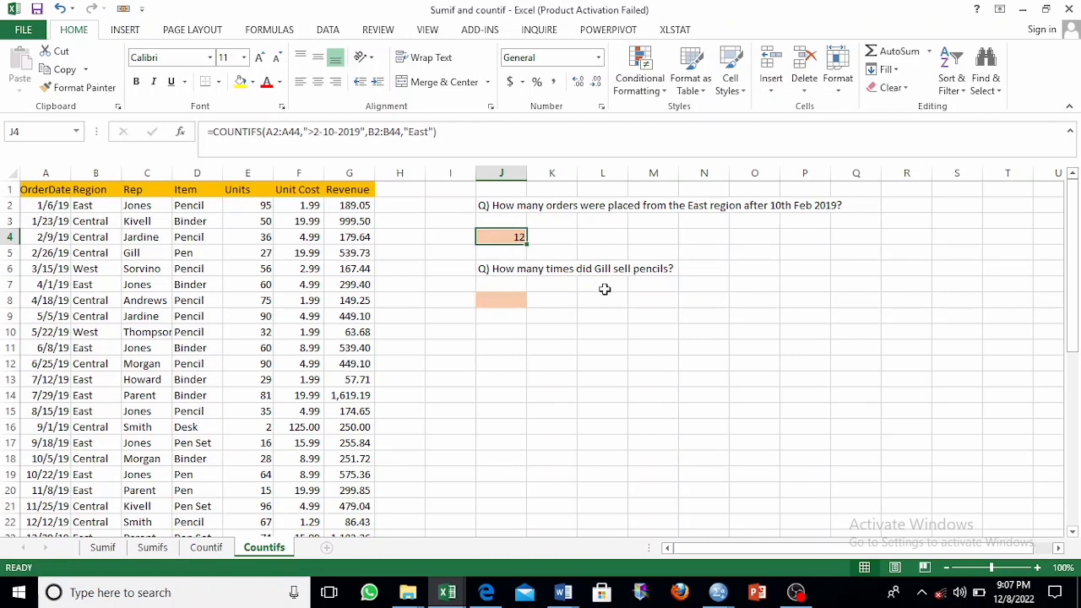
Start a COUNTIFS formula in J8 with the Rep column range C2:C44 as the first criteria range
{"action": "left_click", "coordinate": [510, 299]}
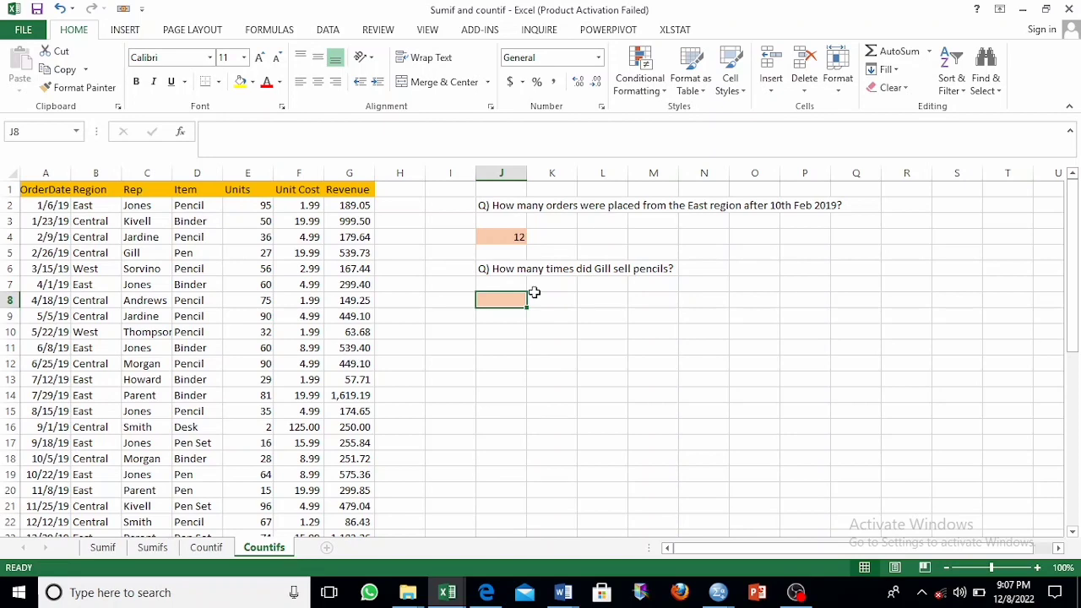
{"action": "type", "text": "=coun"}
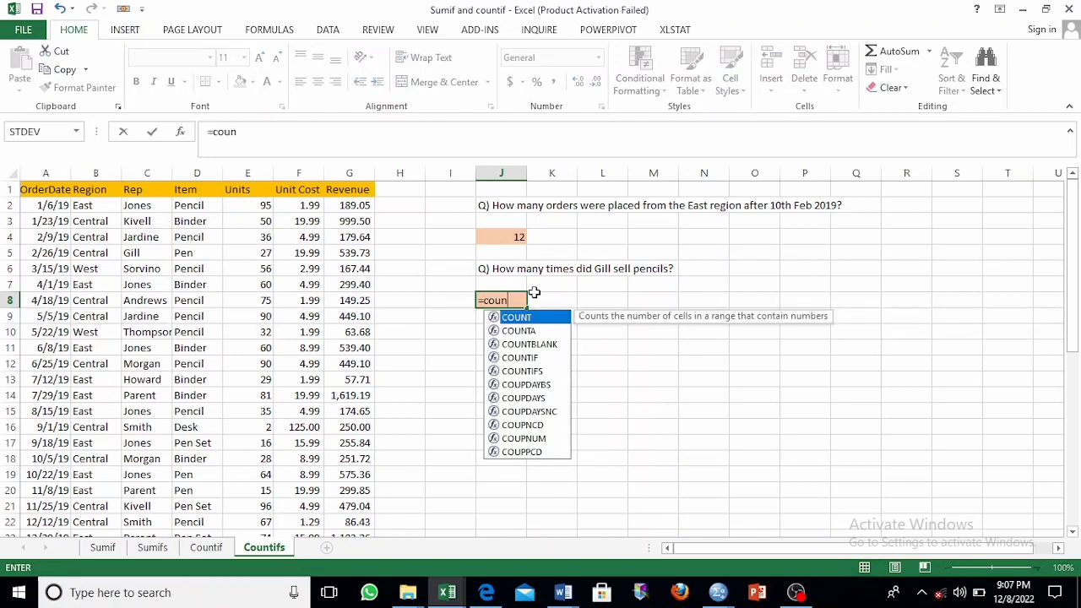
{"action": "type", "text": "tif"}
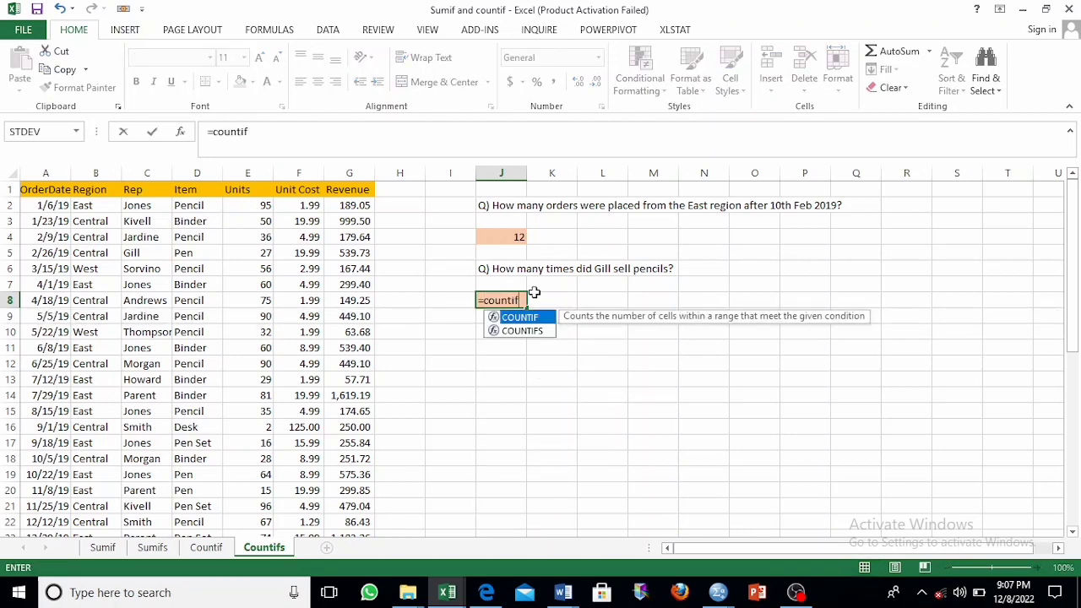
{"action": "type", "text": "s("}
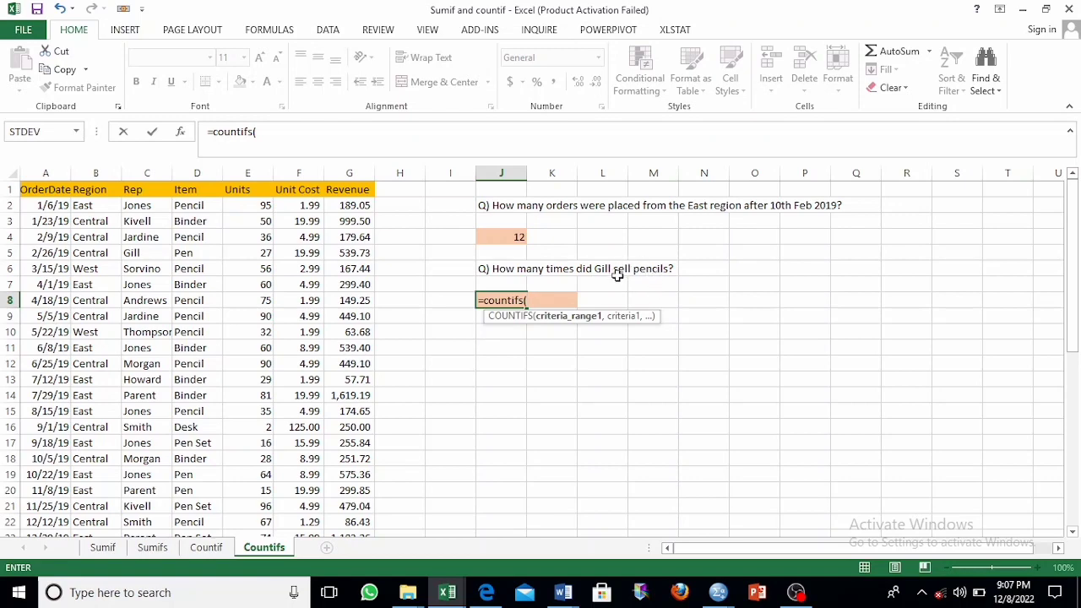
{"action": "left_click", "coordinate": [145, 207]}
{"action": "left_click_drag", "start_coordinate": [145, 206], "coordinate": [144, 518]}
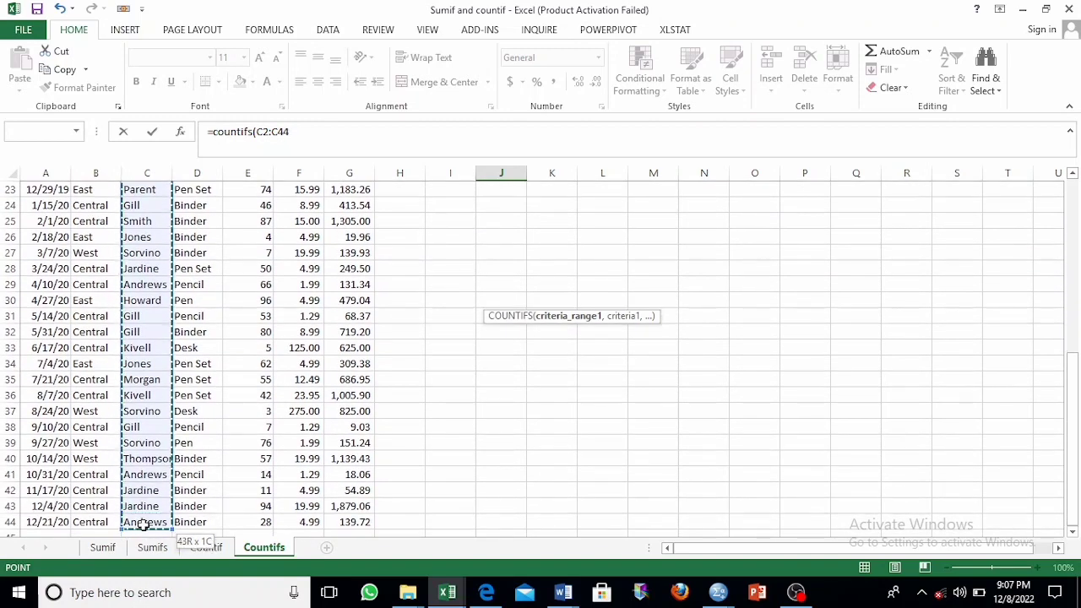
{"action": "scroll", "coordinate": [564, 342], "scroll_direction": "up", "scroll_amount": 7}
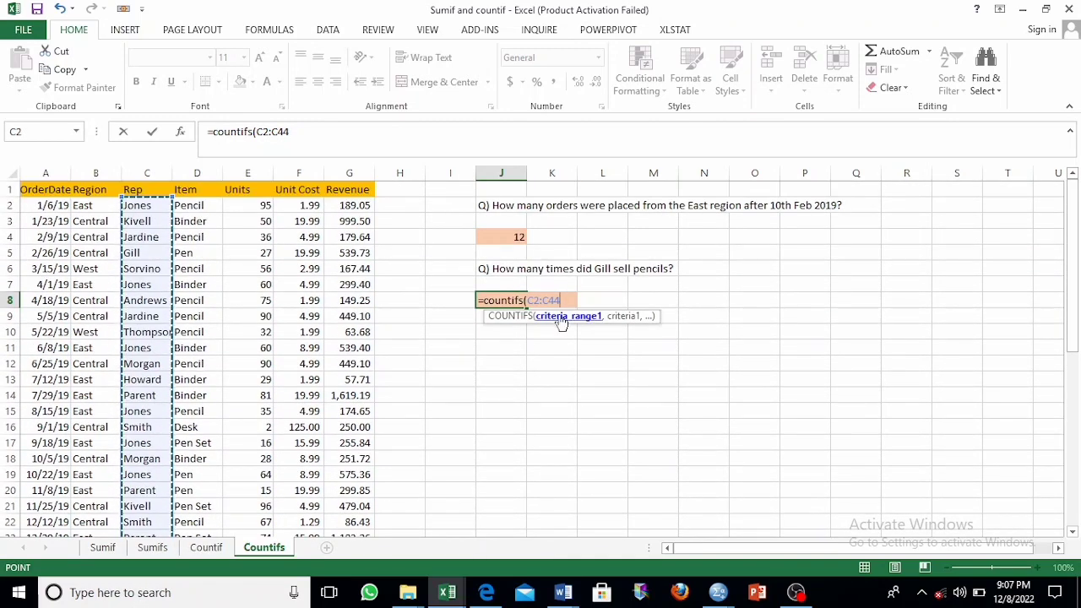
Enter the rep's name from the question in J6 as the first criterion of the J8 COUNTIFS formula
{"action": "type", "text": ","}
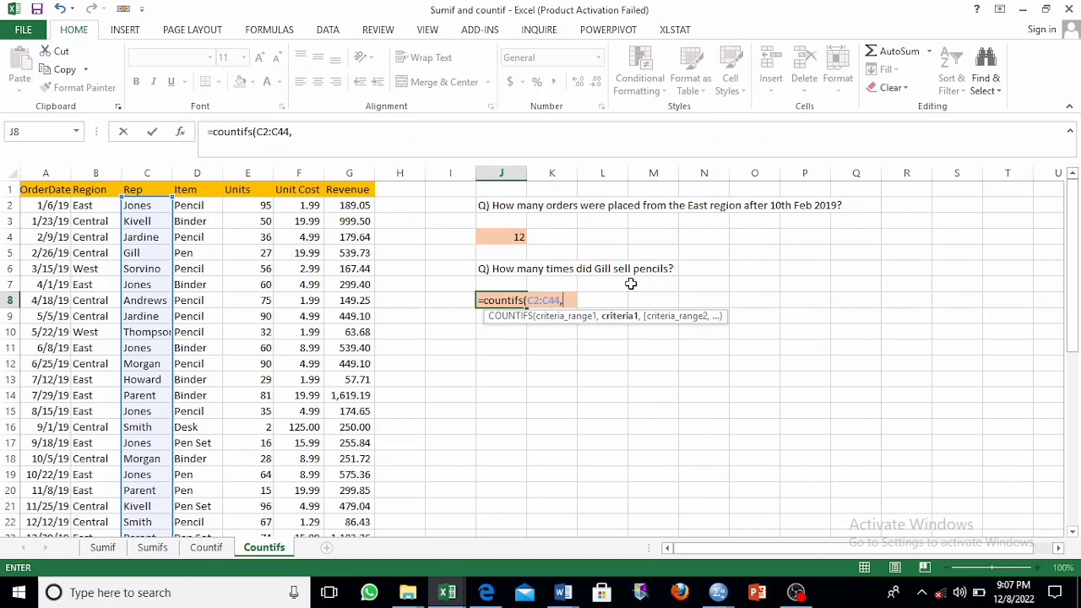
{"action": "type", "text": "\"Gill\""}
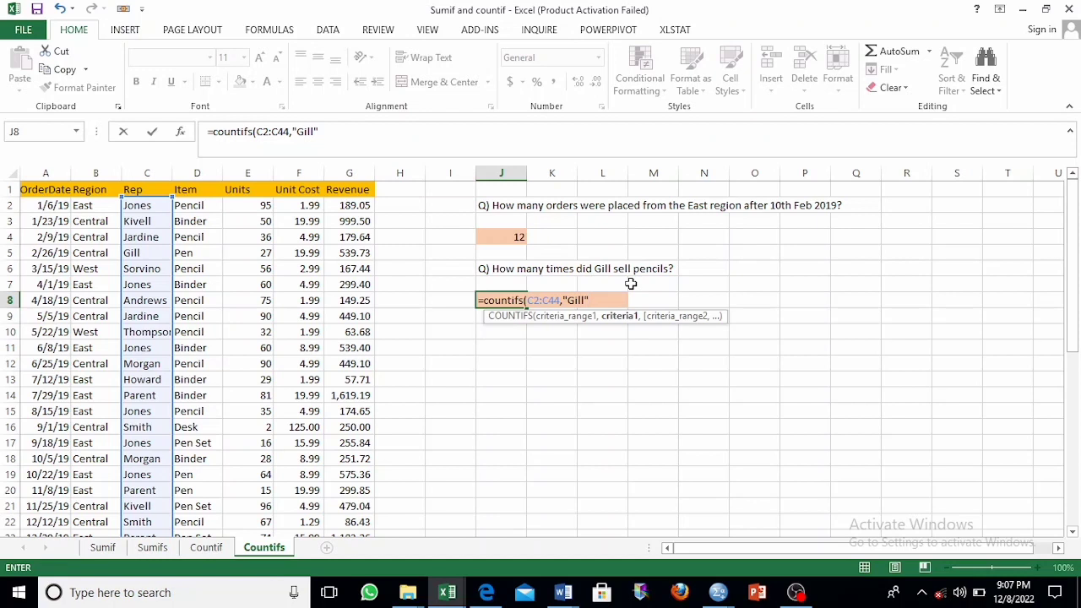
{"action": "type", "text": ","}
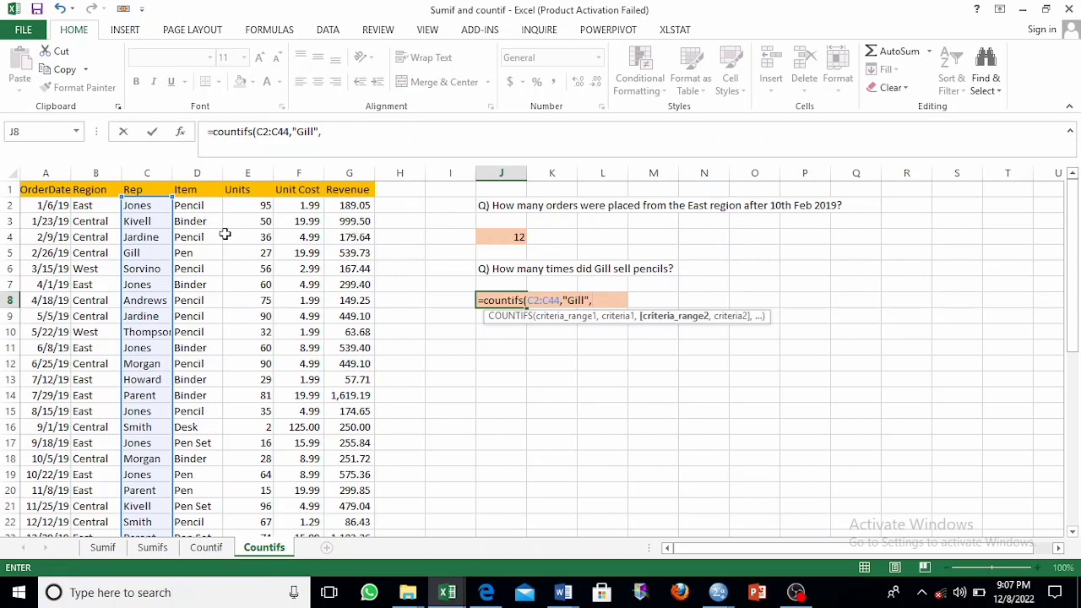
Add the item range D2:D44 with the criterion "Pencil" to the J8 COUNTIFS formula, enter it and review the formula
{"action": "left_click_drag", "start_coordinate": [187, 209], "coordinate": [188, 475]}
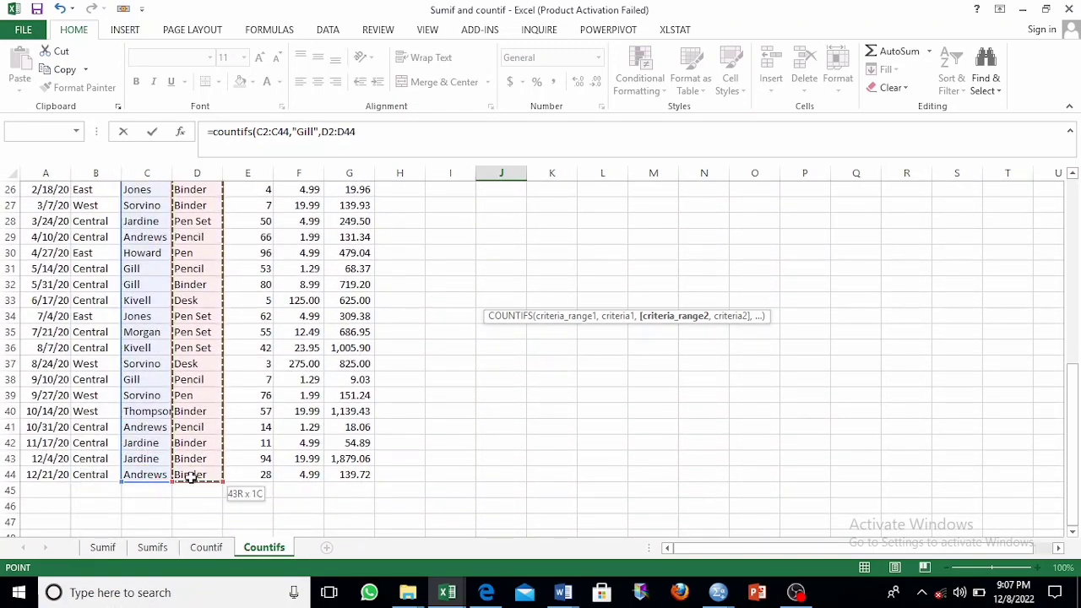
{"action": "scroll", "coordinate": [254, 410], "scroll_direction": "up", "scroll_amount": 8}
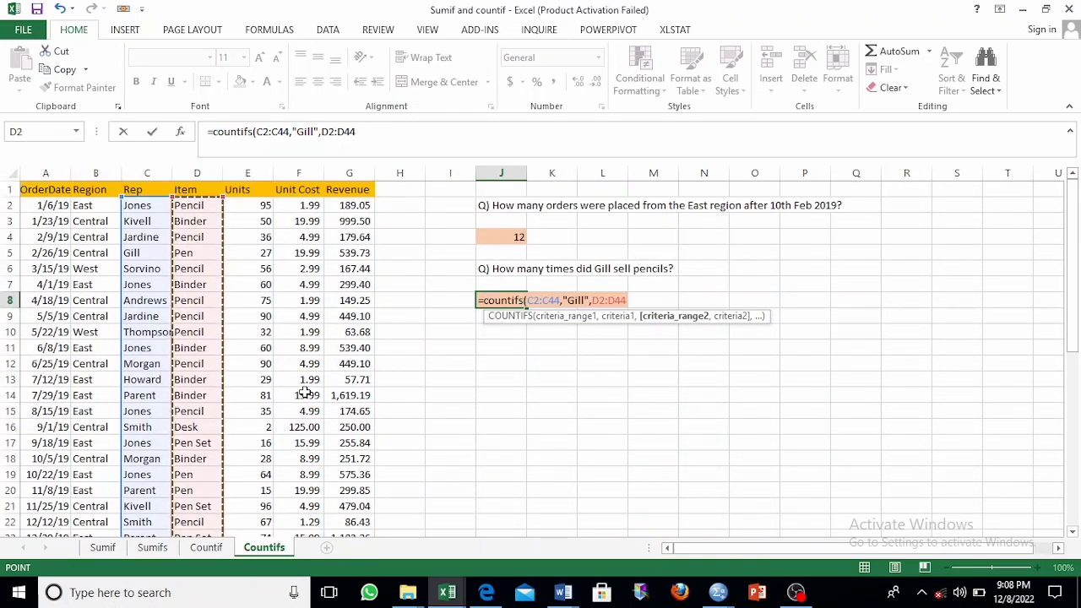
{"action": "type", "text": ",\"P"}
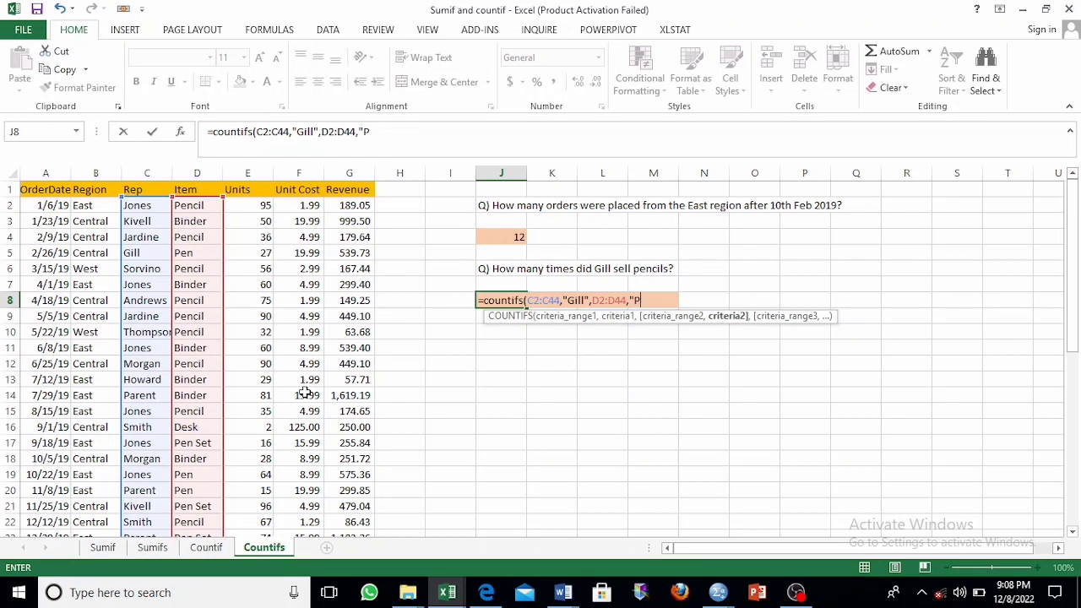
{"action": "type", "text": "encil"}
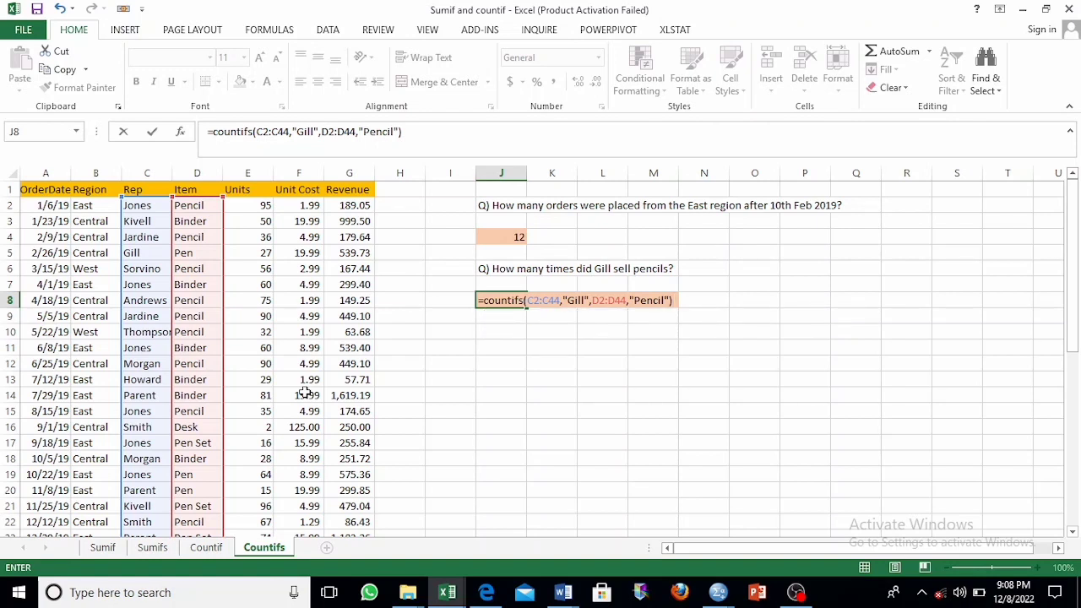
{"action": "key", "text": "Return"}
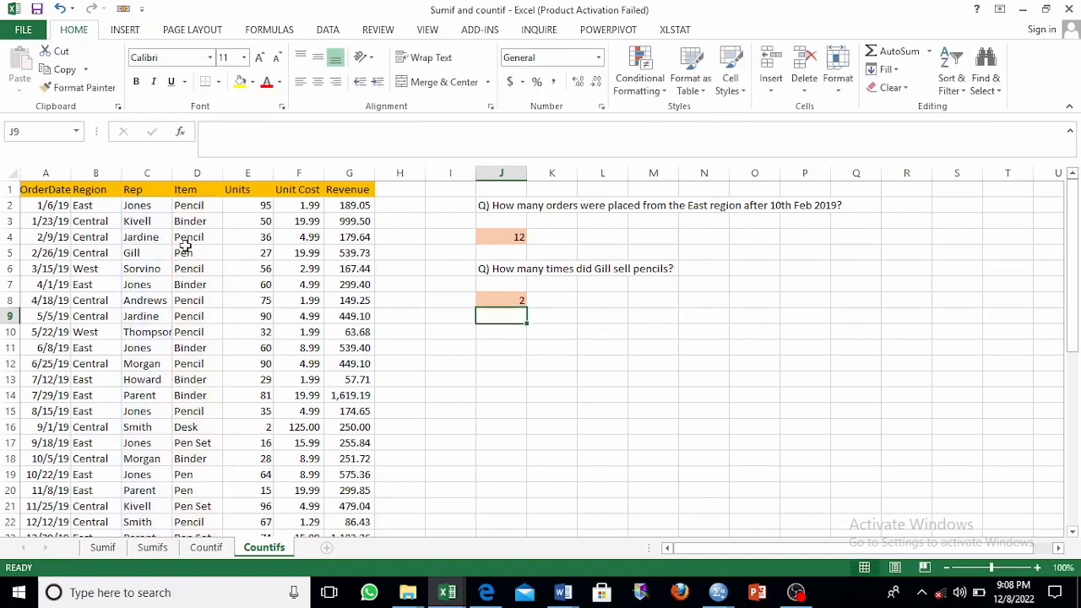
{"action": "left_click", "coordinate": [510, 301]}
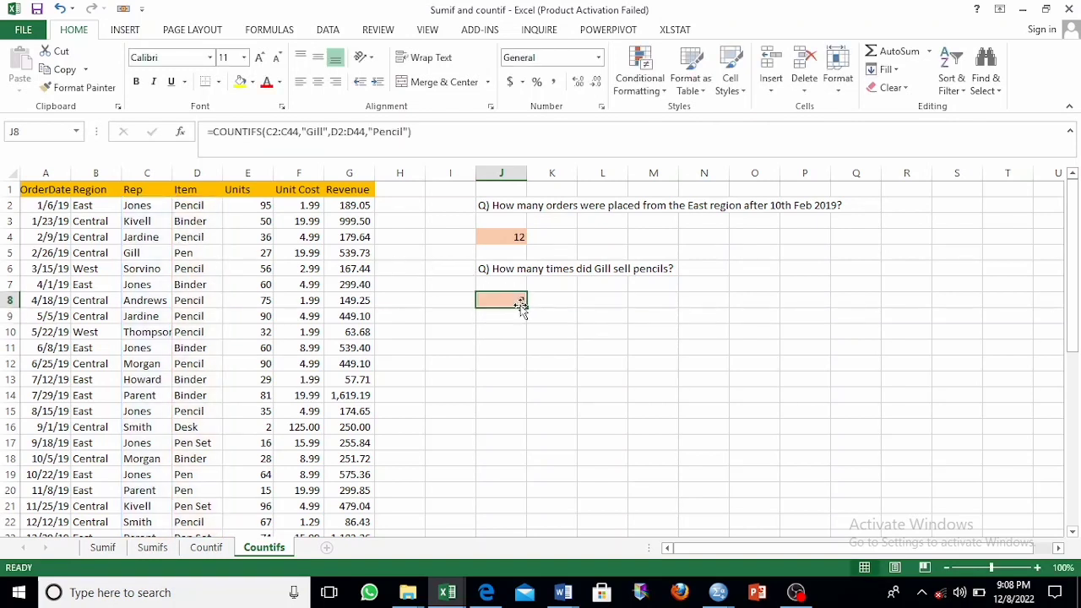
{"action": "left_click", "coordinate": [565, 380]}
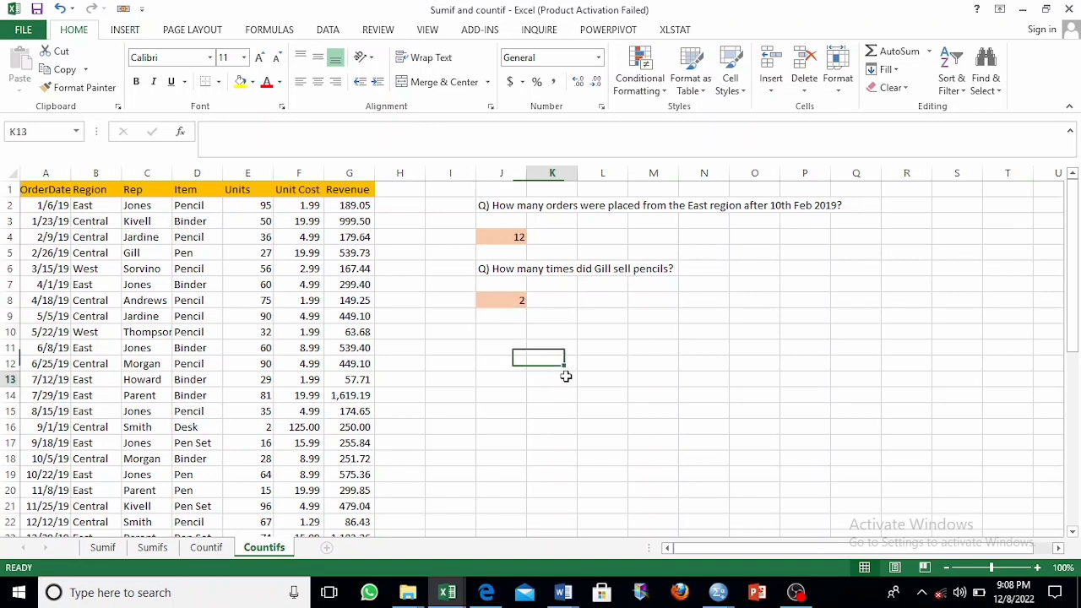
{"action": "left_click", "coordinate": [629, 364]}
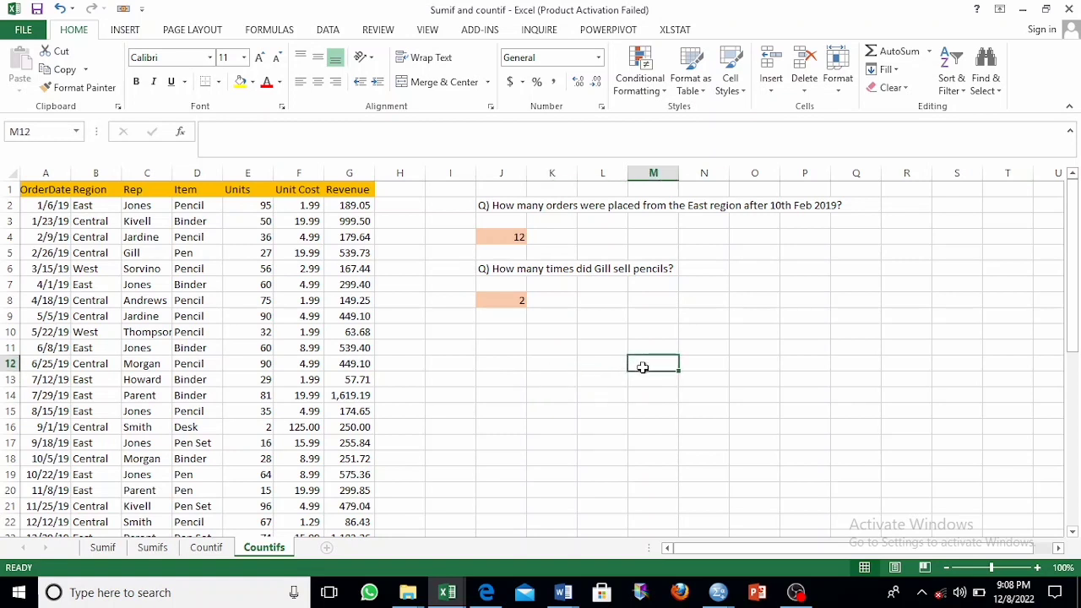
{"action": "left_click", "coordinate": [732, 330]}
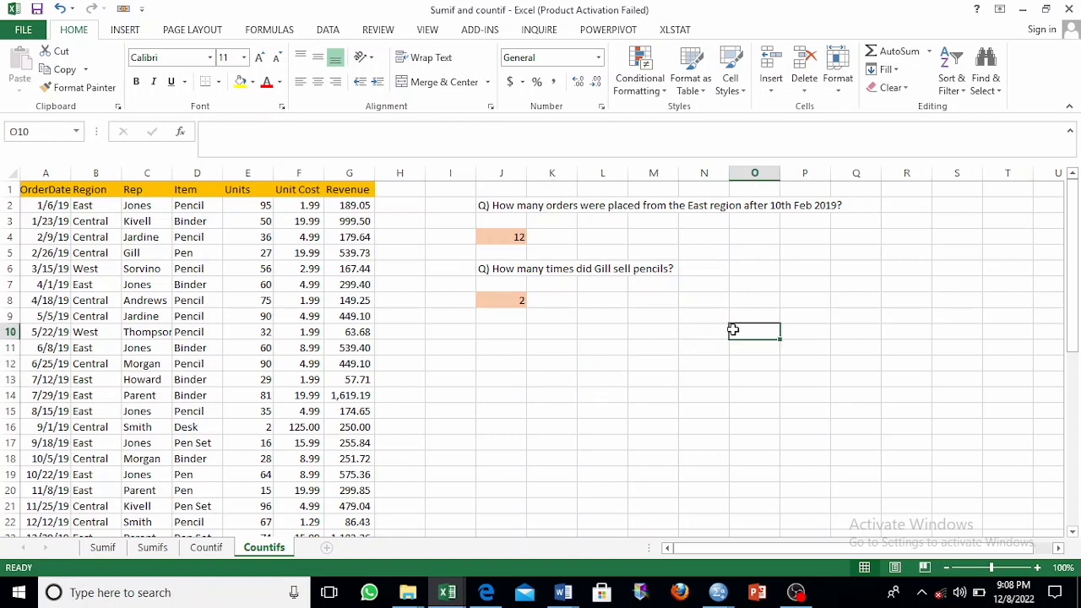
{"action": "left_click", "coordinate": [745, 280]}
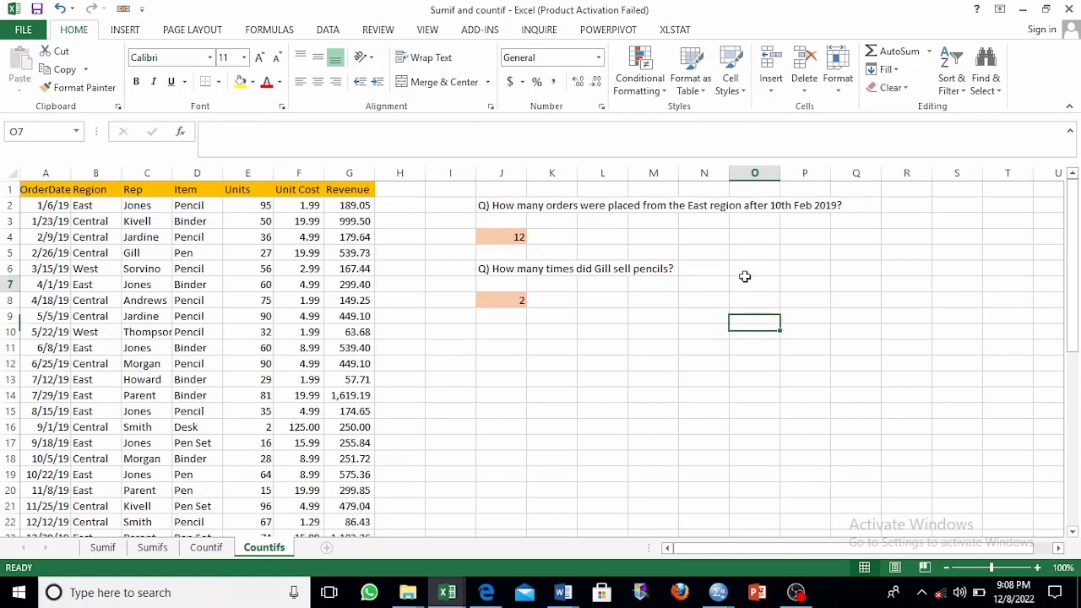